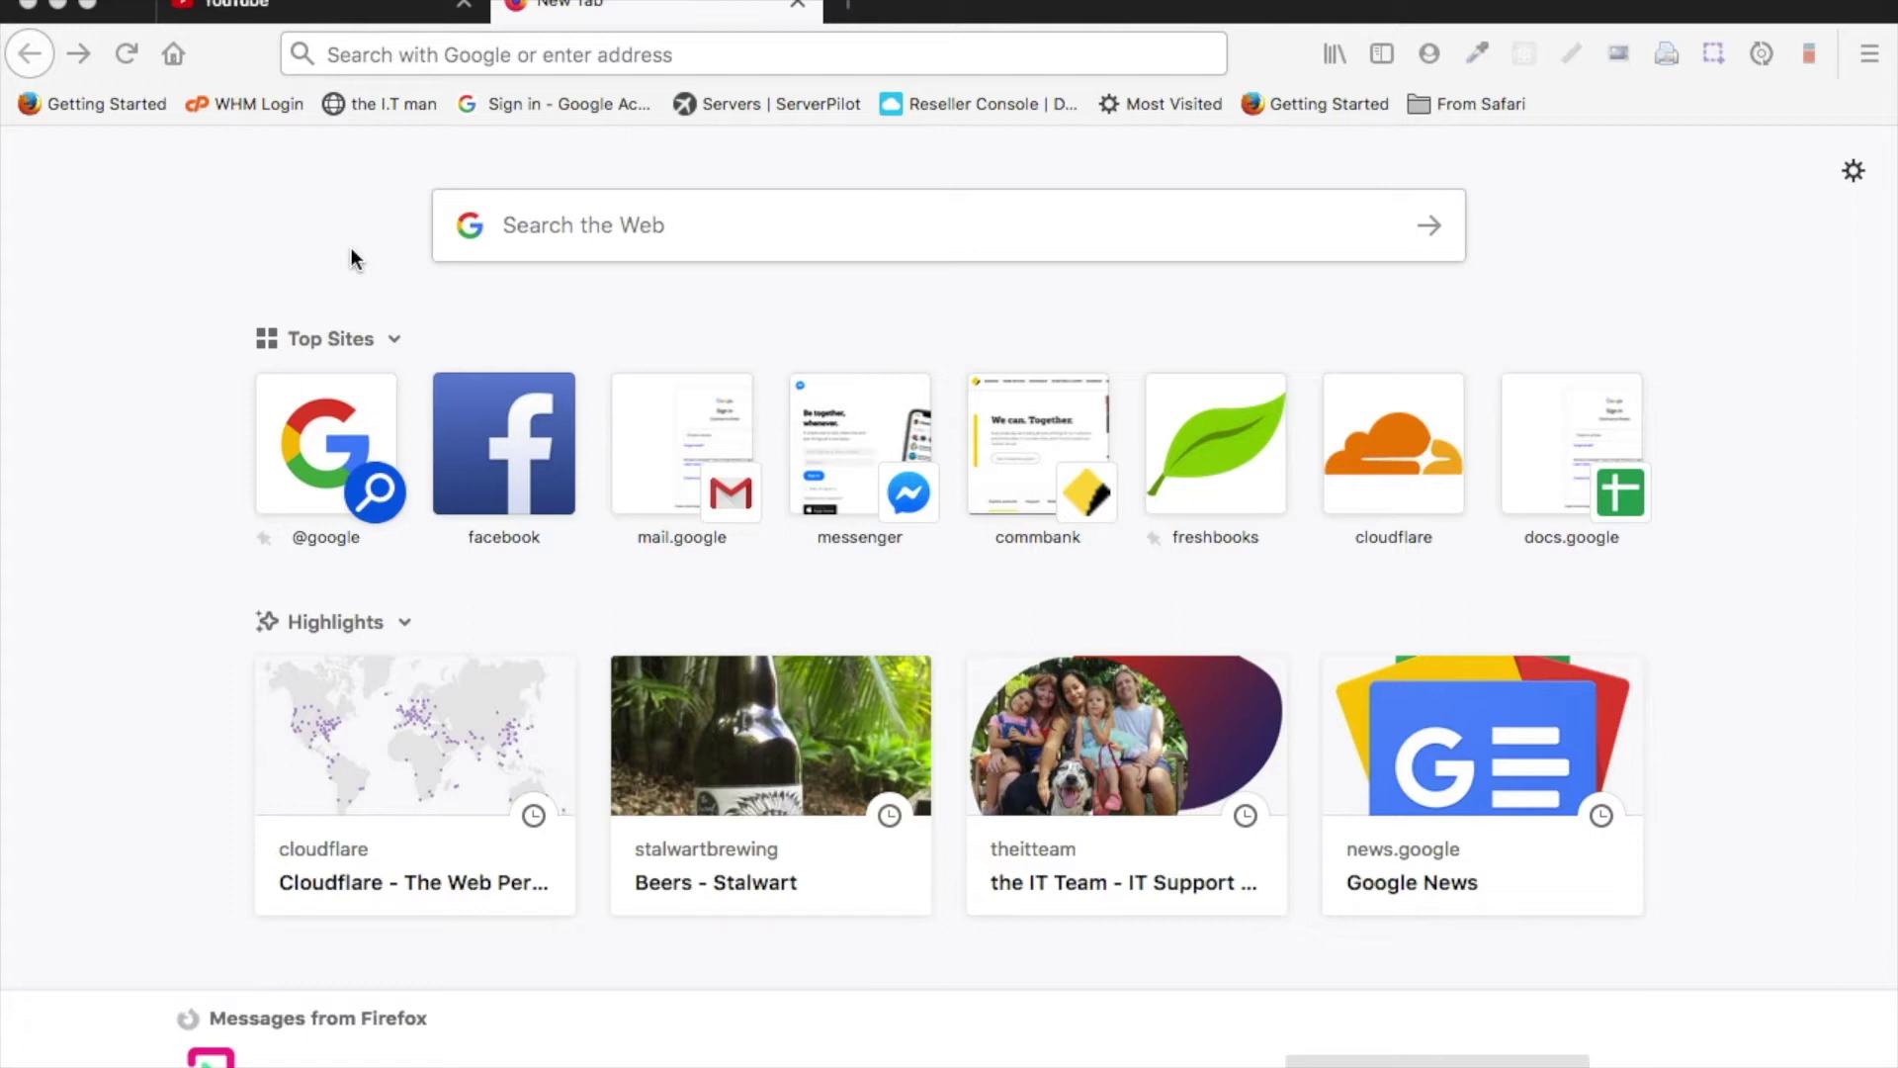
- Open the 'Beers - Stalwart' highlight from Firefox's new tab page
click(766, 777)
click(769, 781)
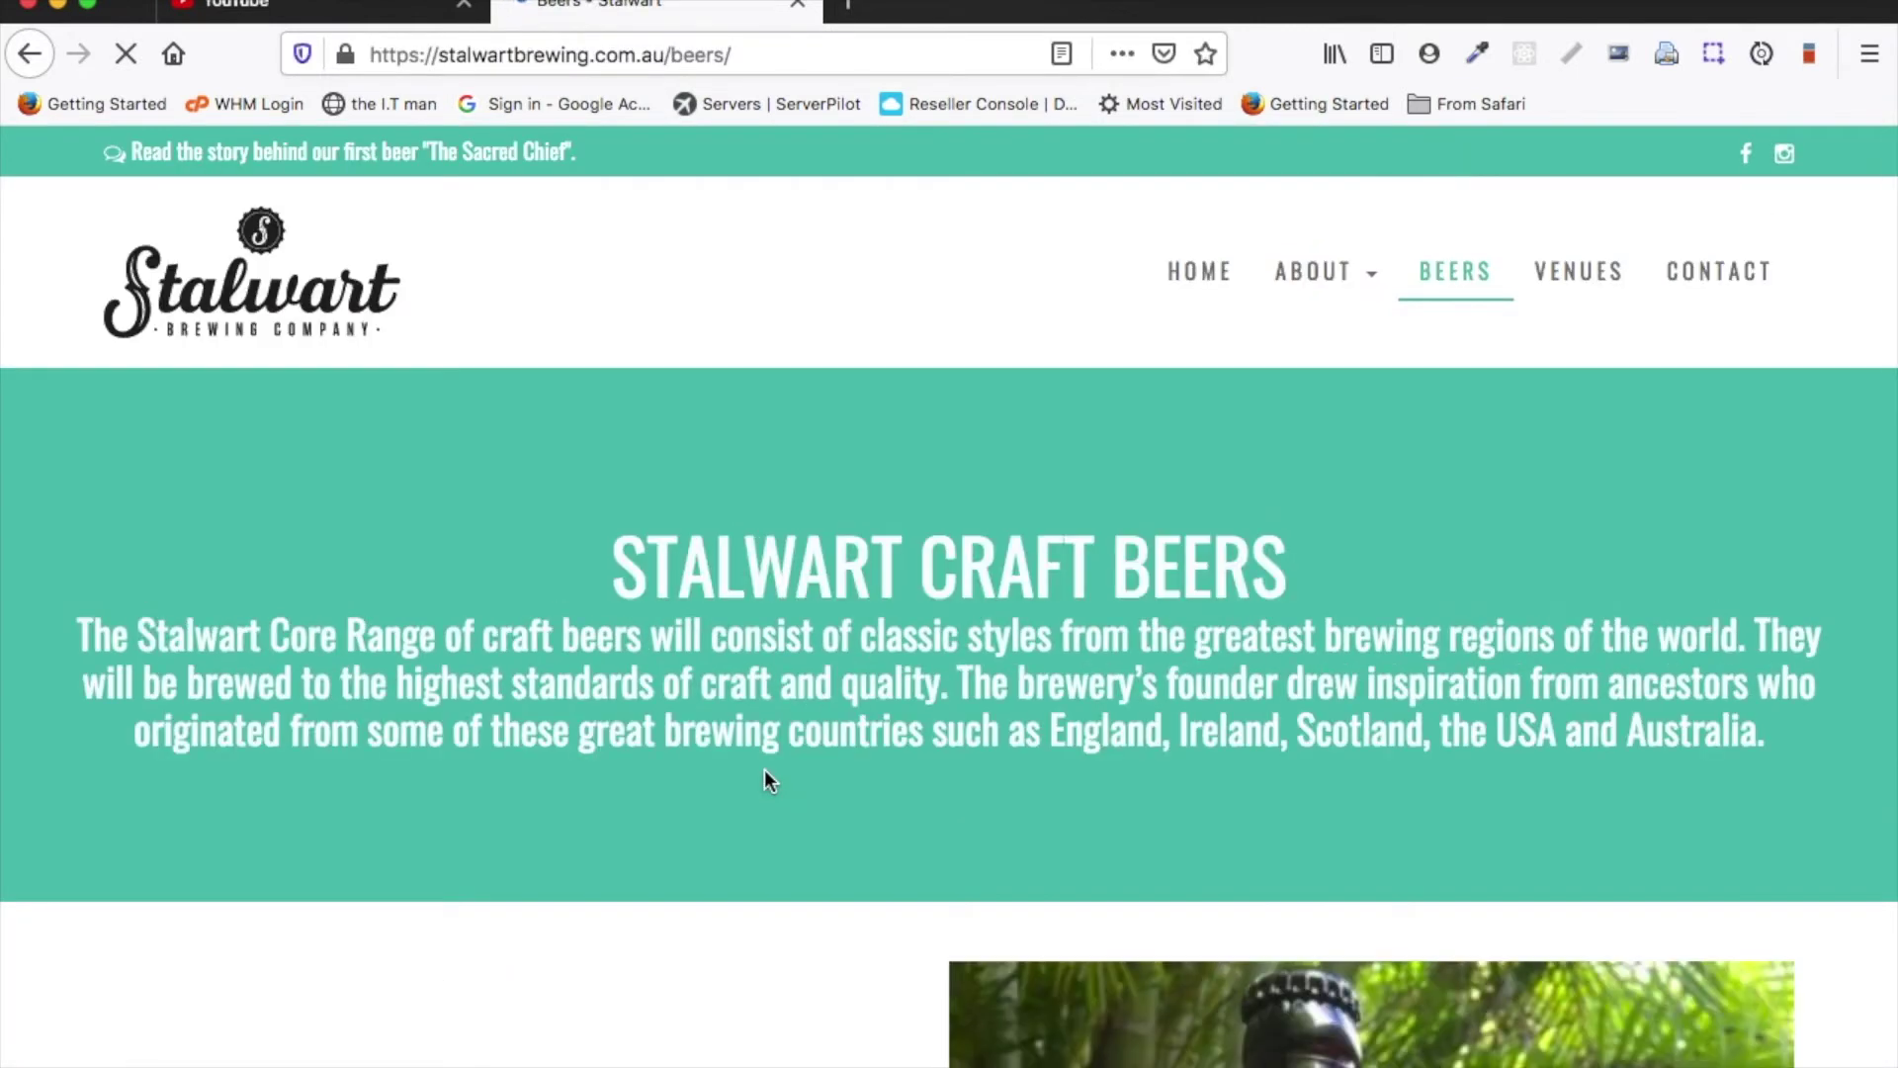
- Go to the Stalwart homepage and preview the slideshow's second and third slides
click(1179, 263)
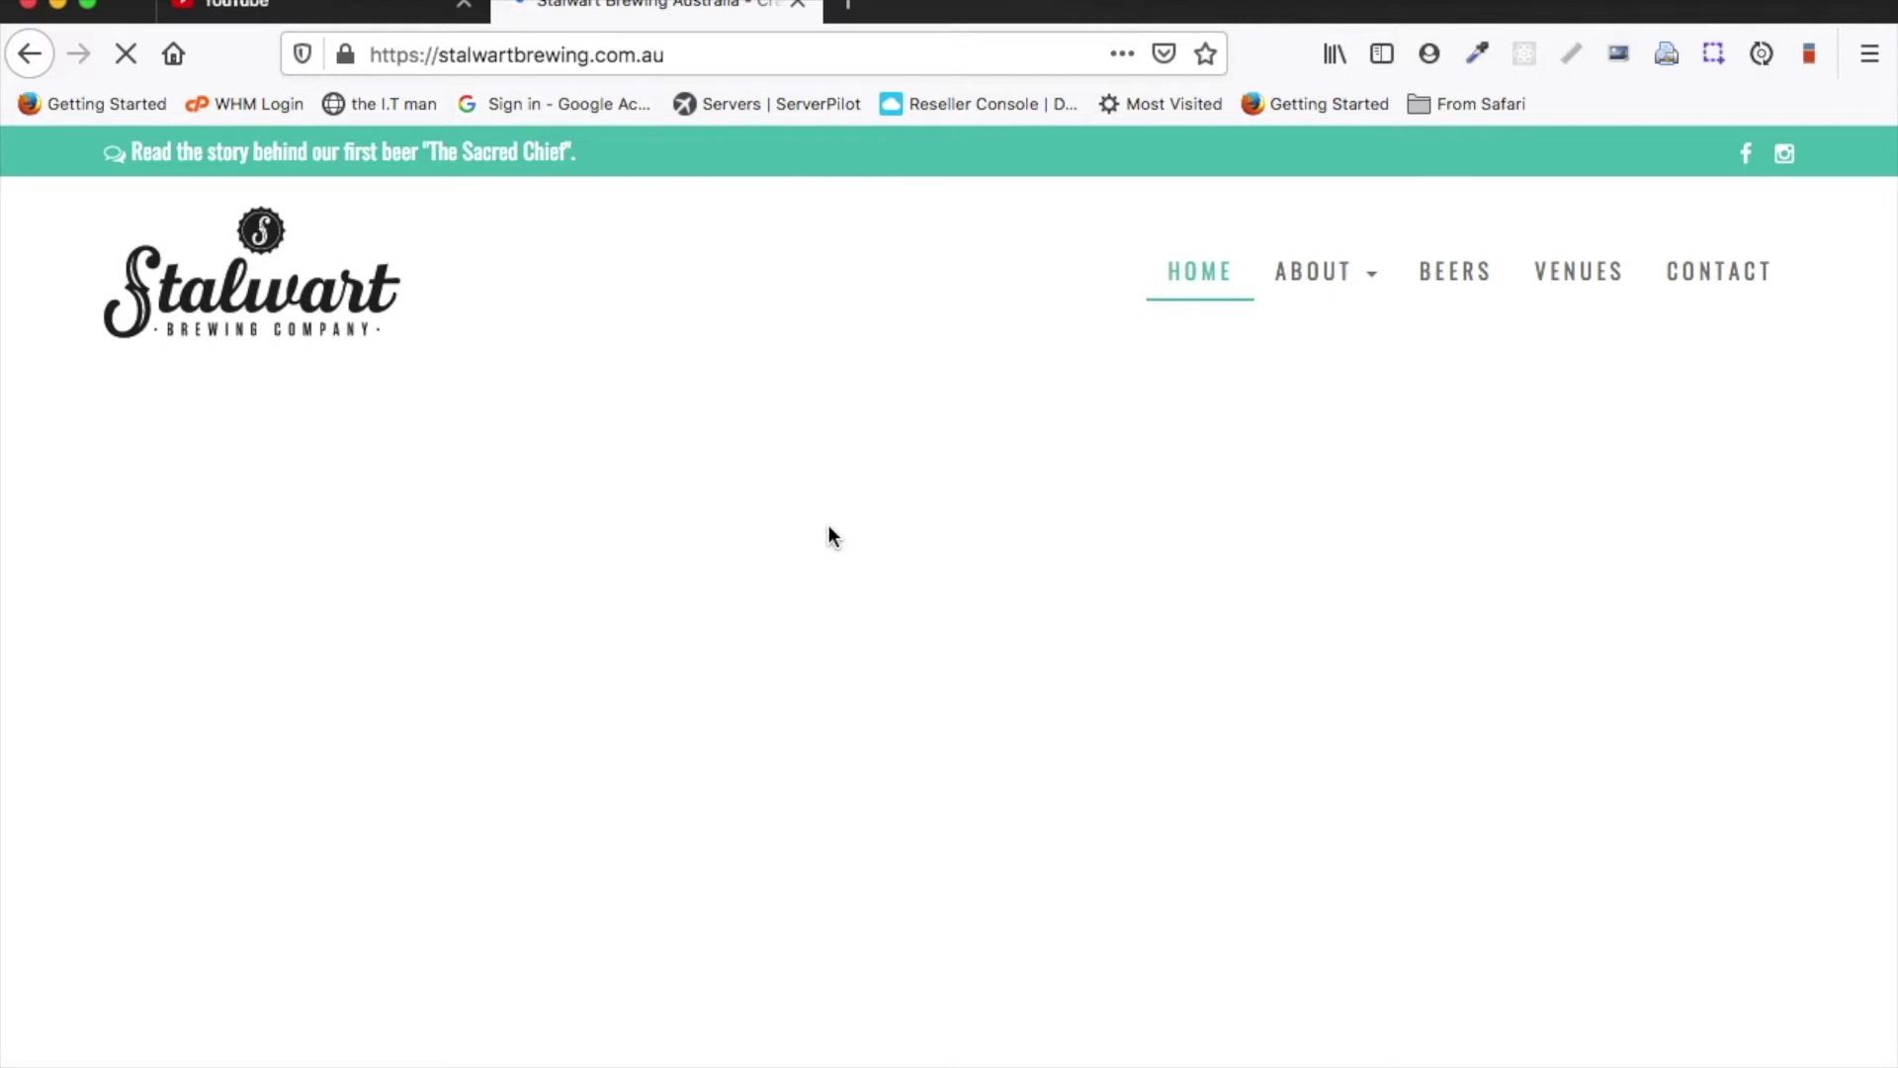
scroll(858, 771, down, 2)
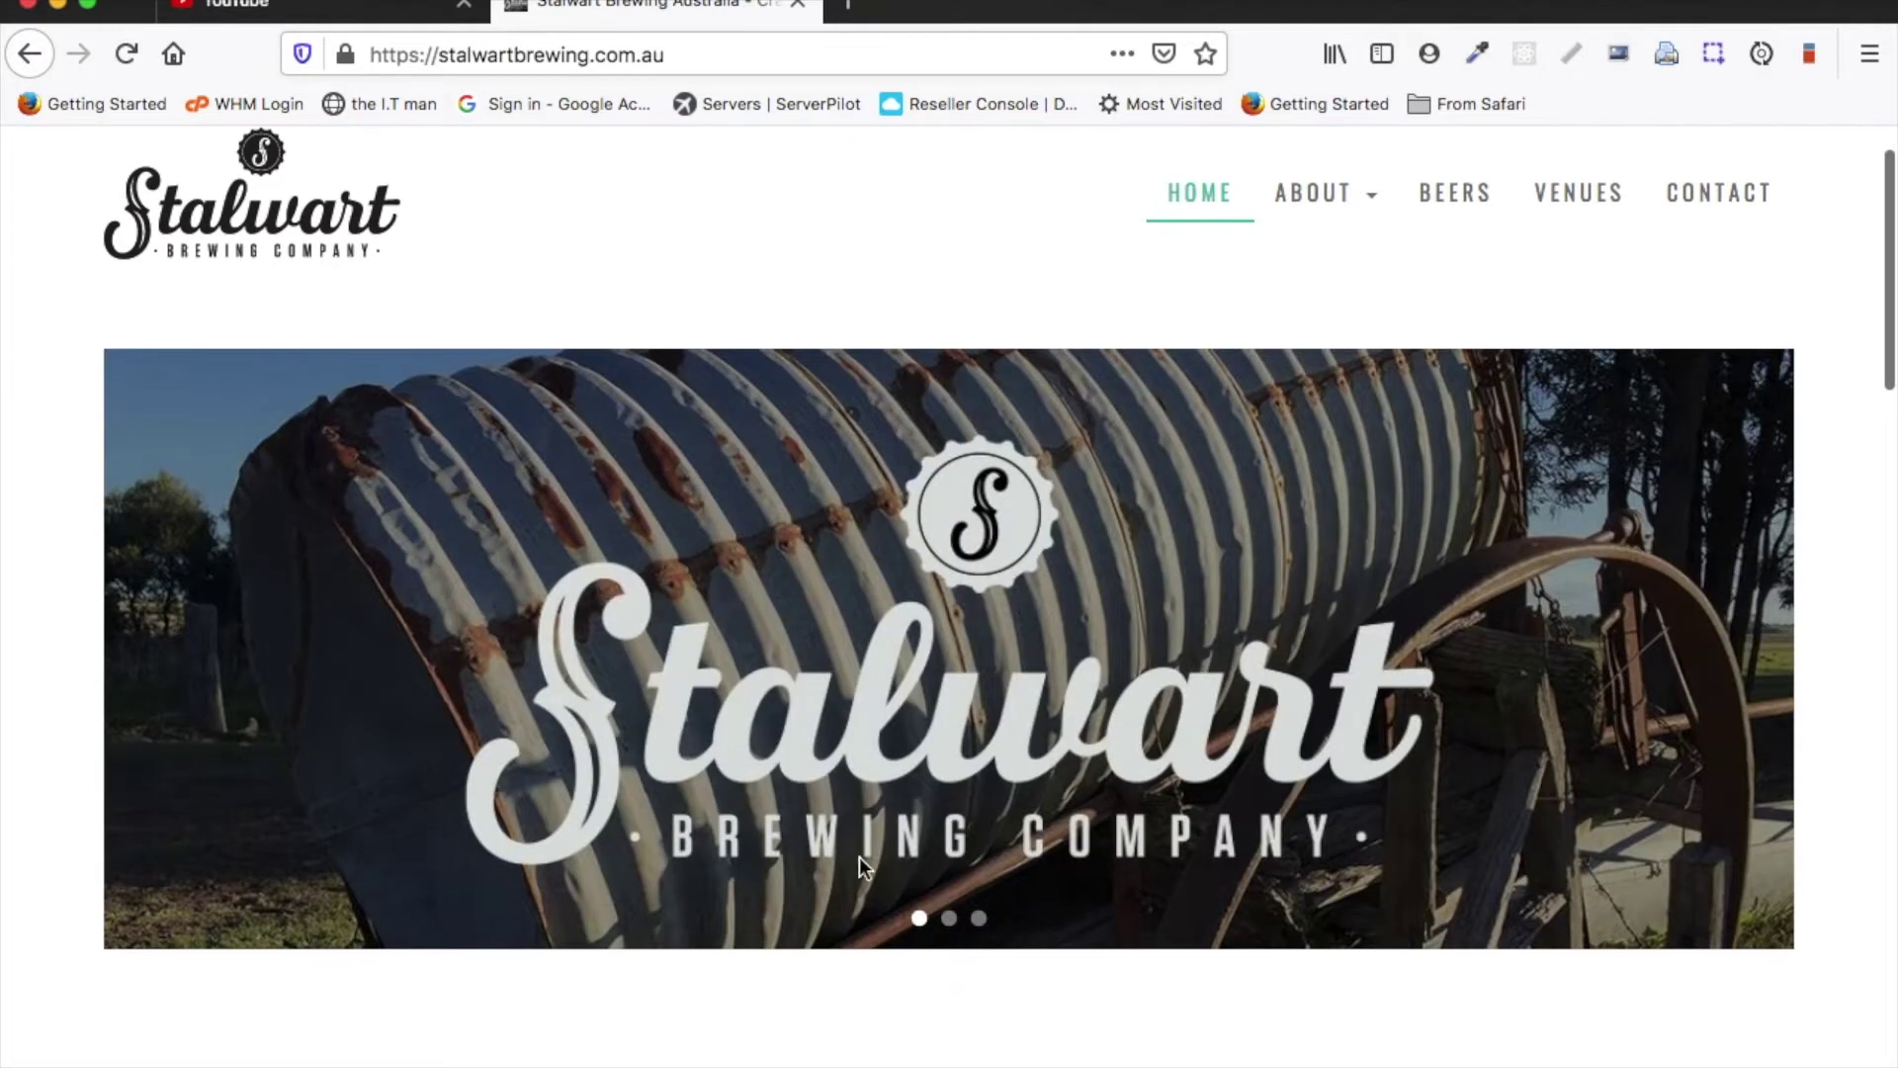
click(951, 918)
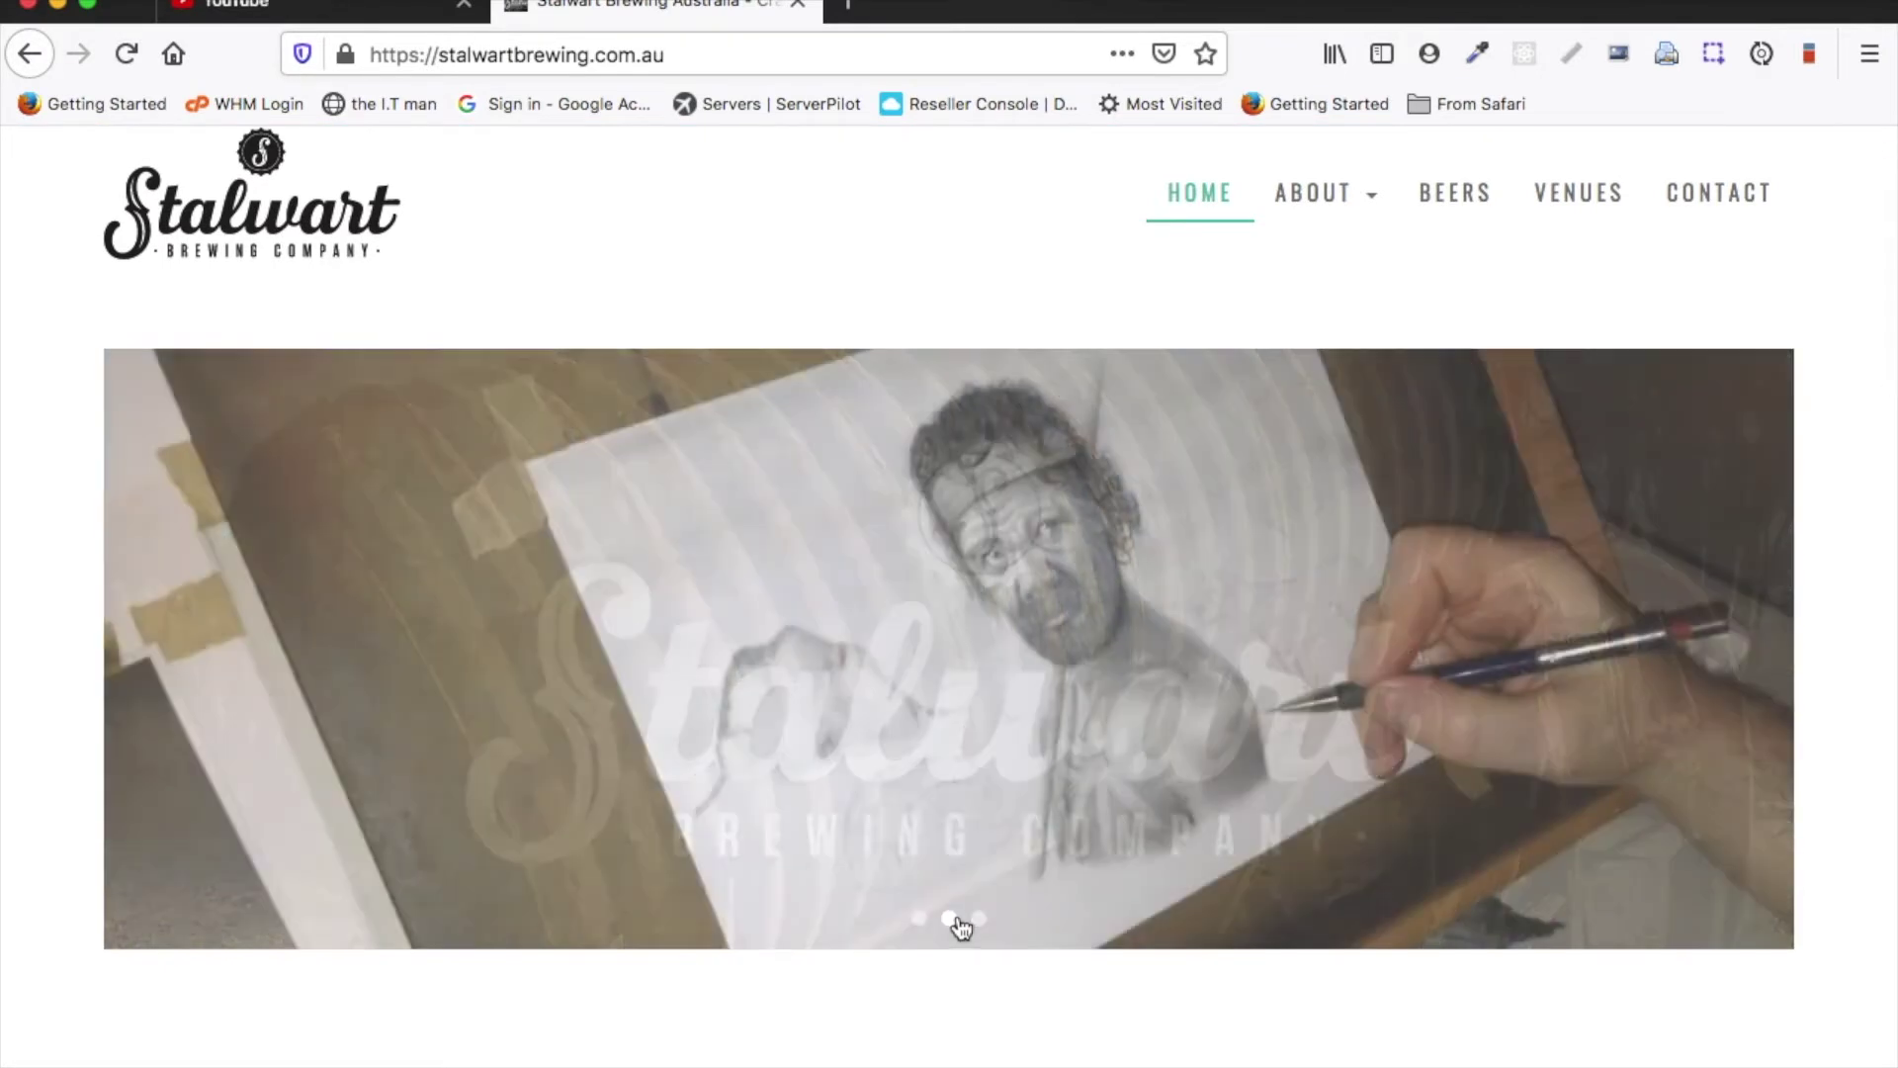
click(978, 919)
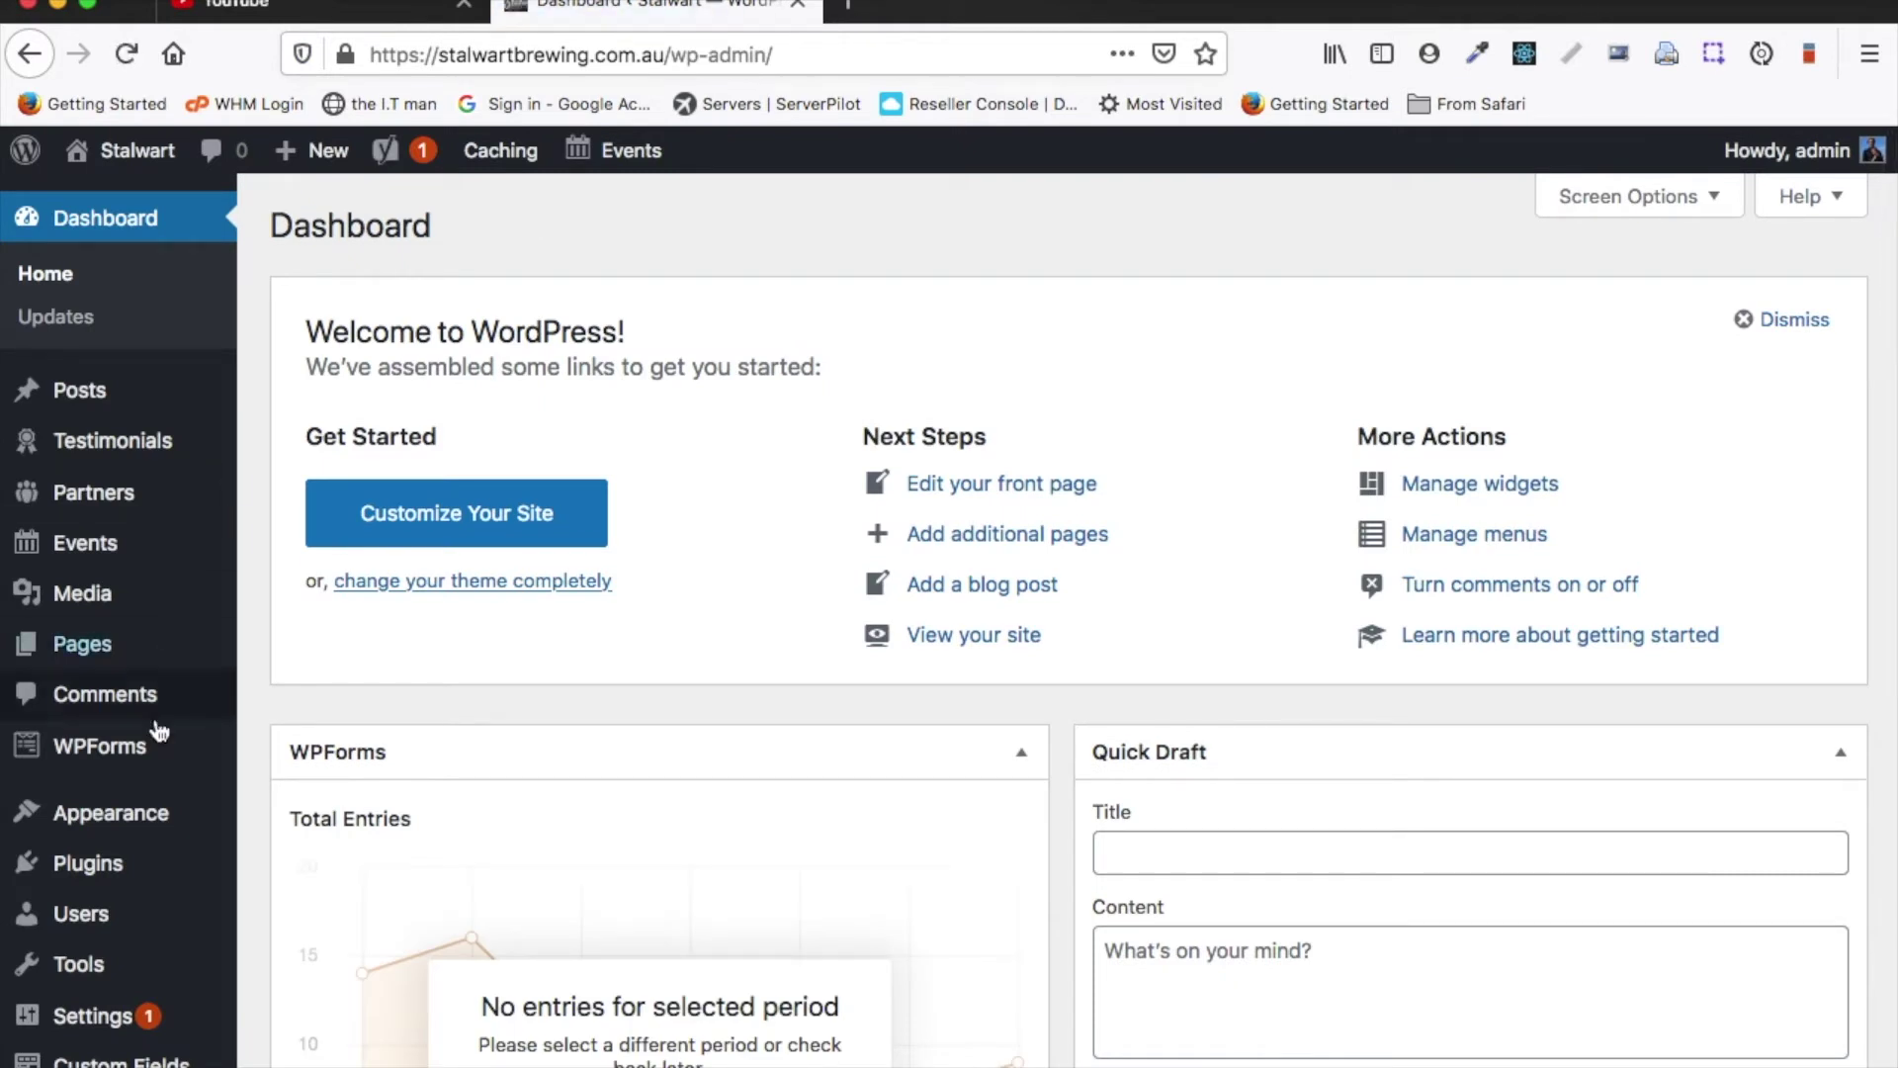
- Search the Add Plugins page for 'gutenslider'
mouse_move(149, 870)
click(287, 908)
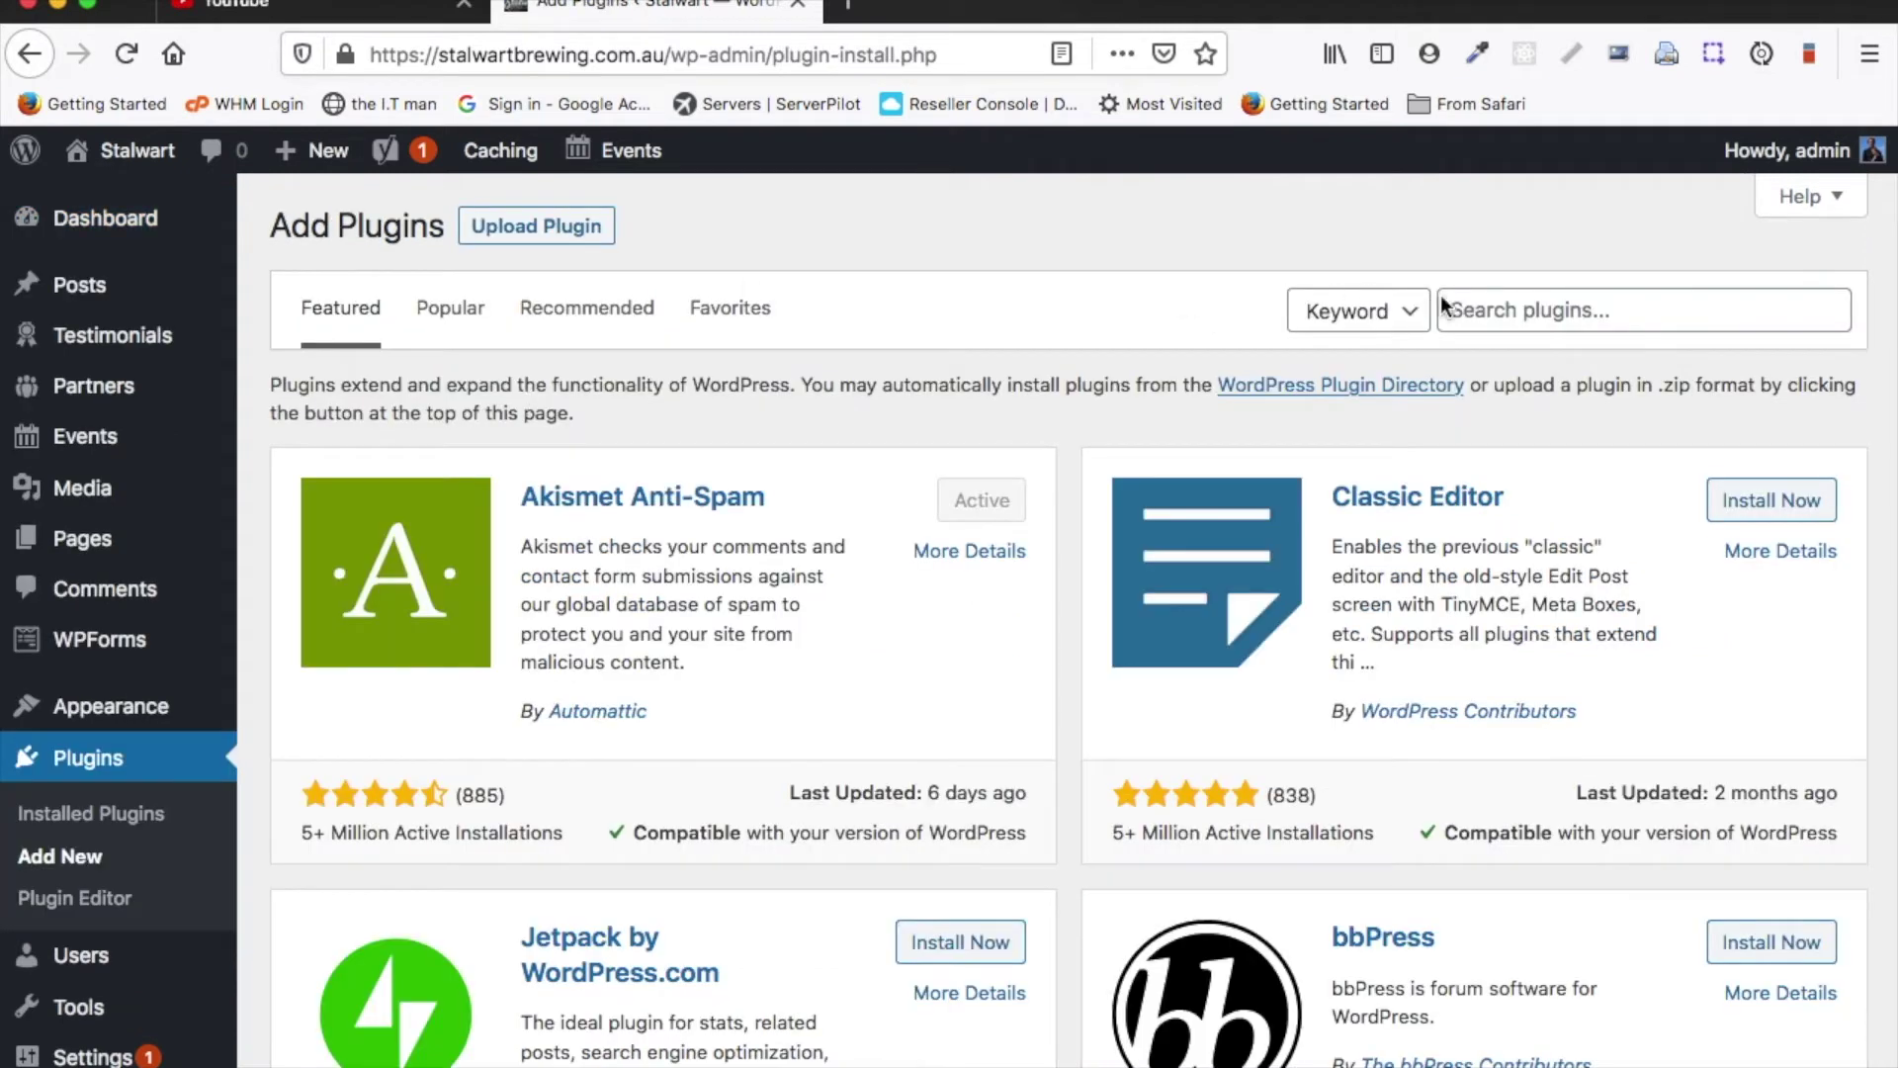
click(1469, 322)
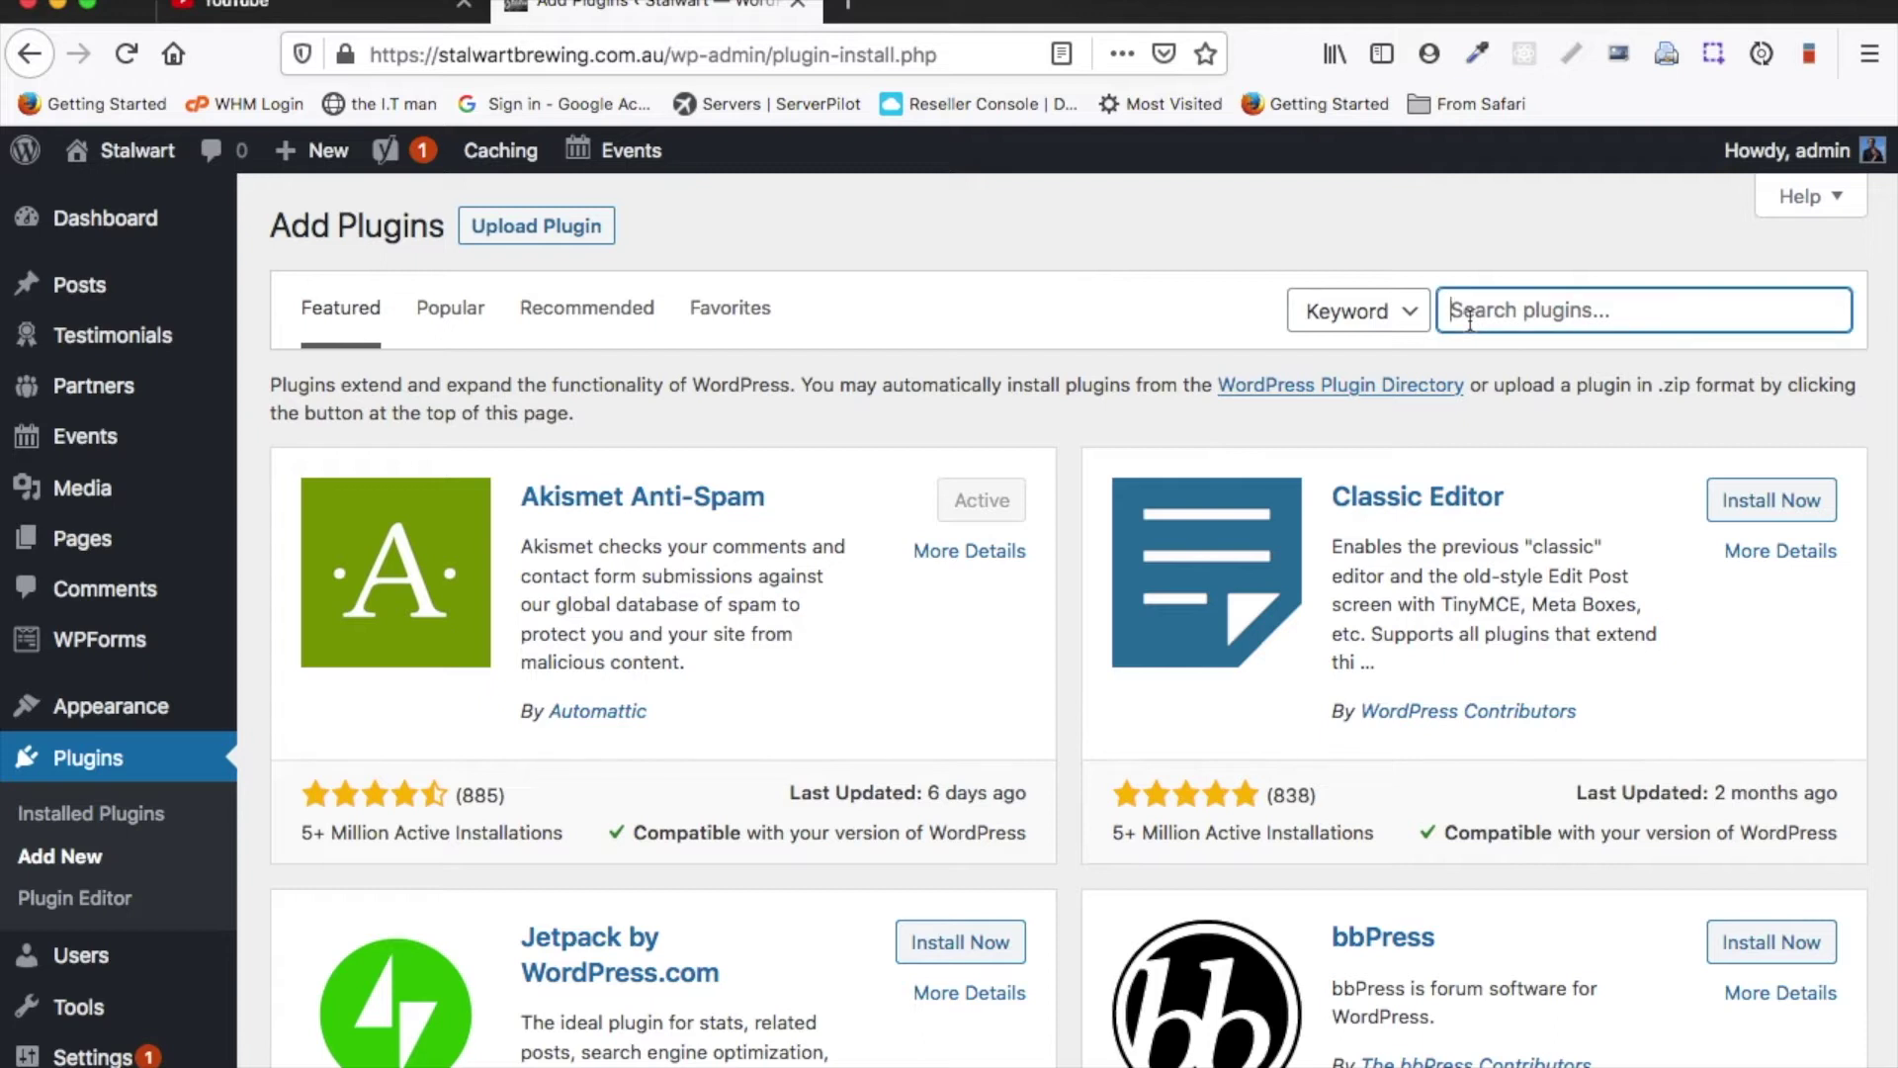
text(gutens)
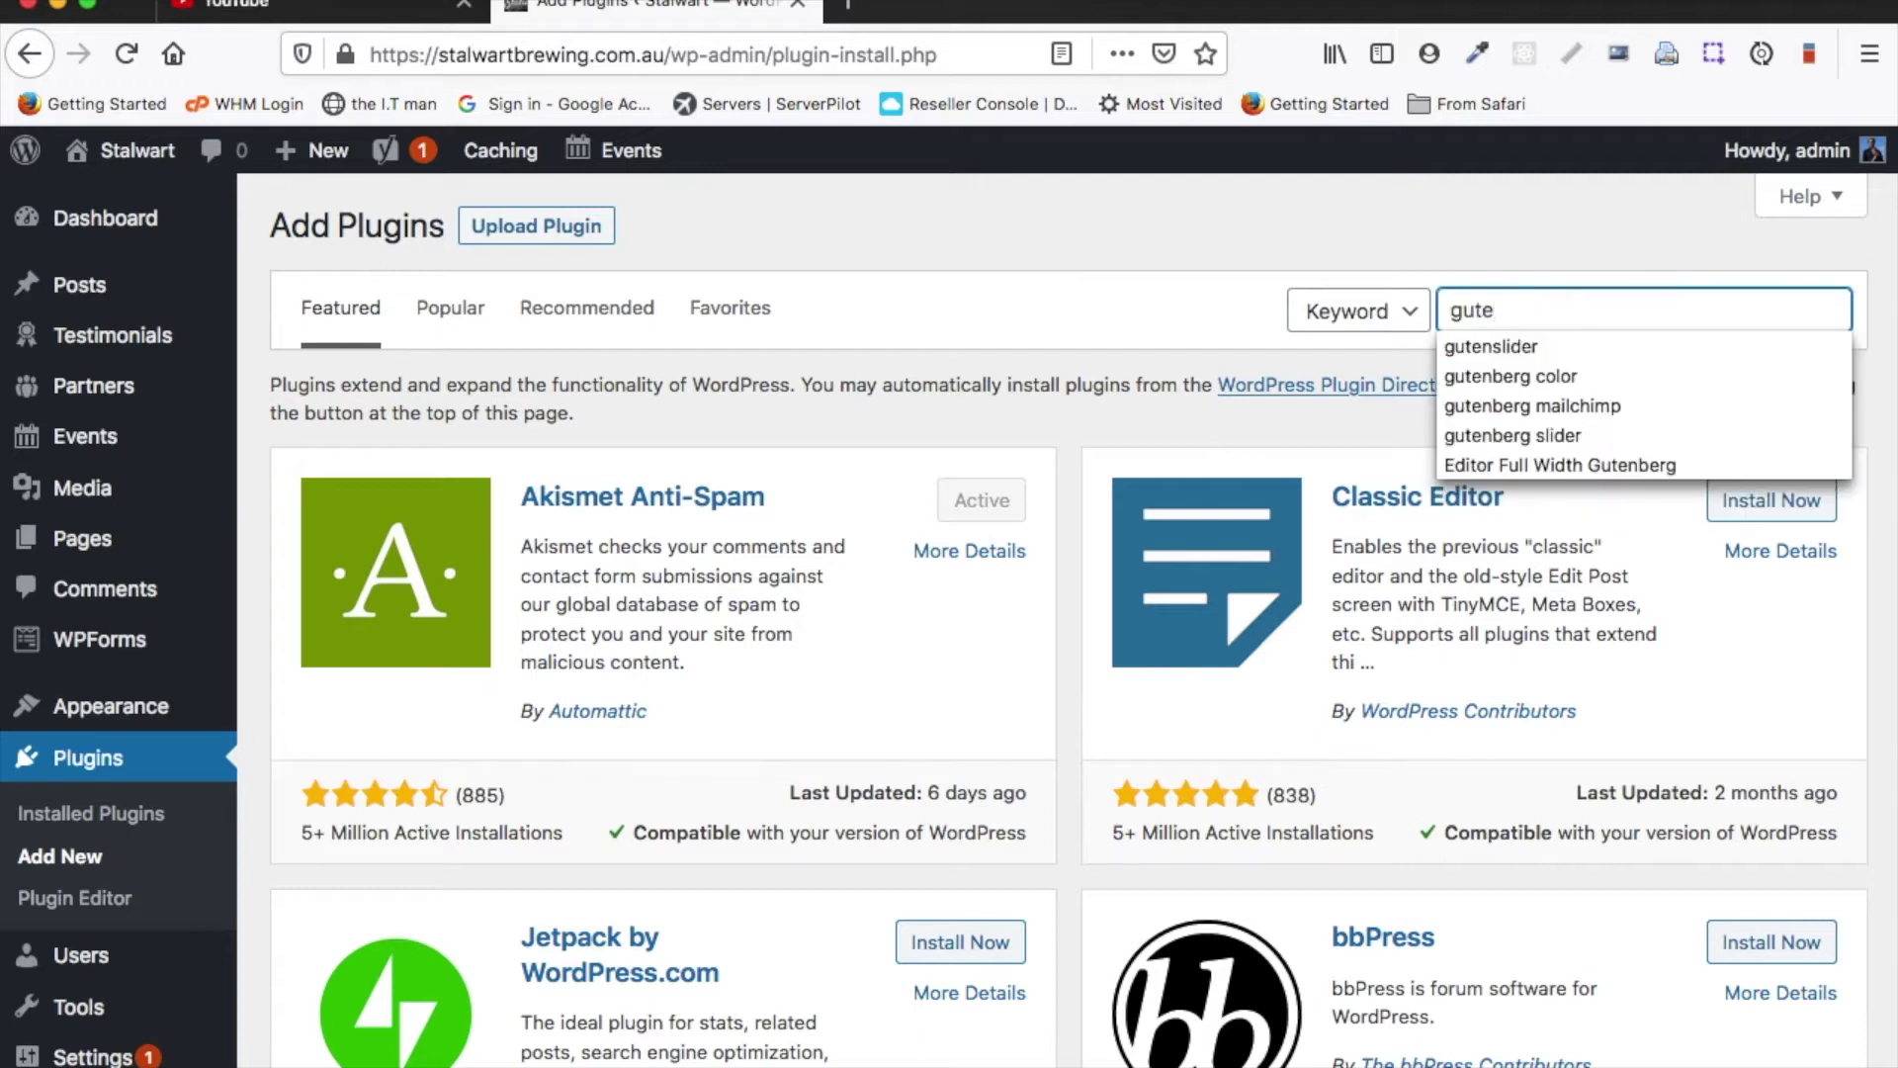
text(lider)
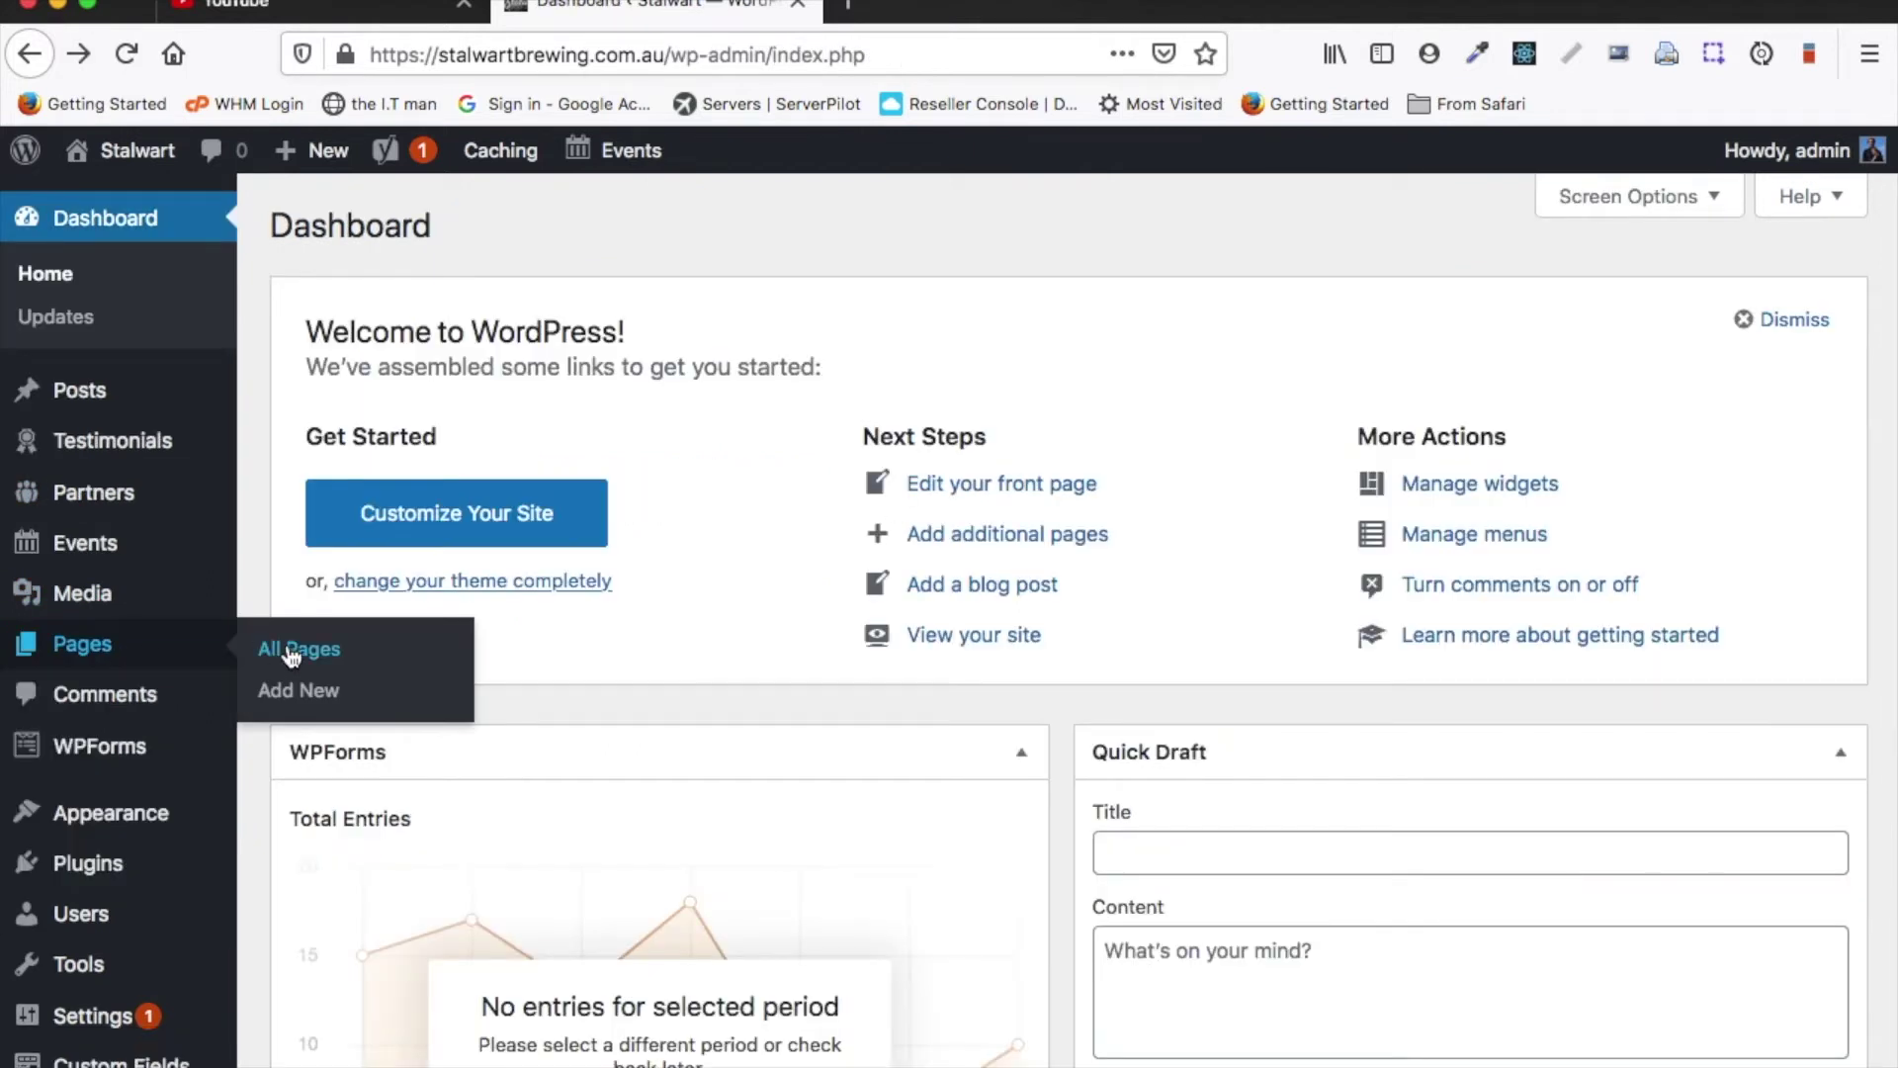
- Open the Home — Front Page from All Pages in the block editor
click(292, 653)
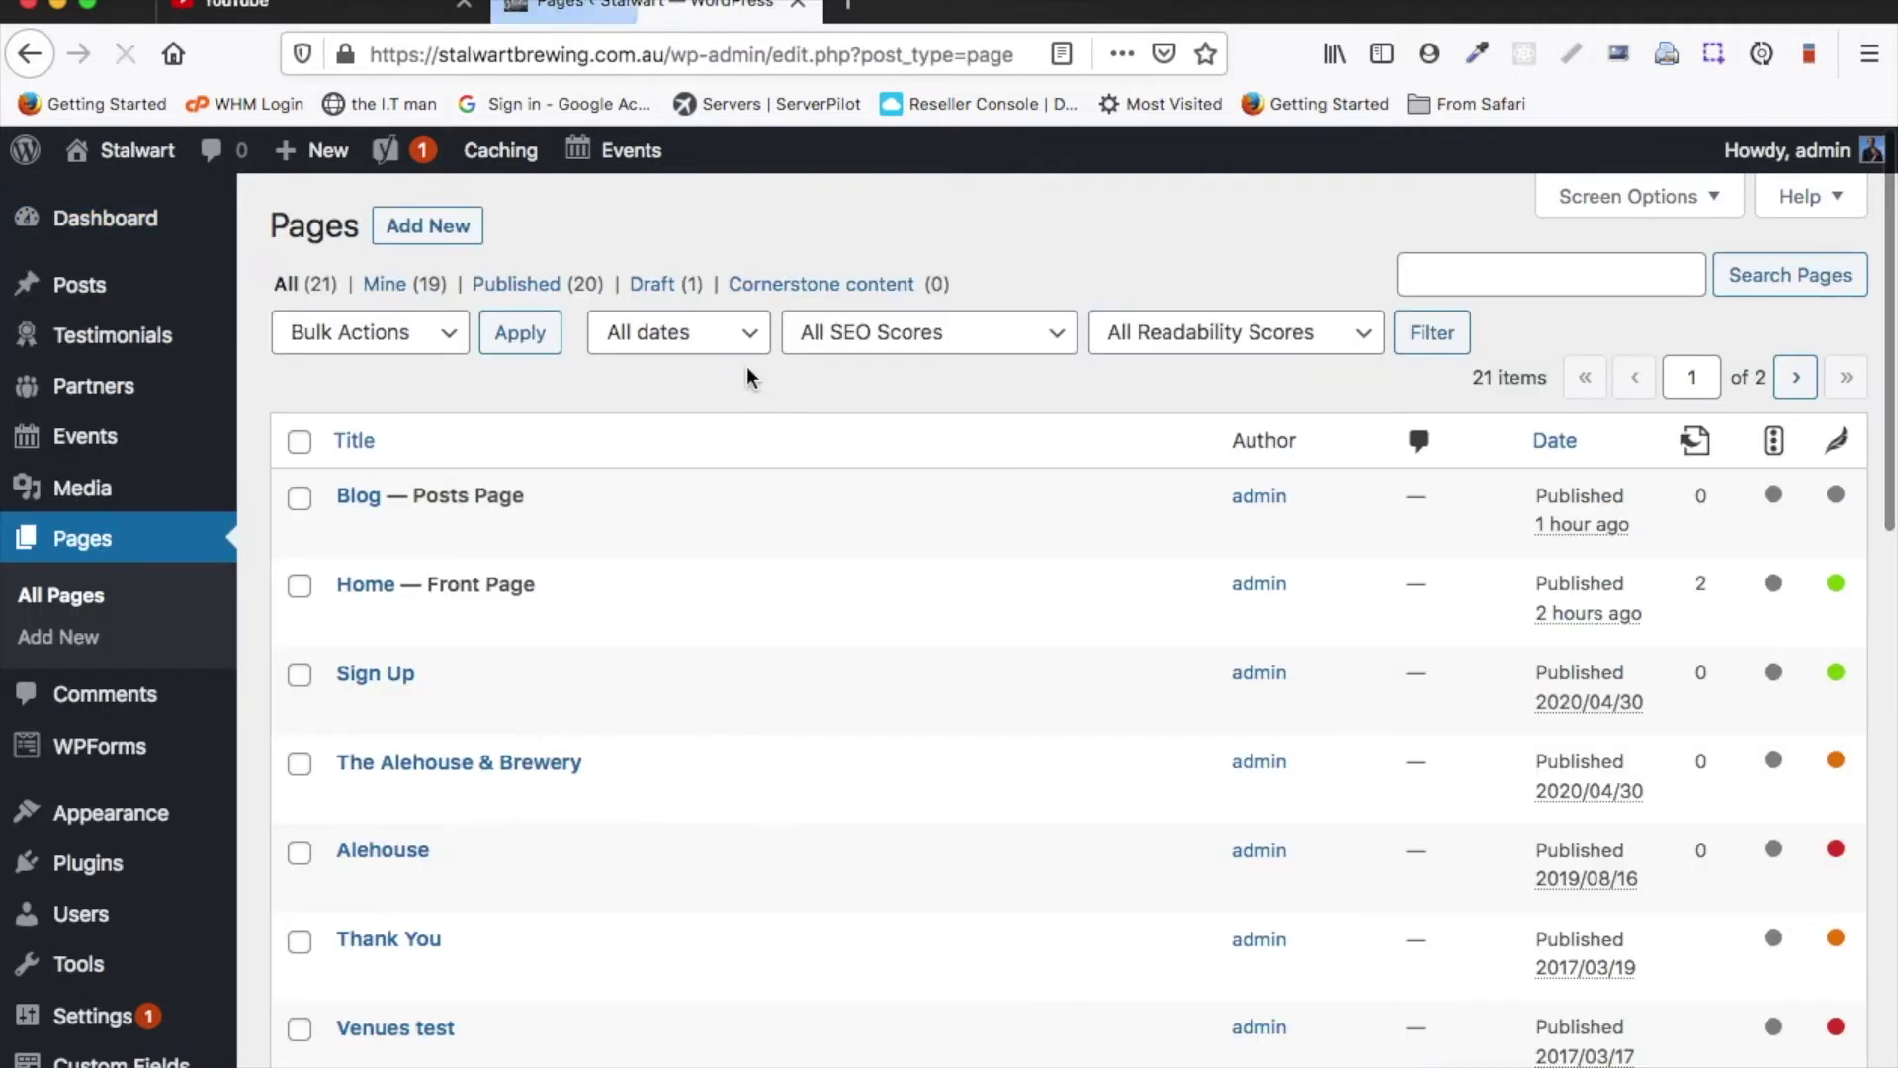
click(354, 623)
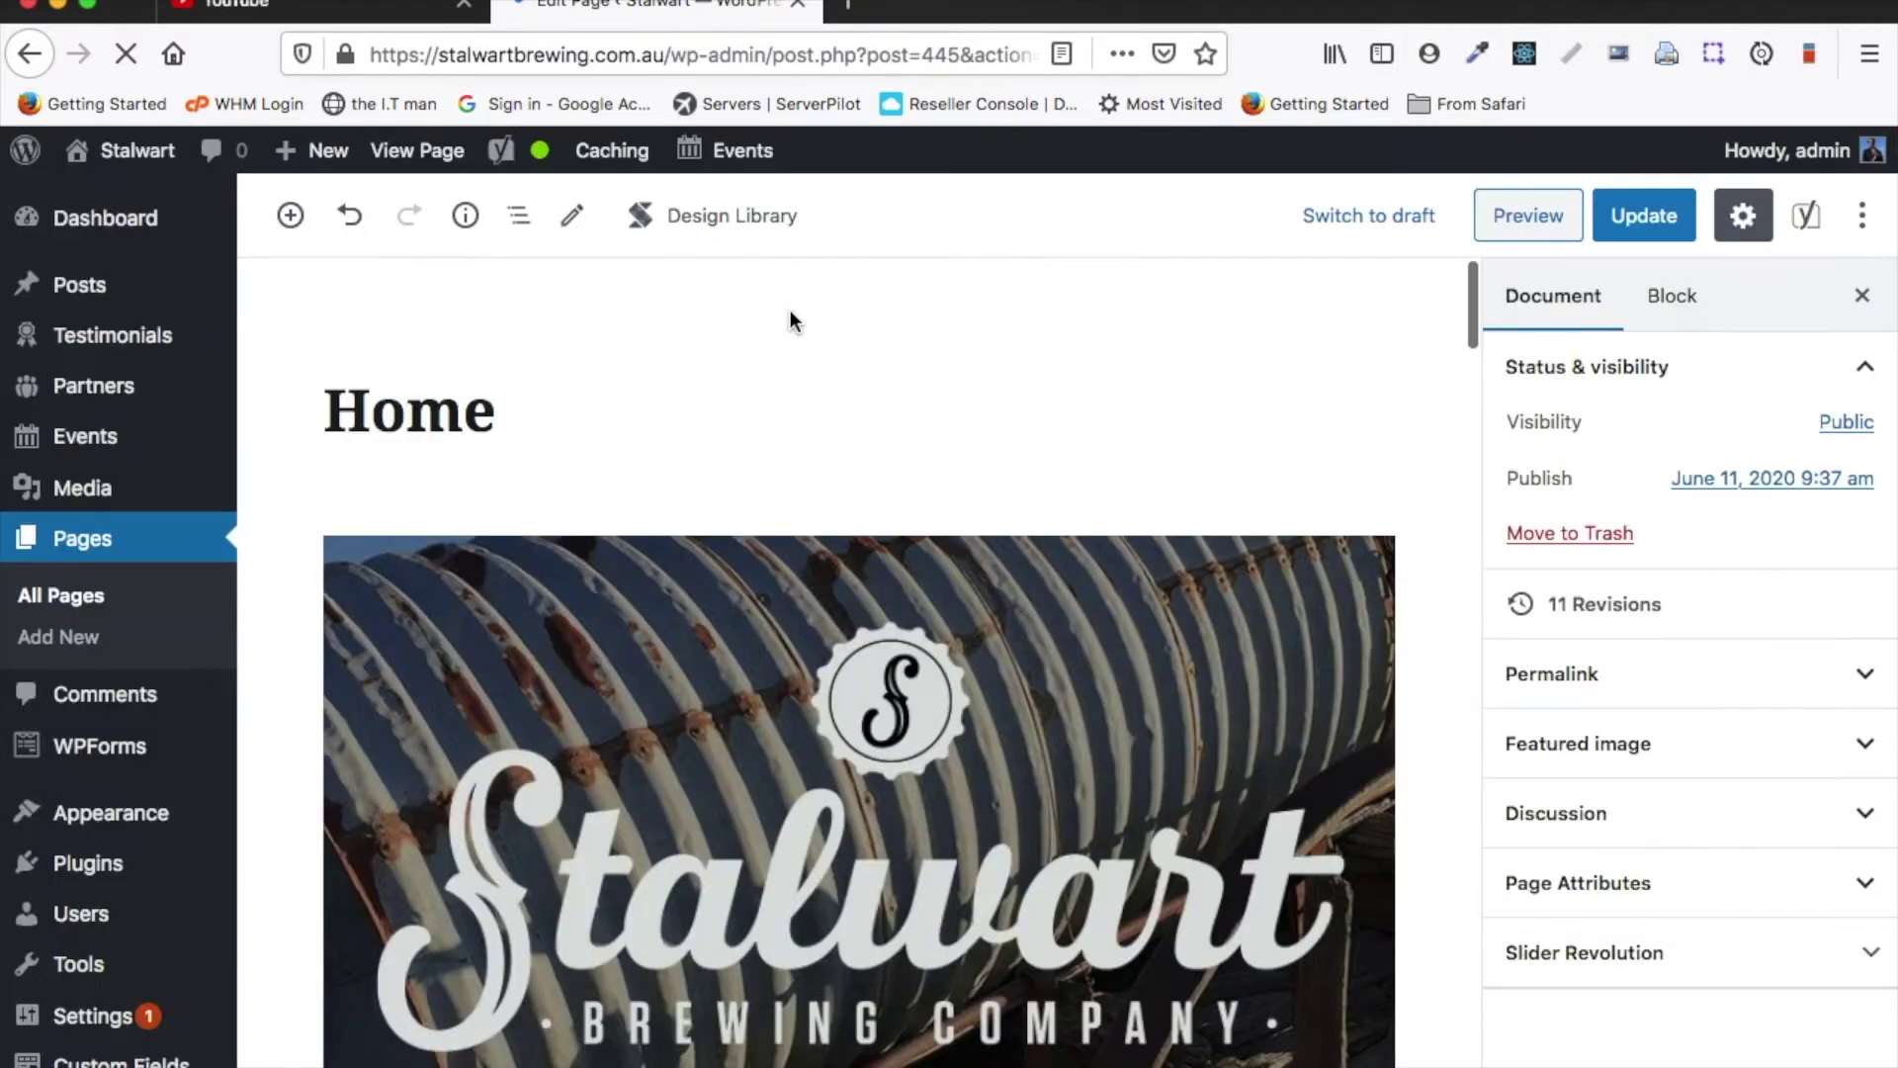
scroll(791, 310, down, 3)
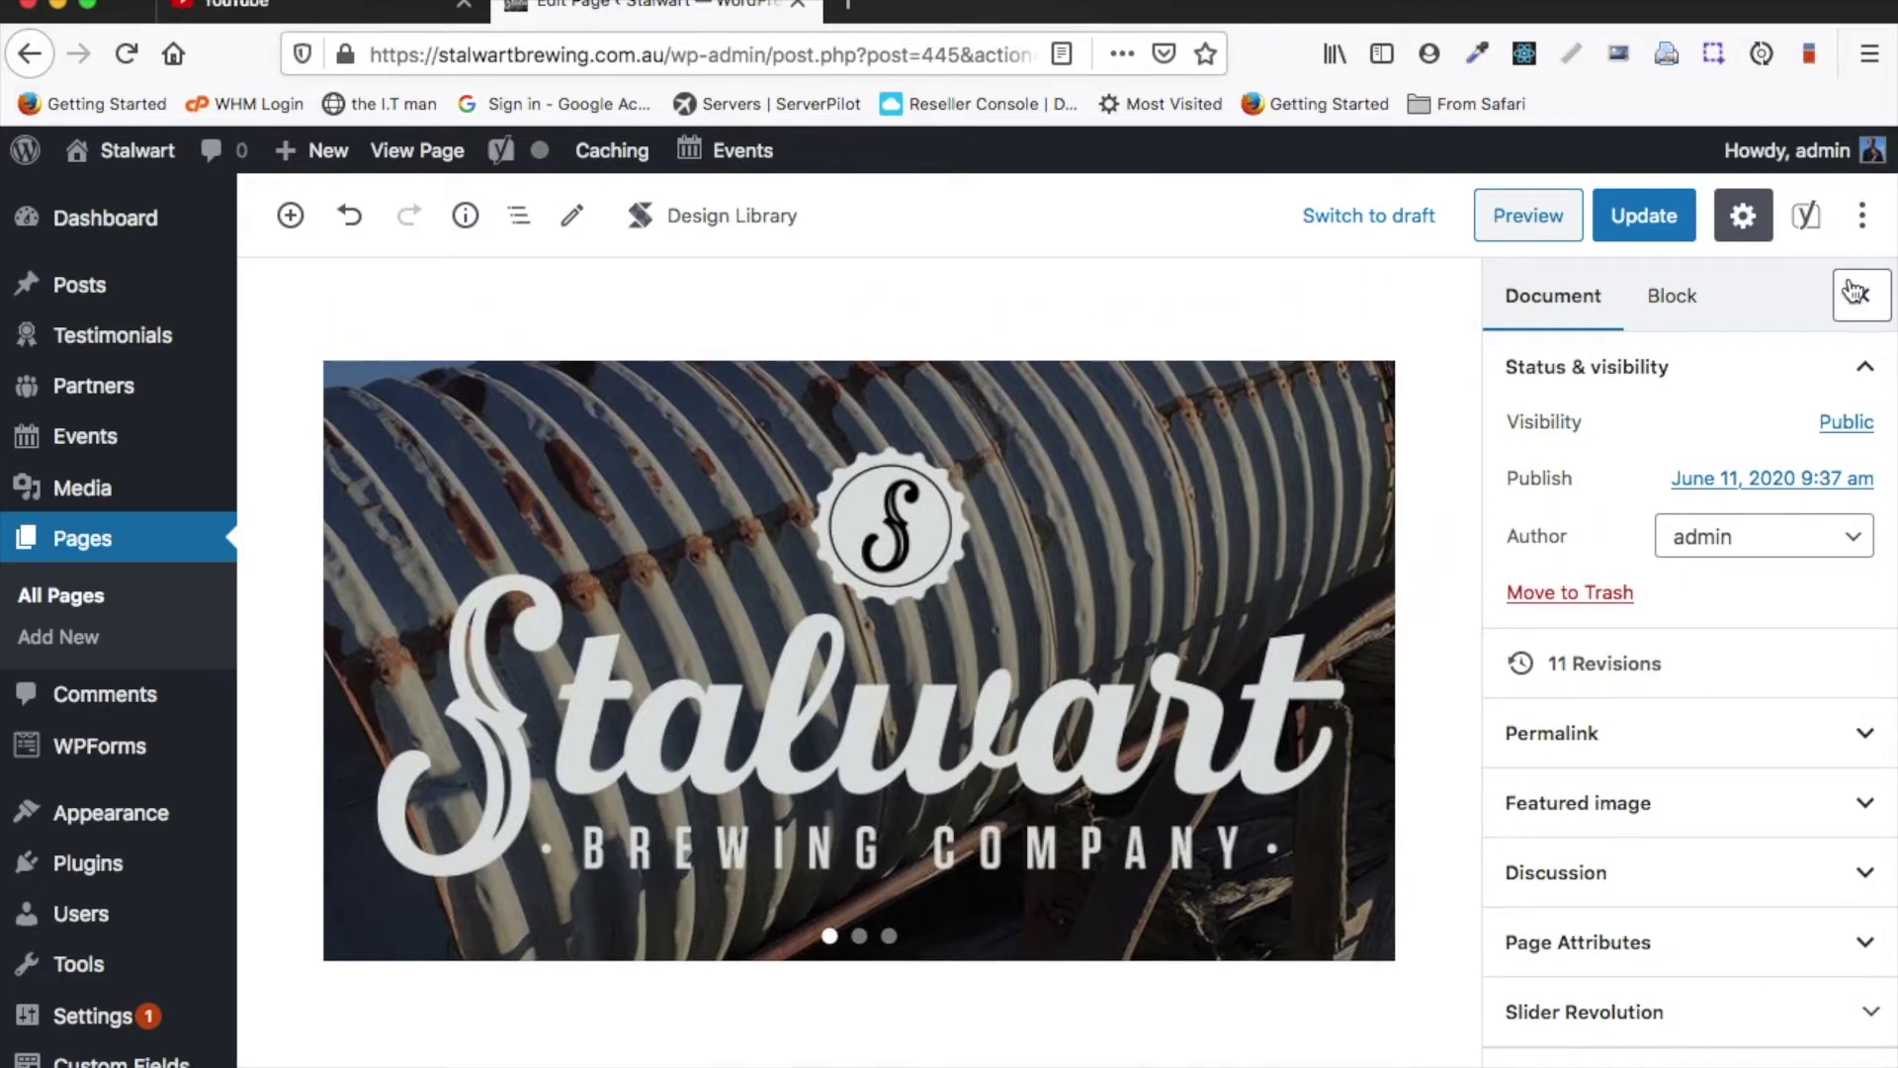
- Close the Document sidebar and change the slider block's alignment from full width to wide width
click(1855, 291)
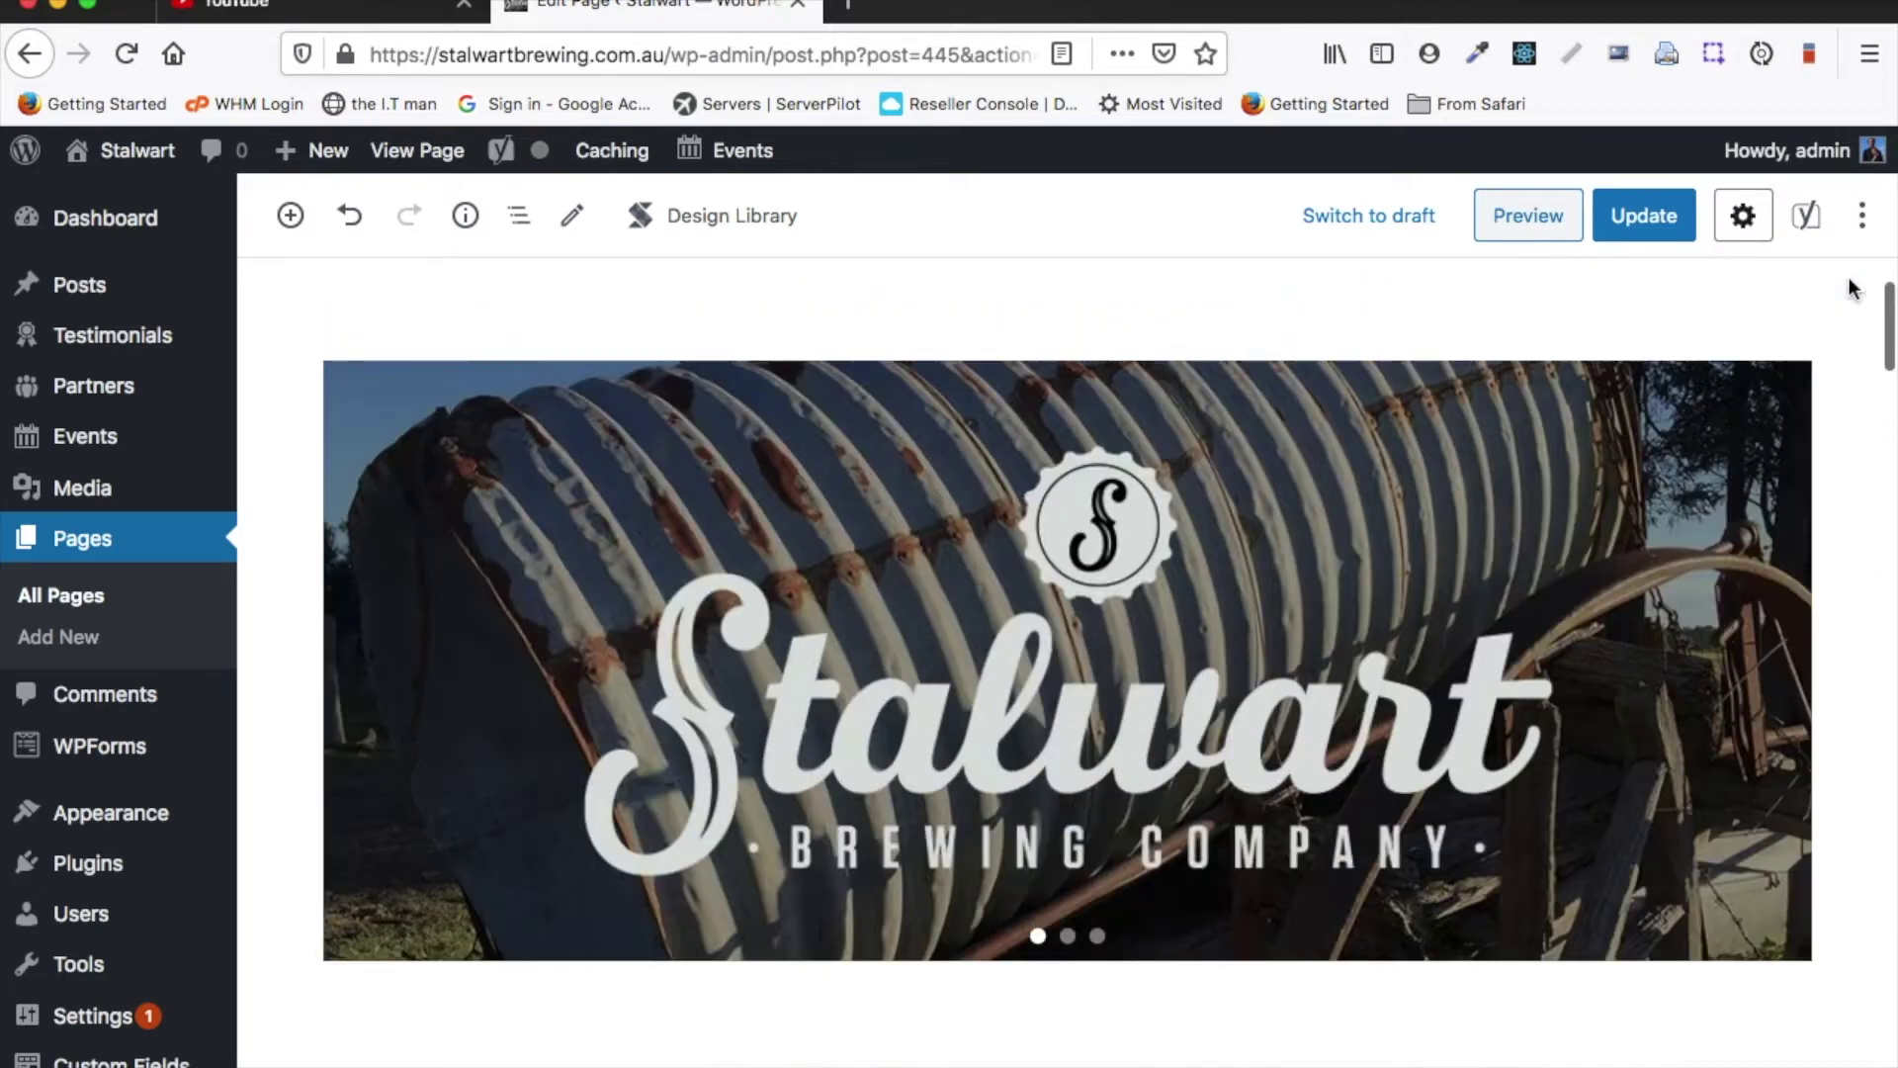
click(815, 483)
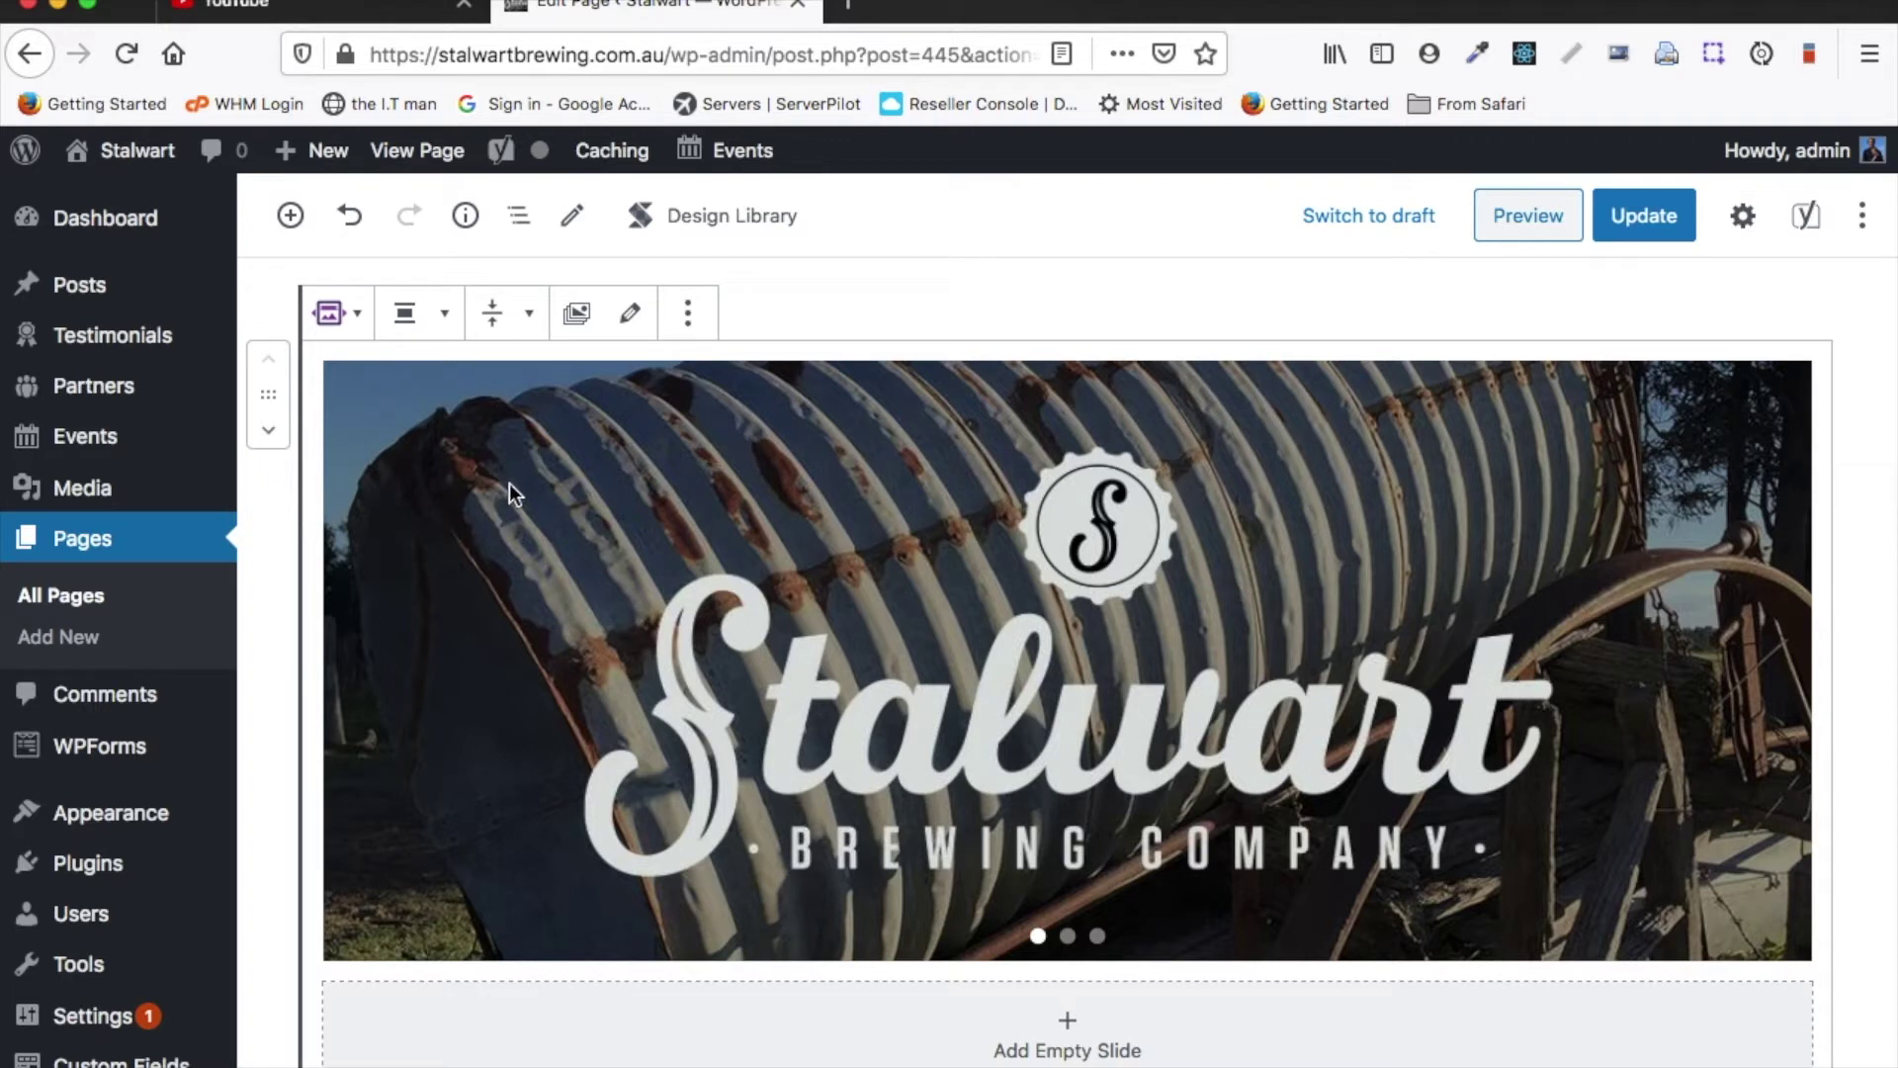
click(411, 323)
click(356, 235)
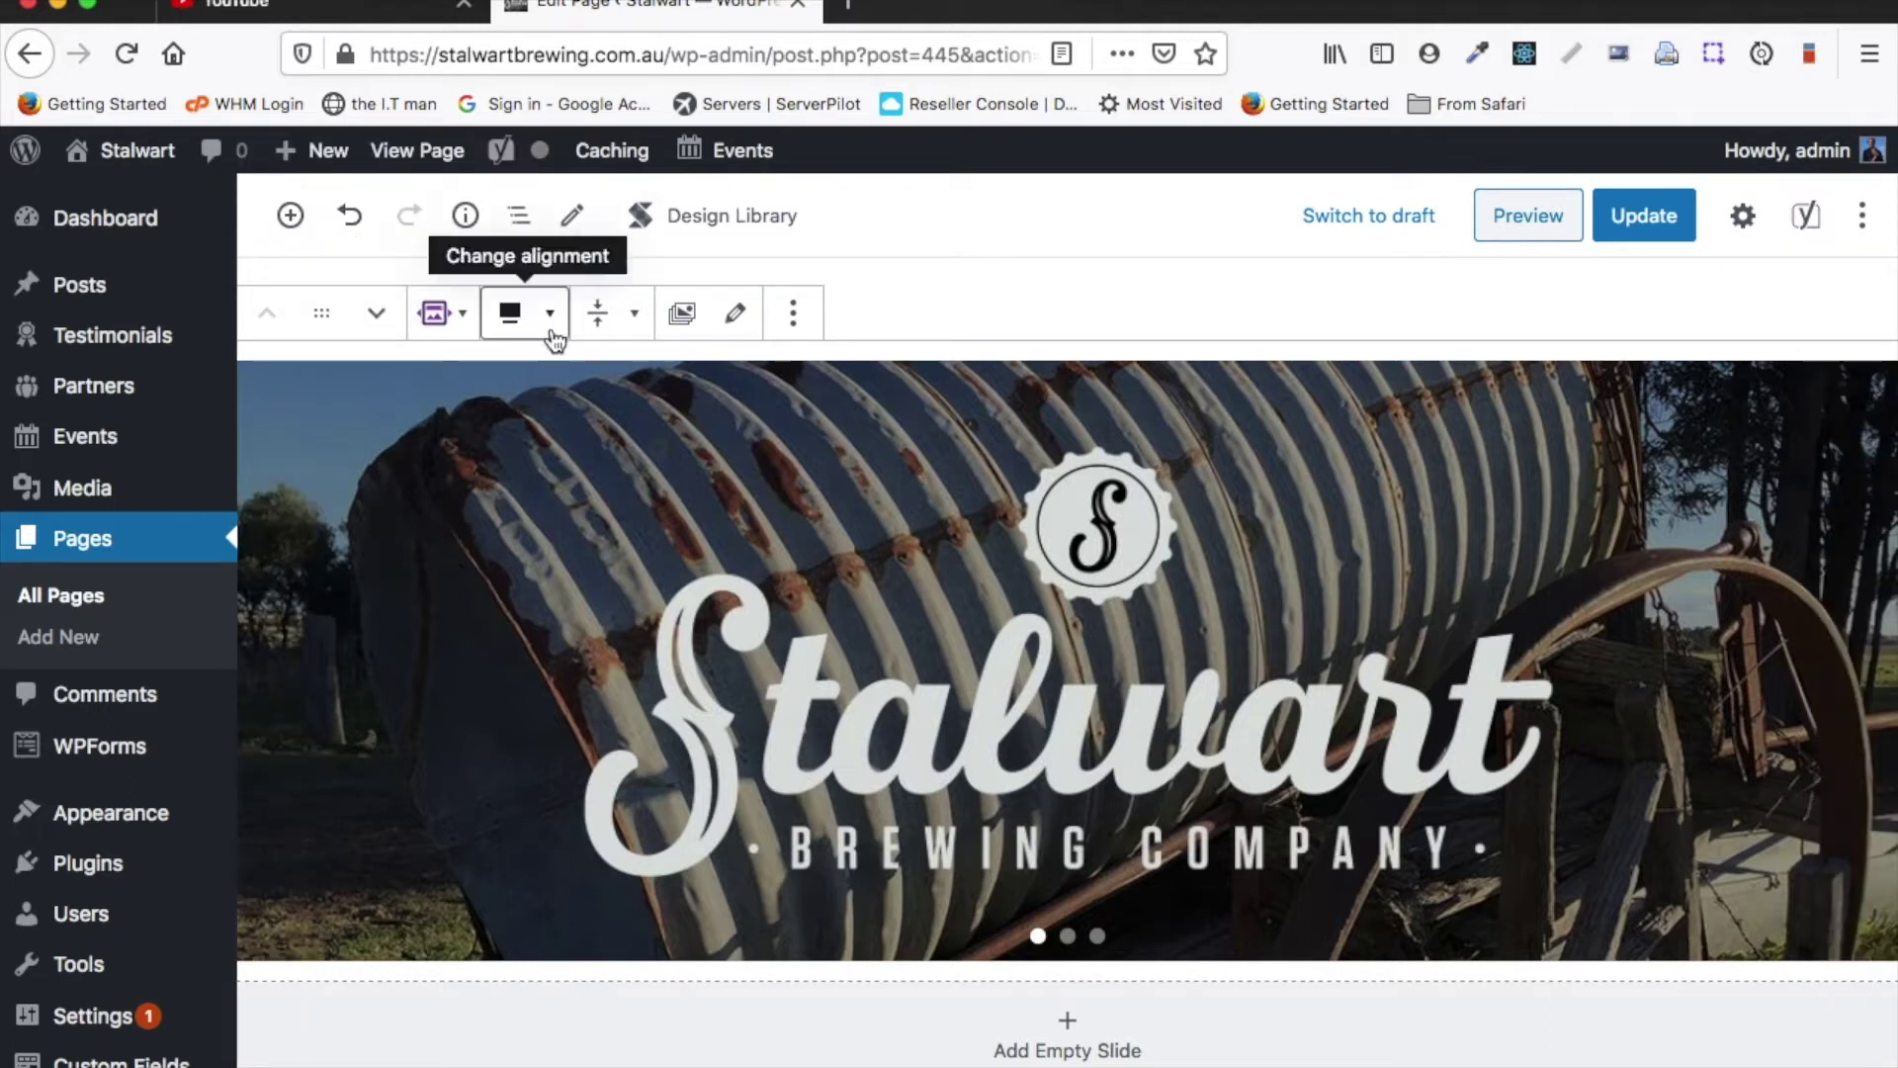
click(535, 317)
click(465, 173)
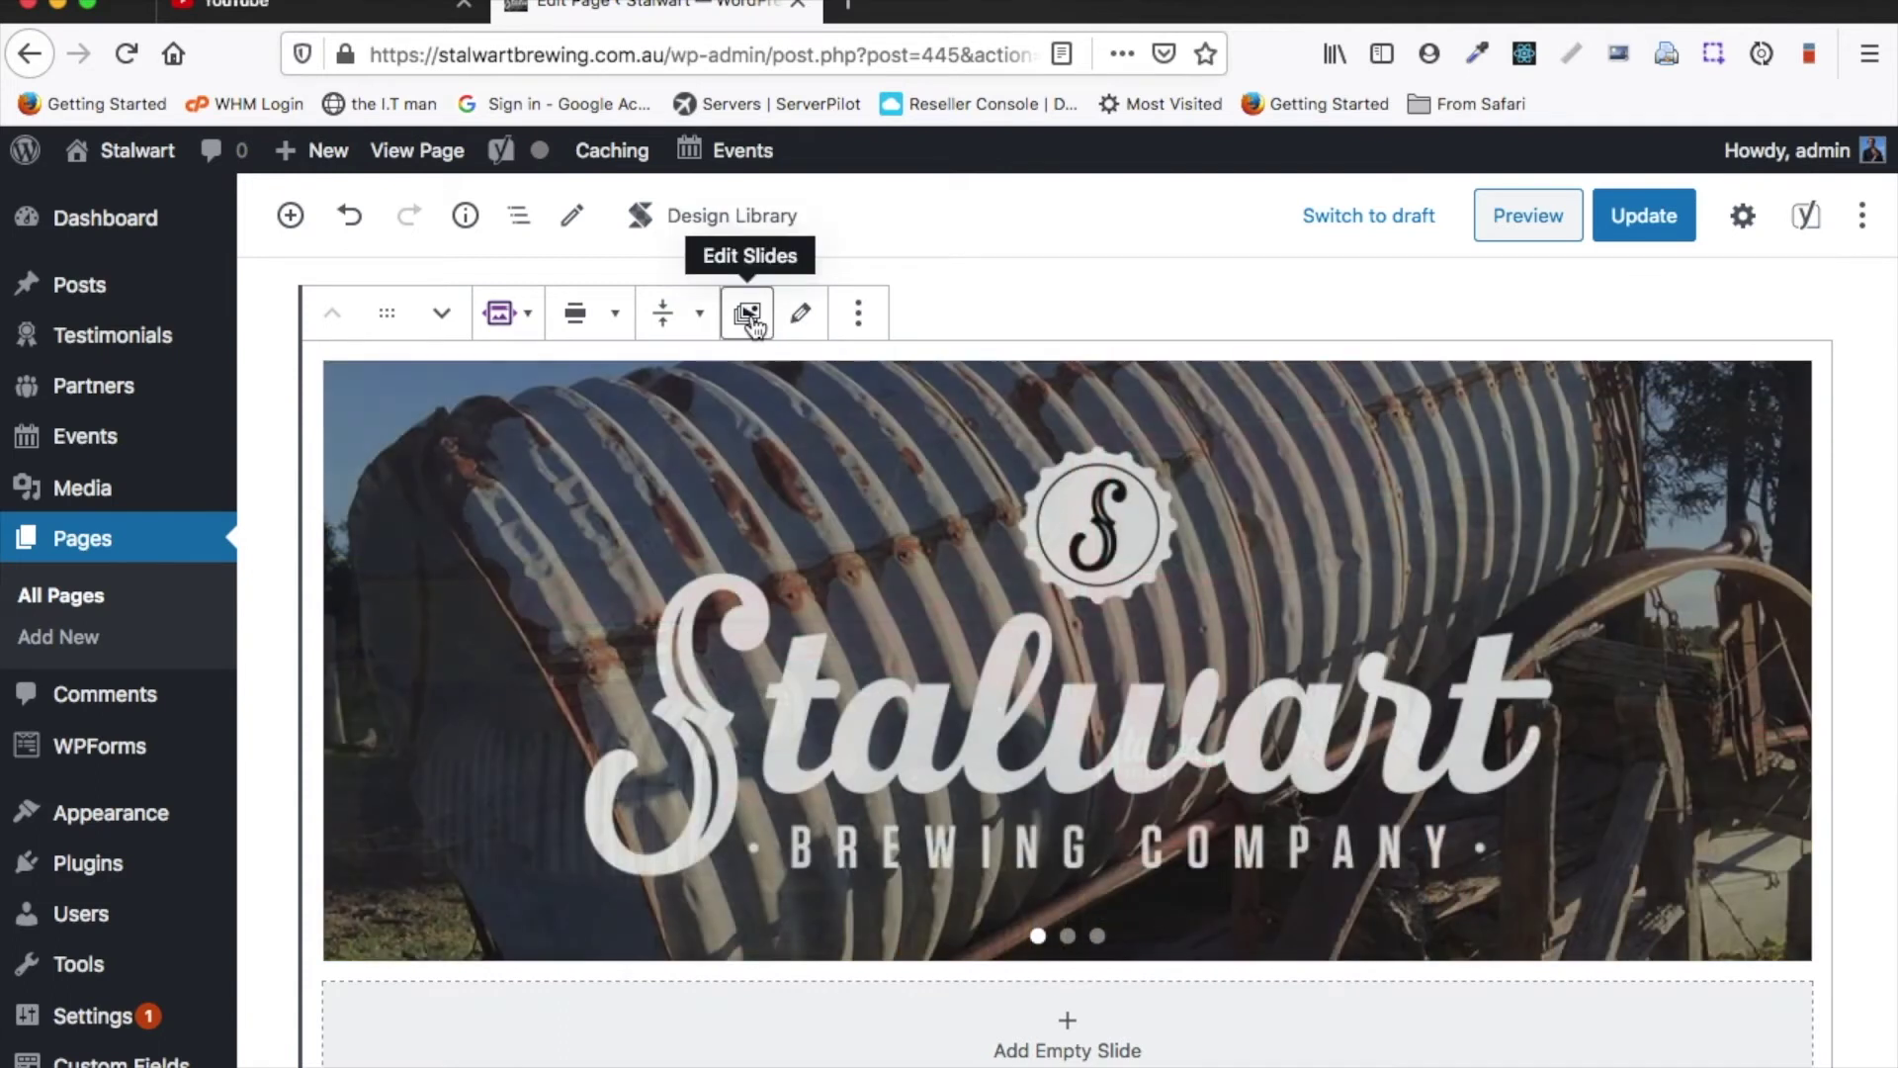
- Drag the red truck slide into second place, add stalwart-our-story.jpg as a fourth slide, and update the gallery
click(749, 316)
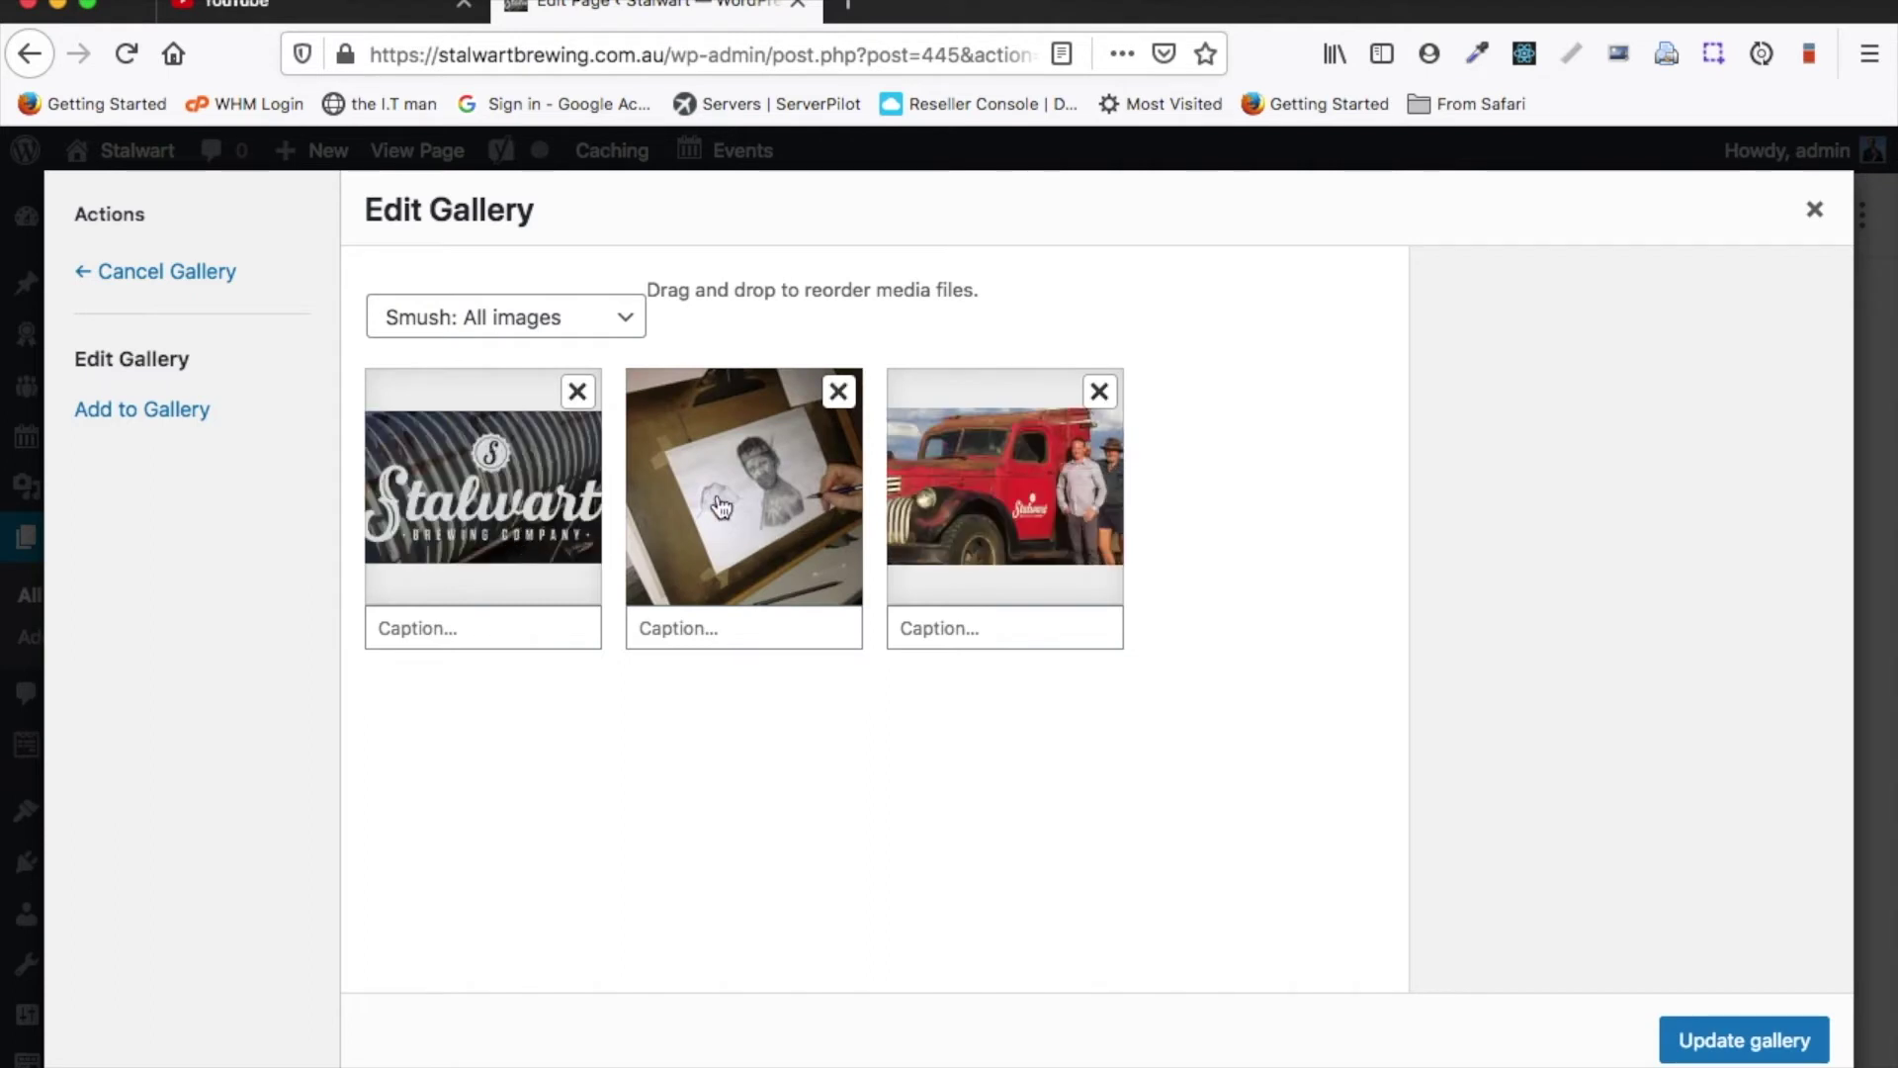
drag(974, 469, 745, 464)
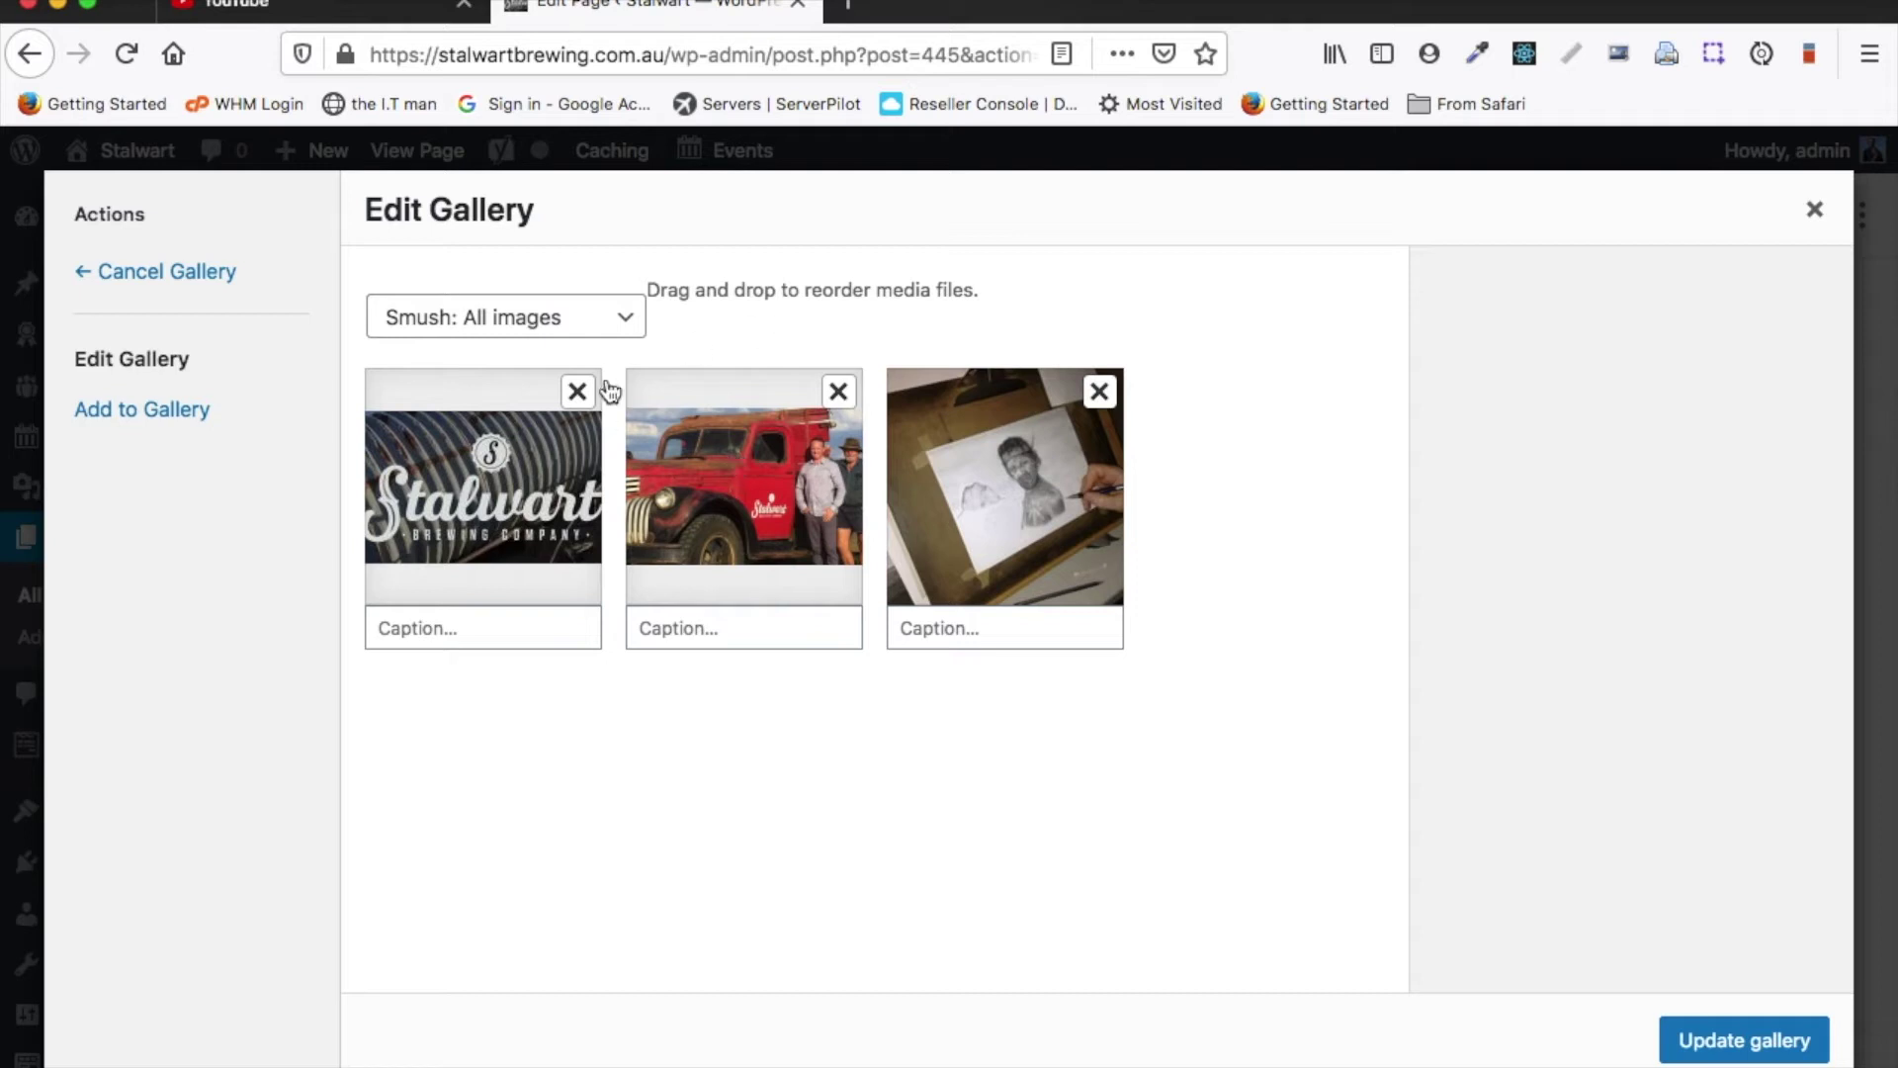
click(168, 412)
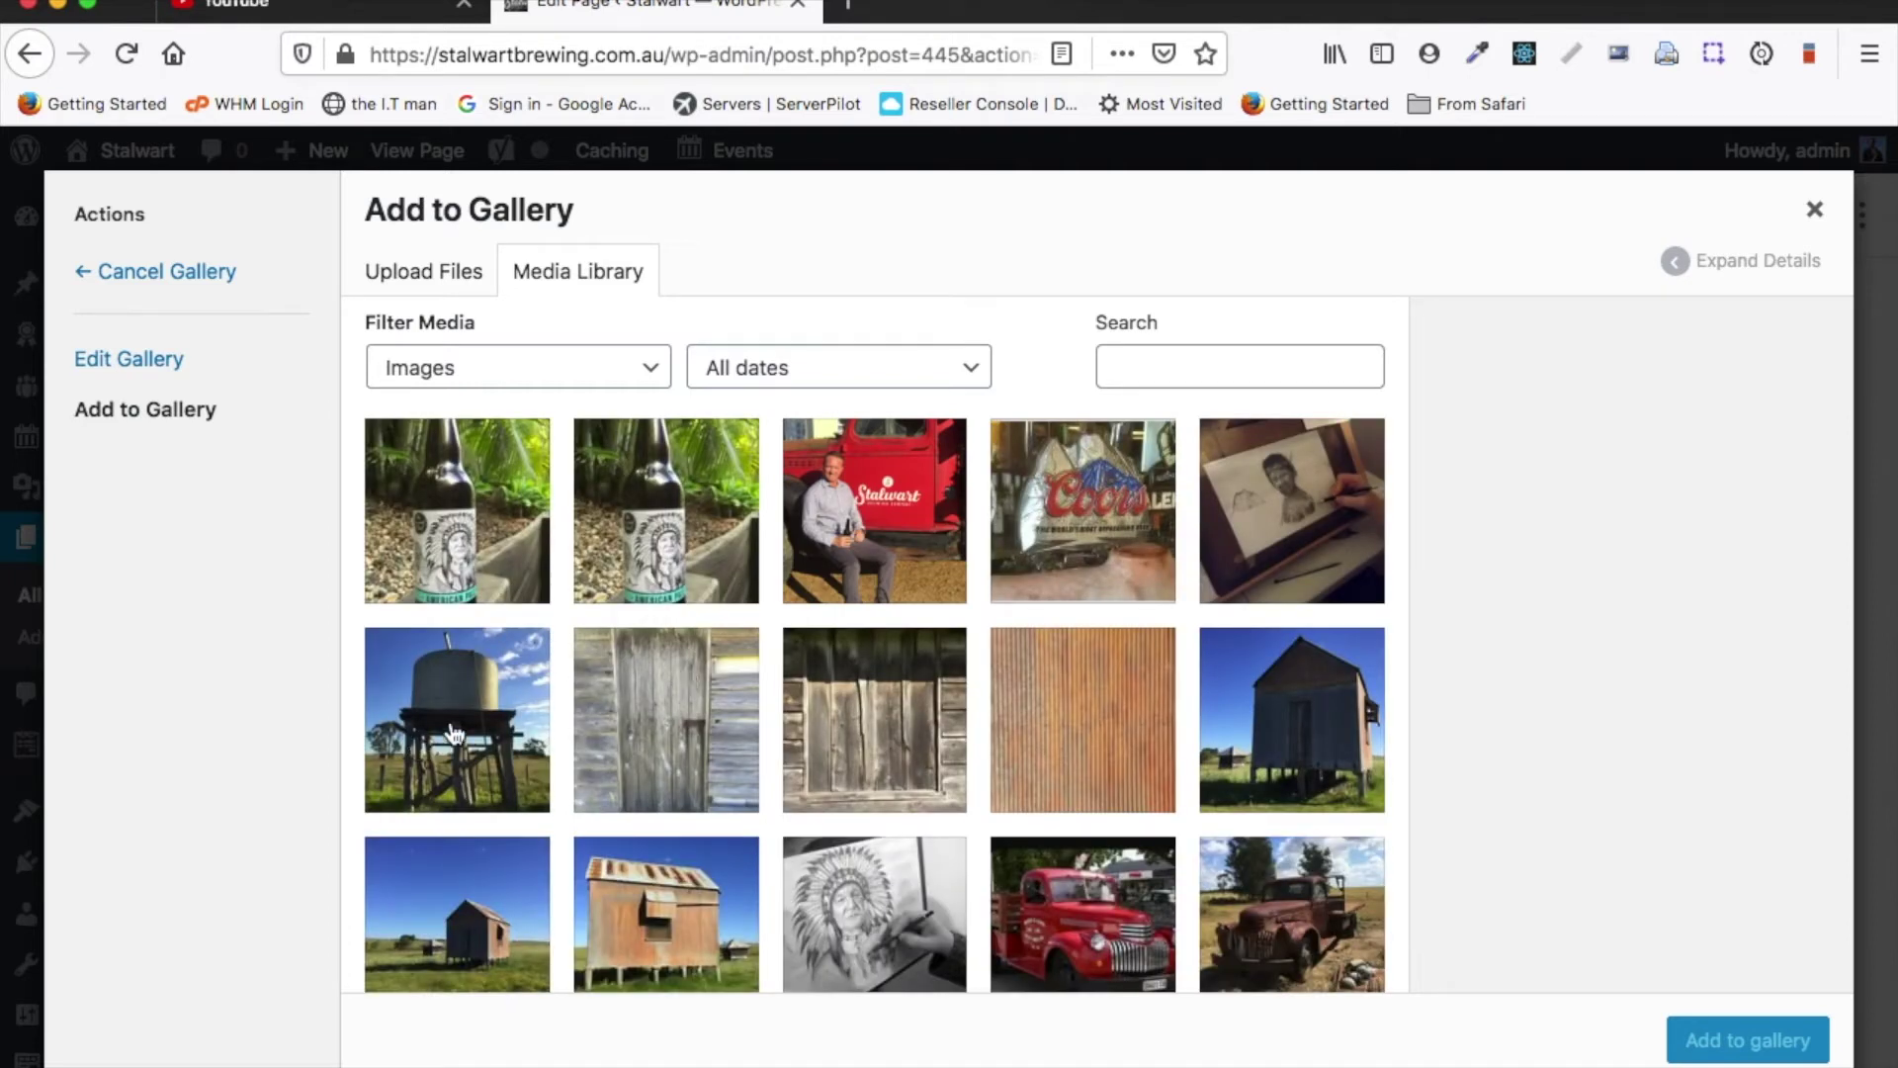
scroll(480, 729, down, 4)
scroll(484, 730, down, 1)
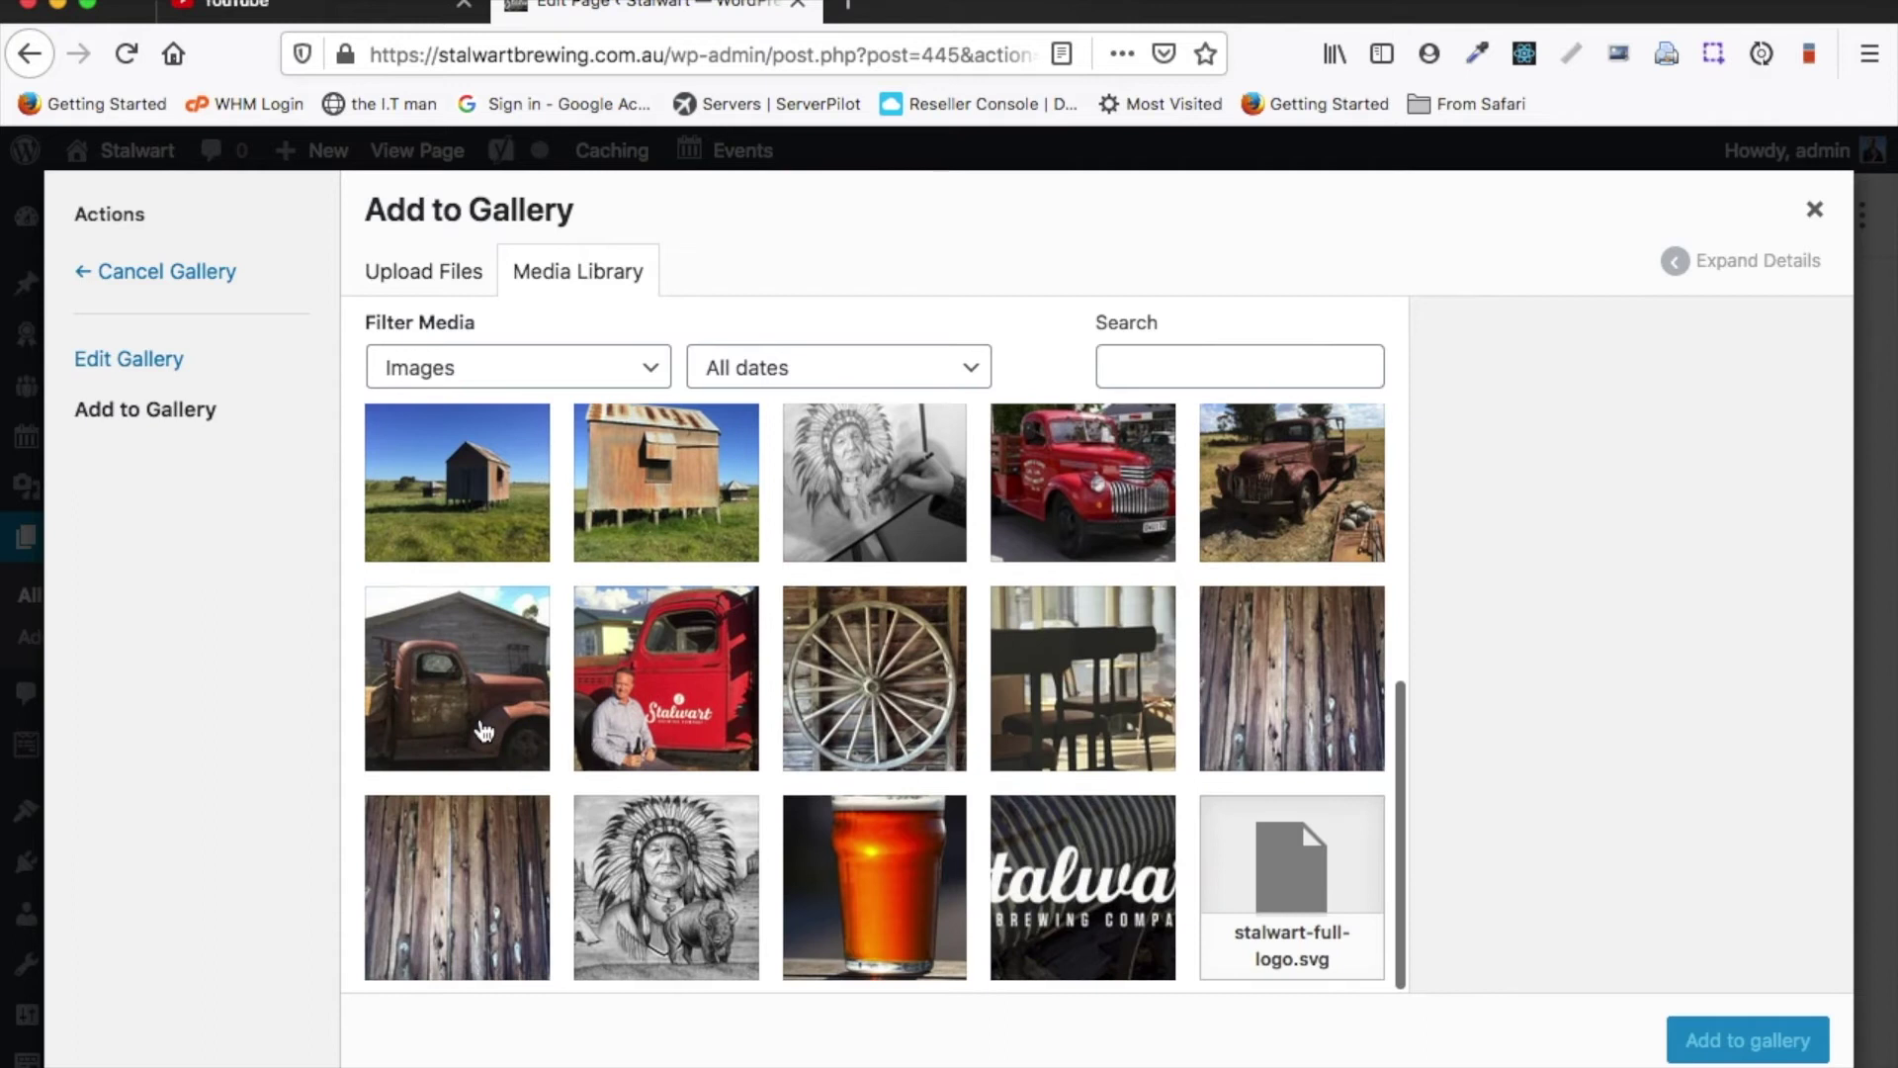
click(657, 895)
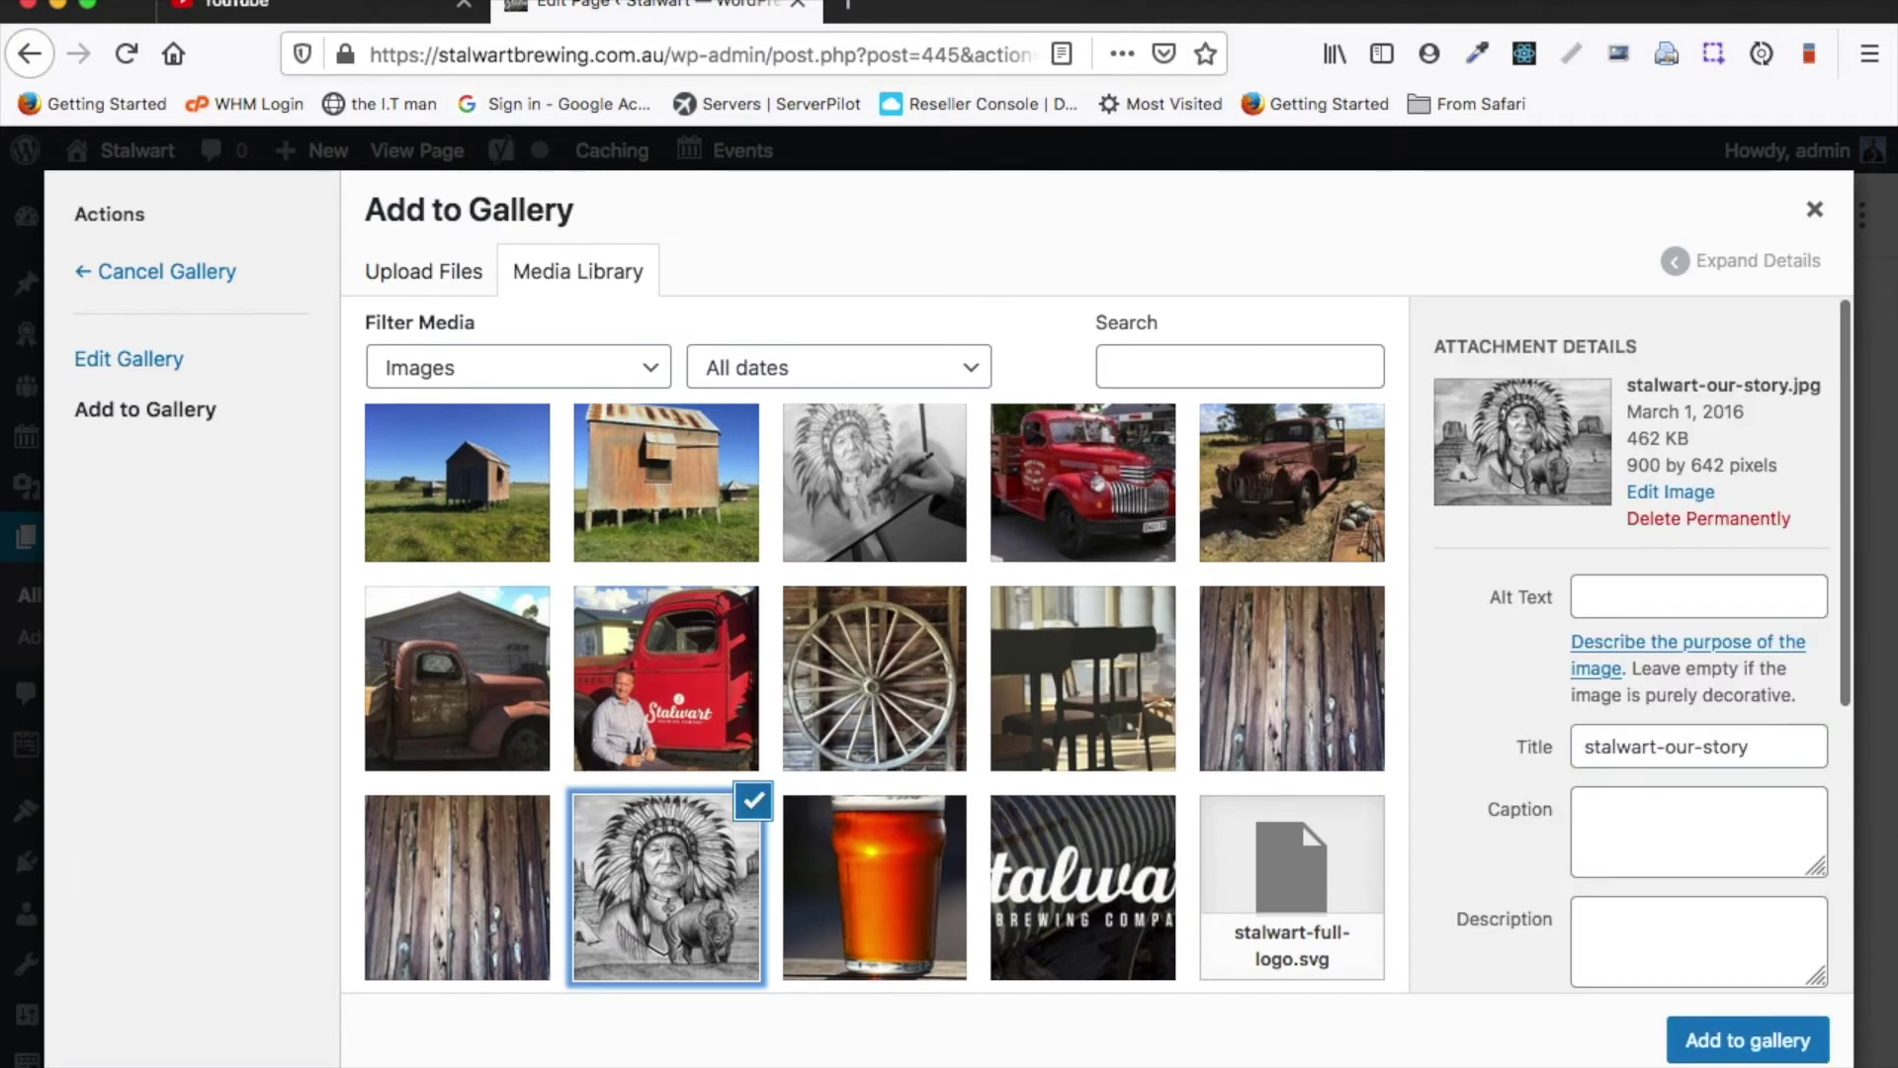
click(1704, 1038)
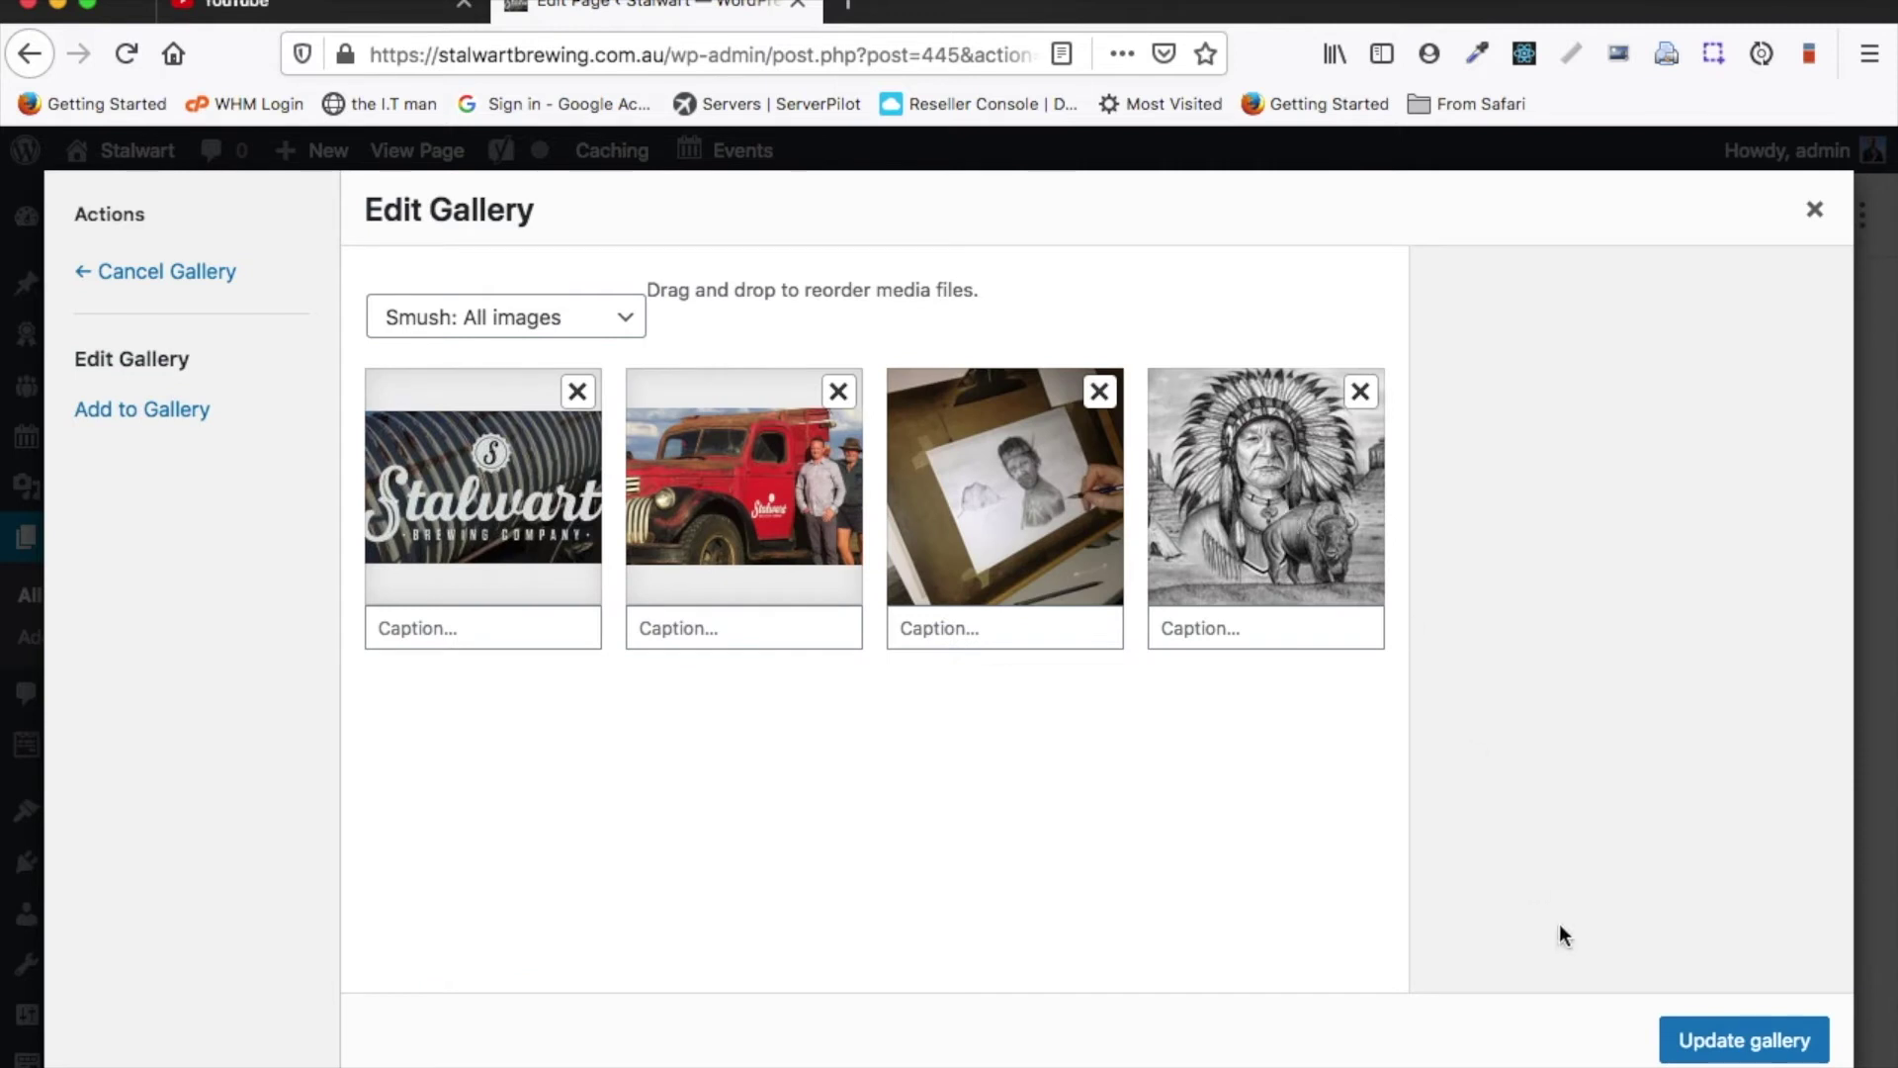
click(1708, 1036)
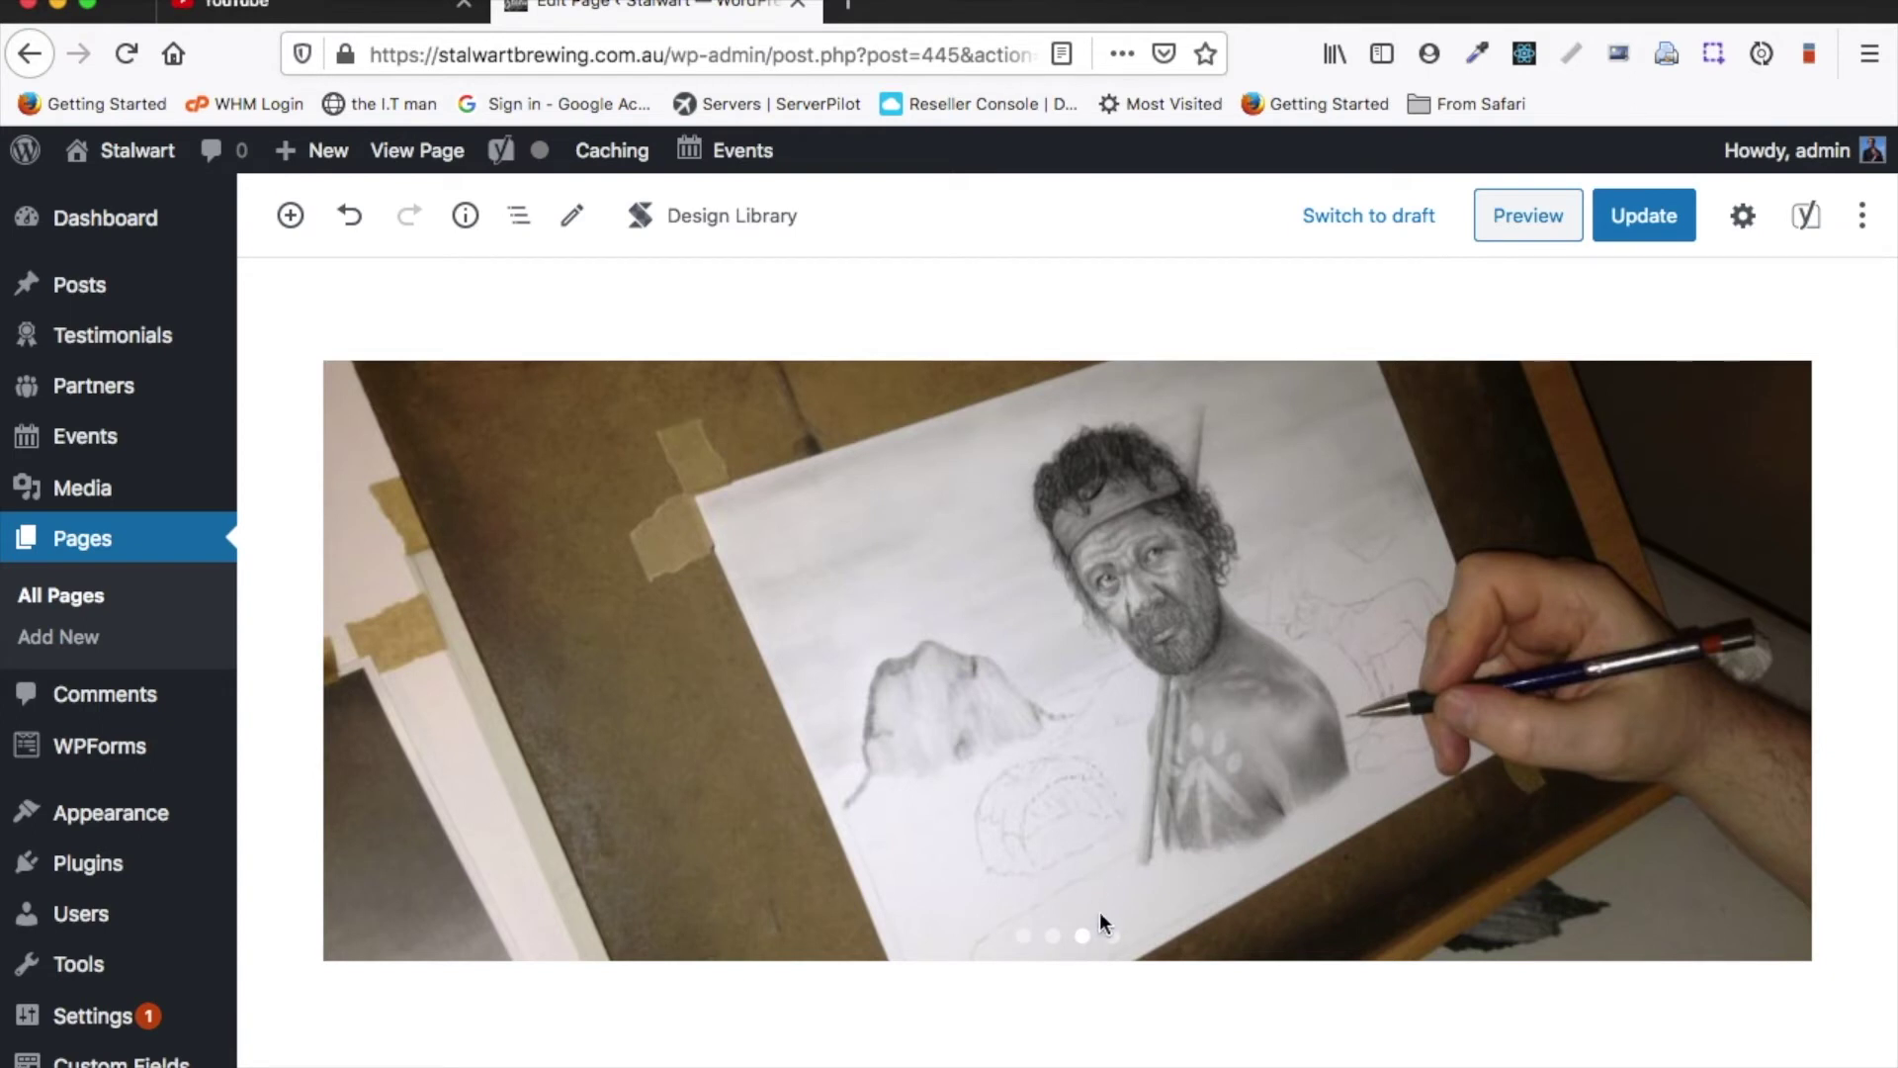
click(1112, 935)
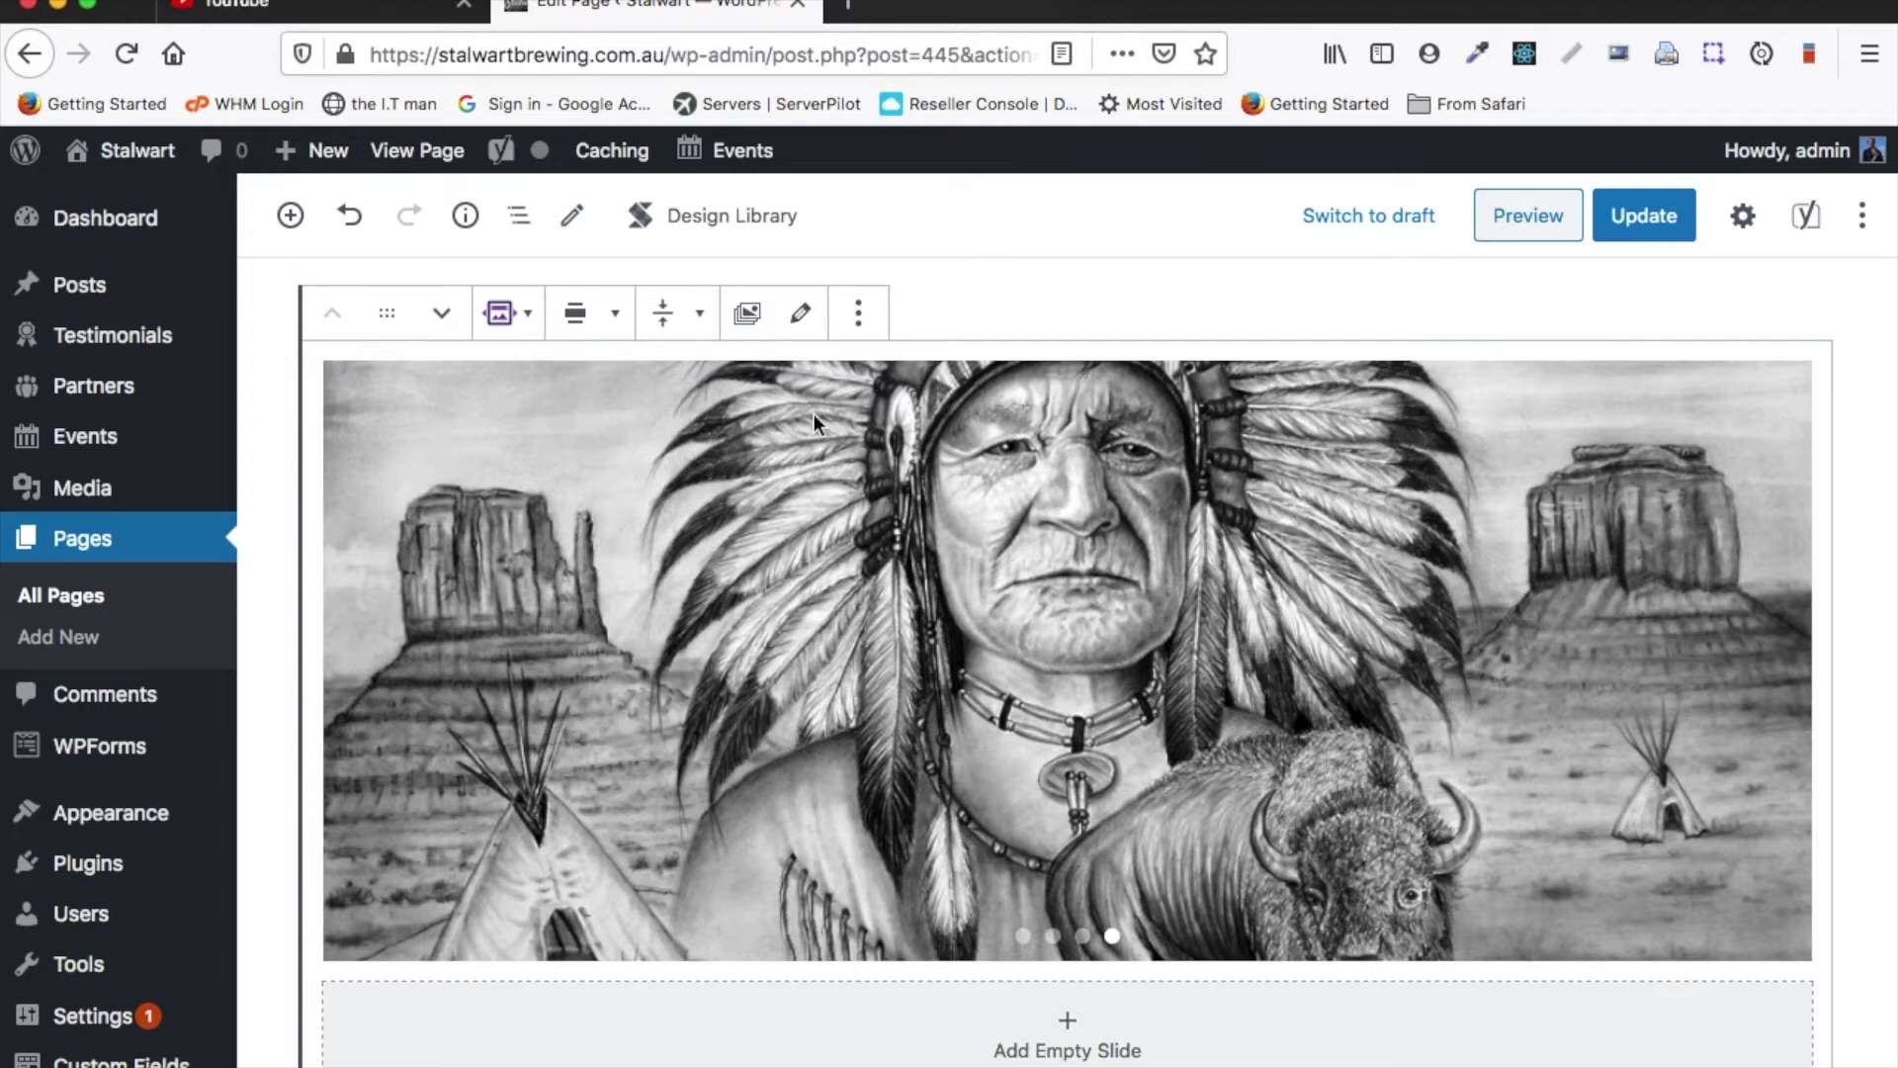
click(747, 313)
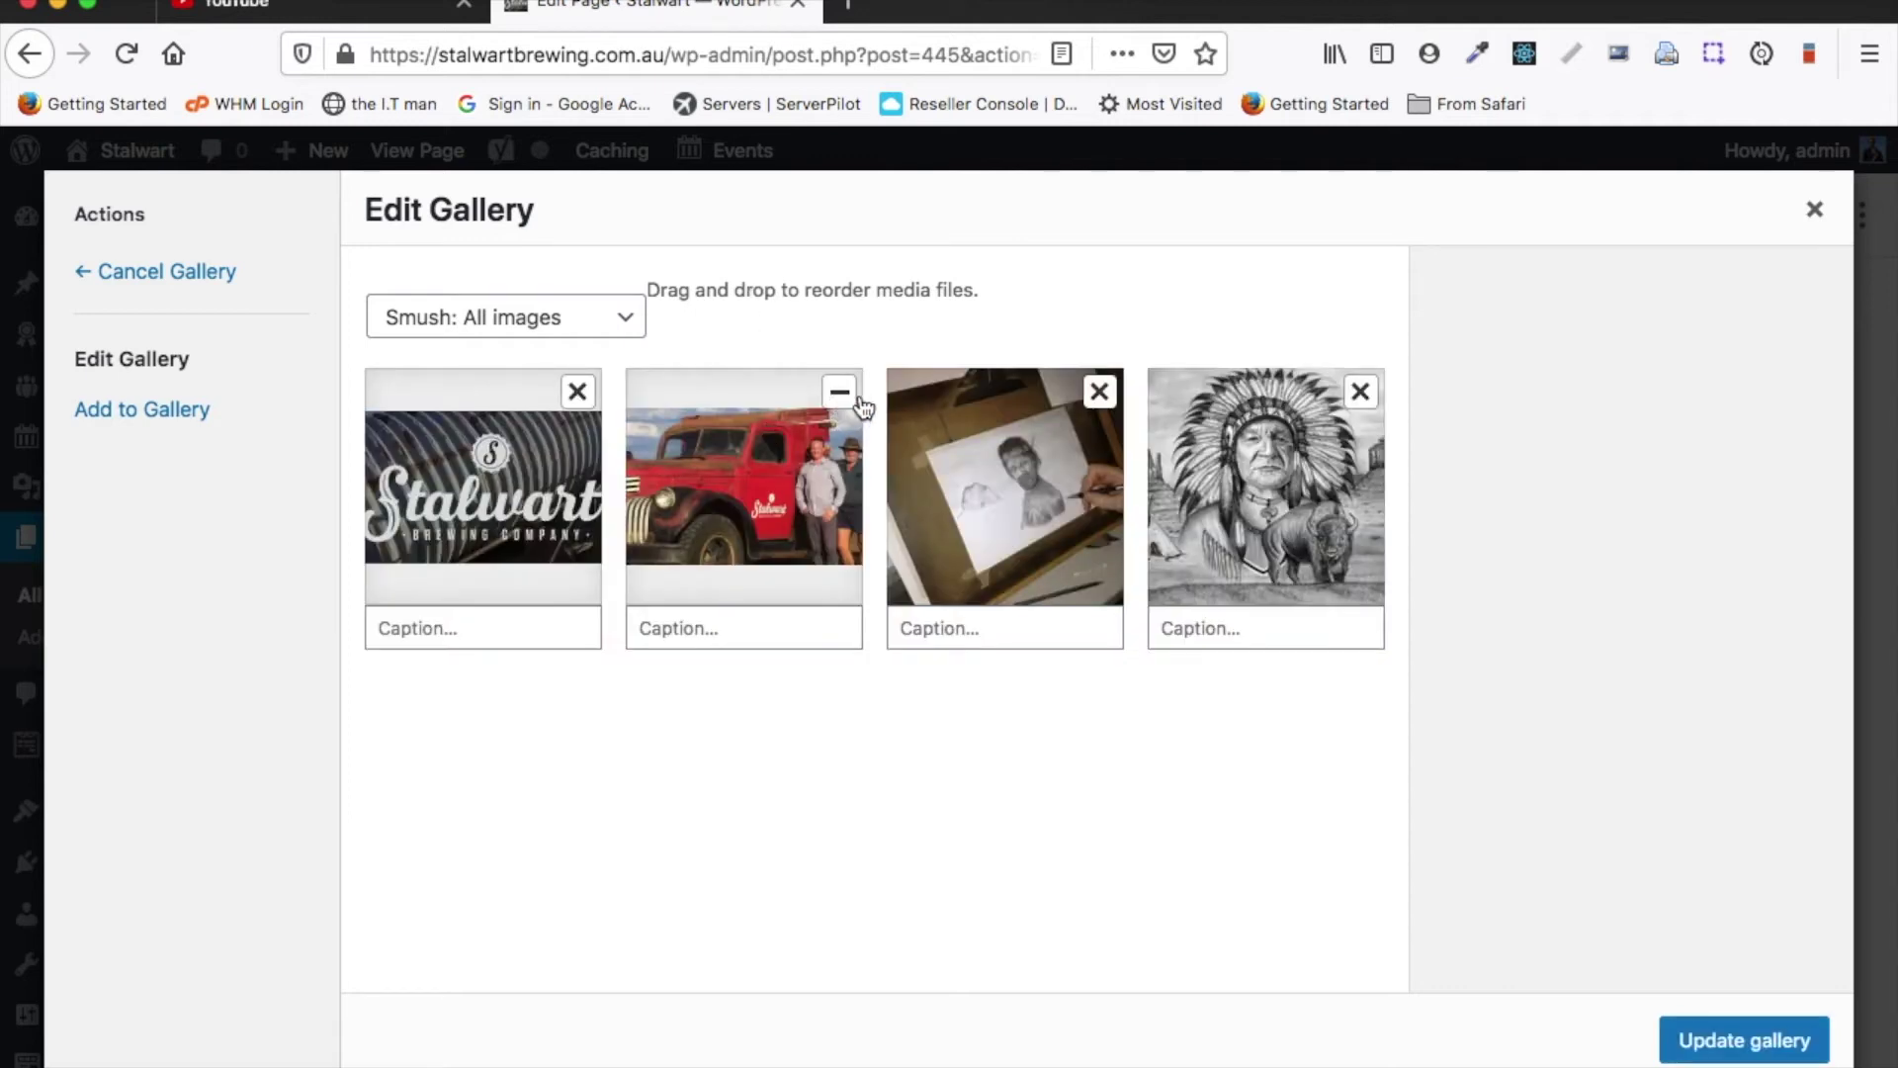
click(1814, 208)
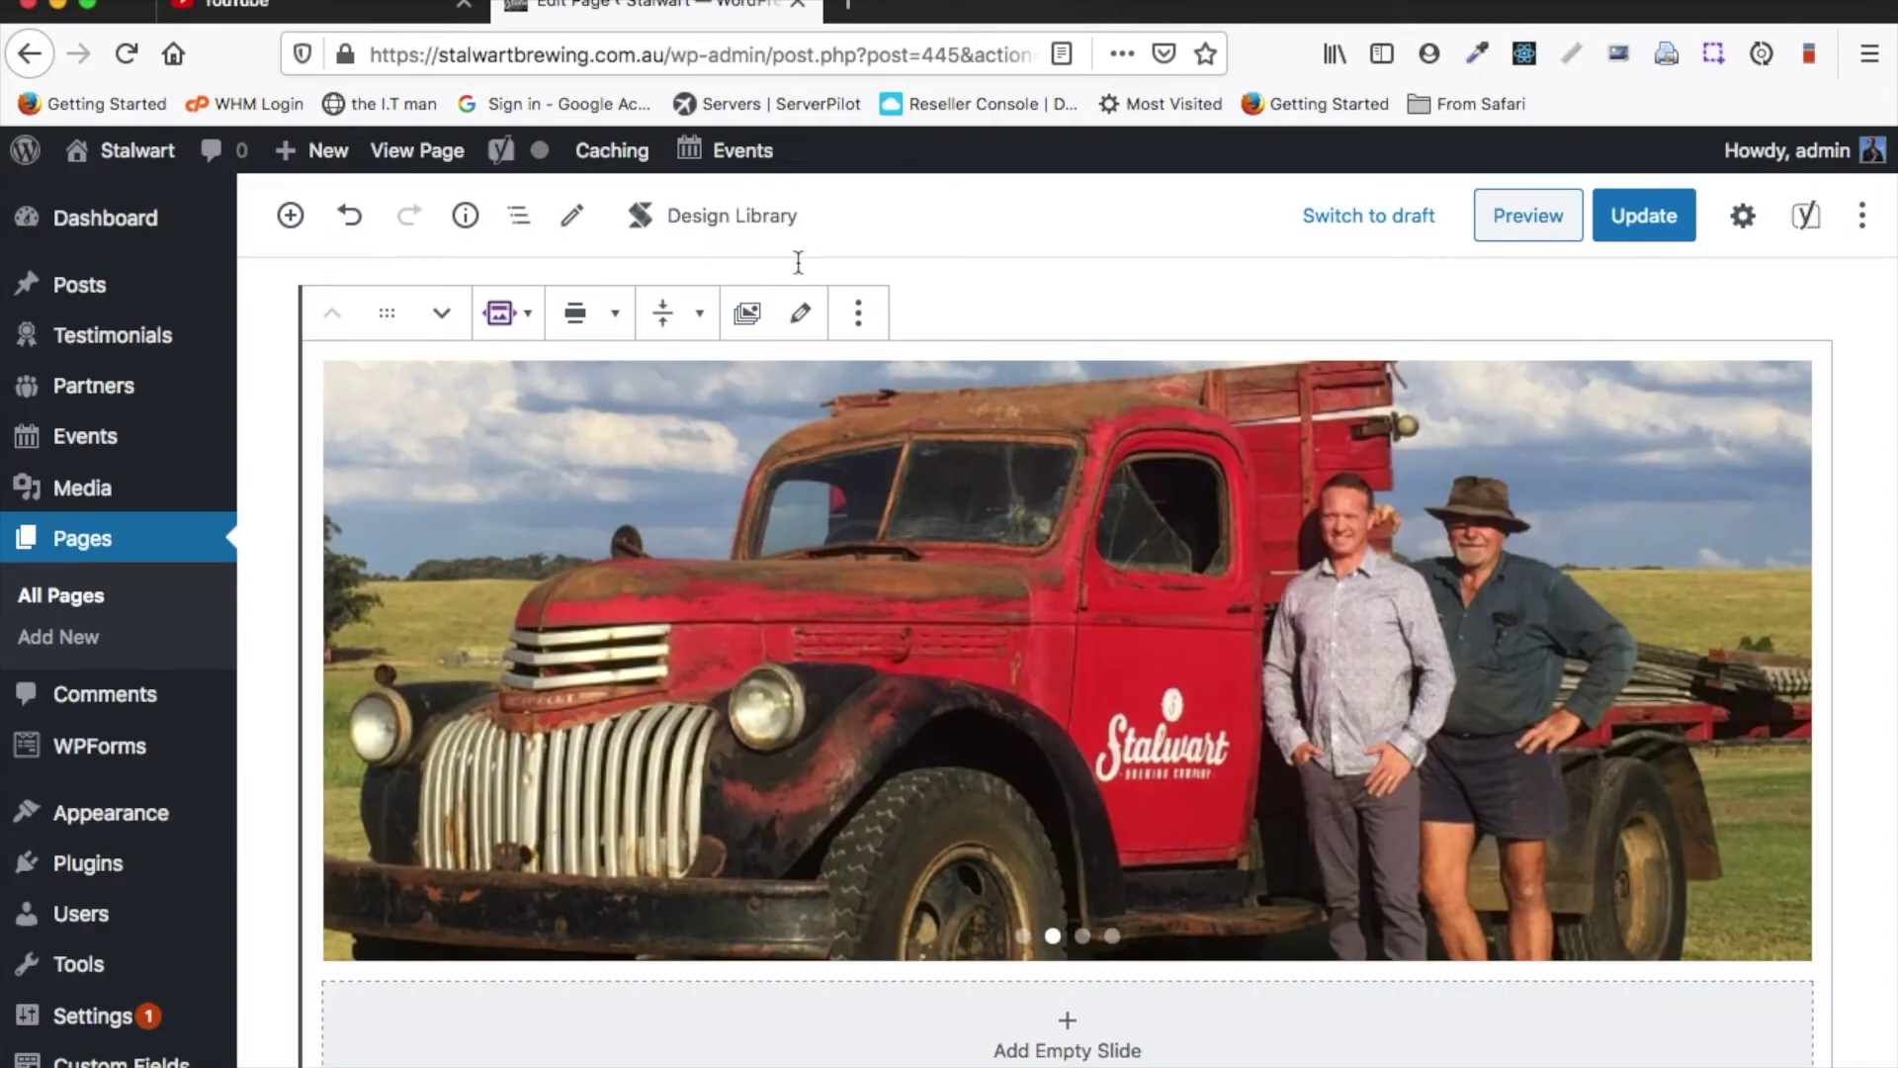
click(745, 314)
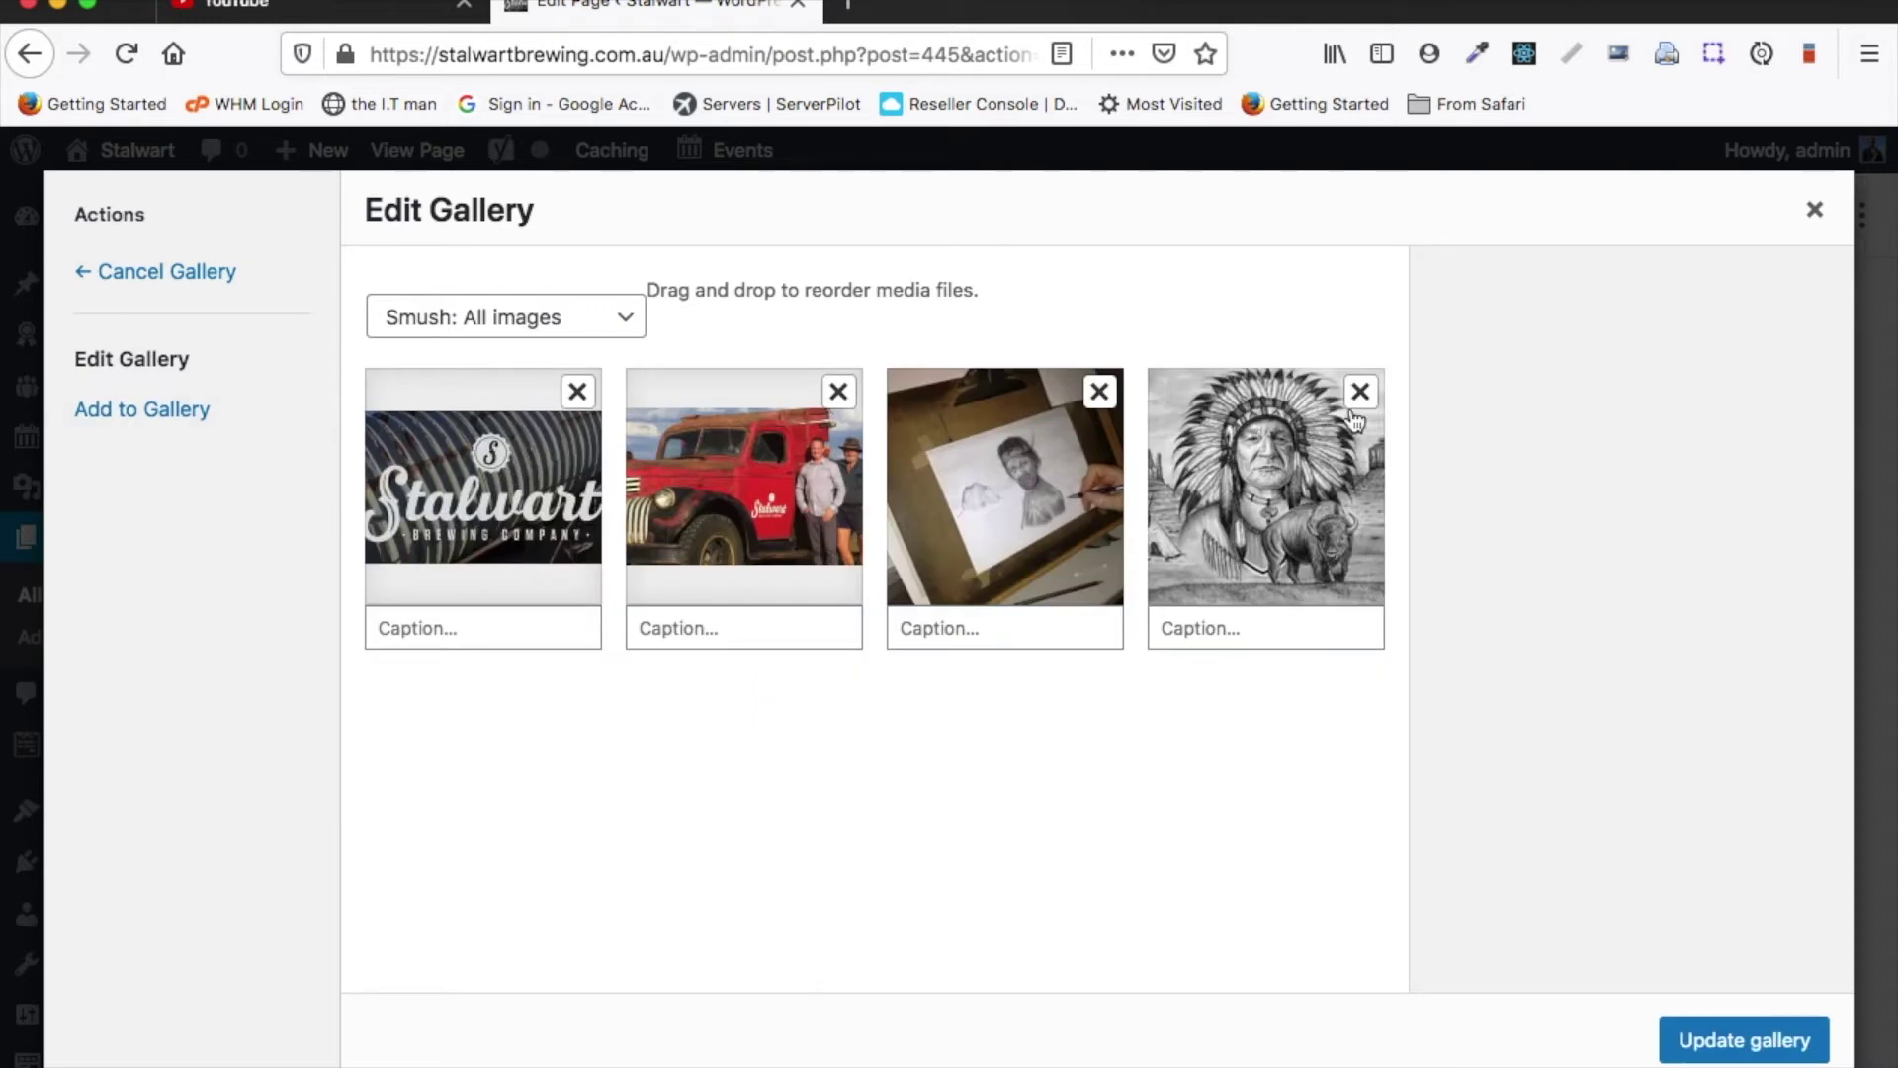
click(1814, 209)
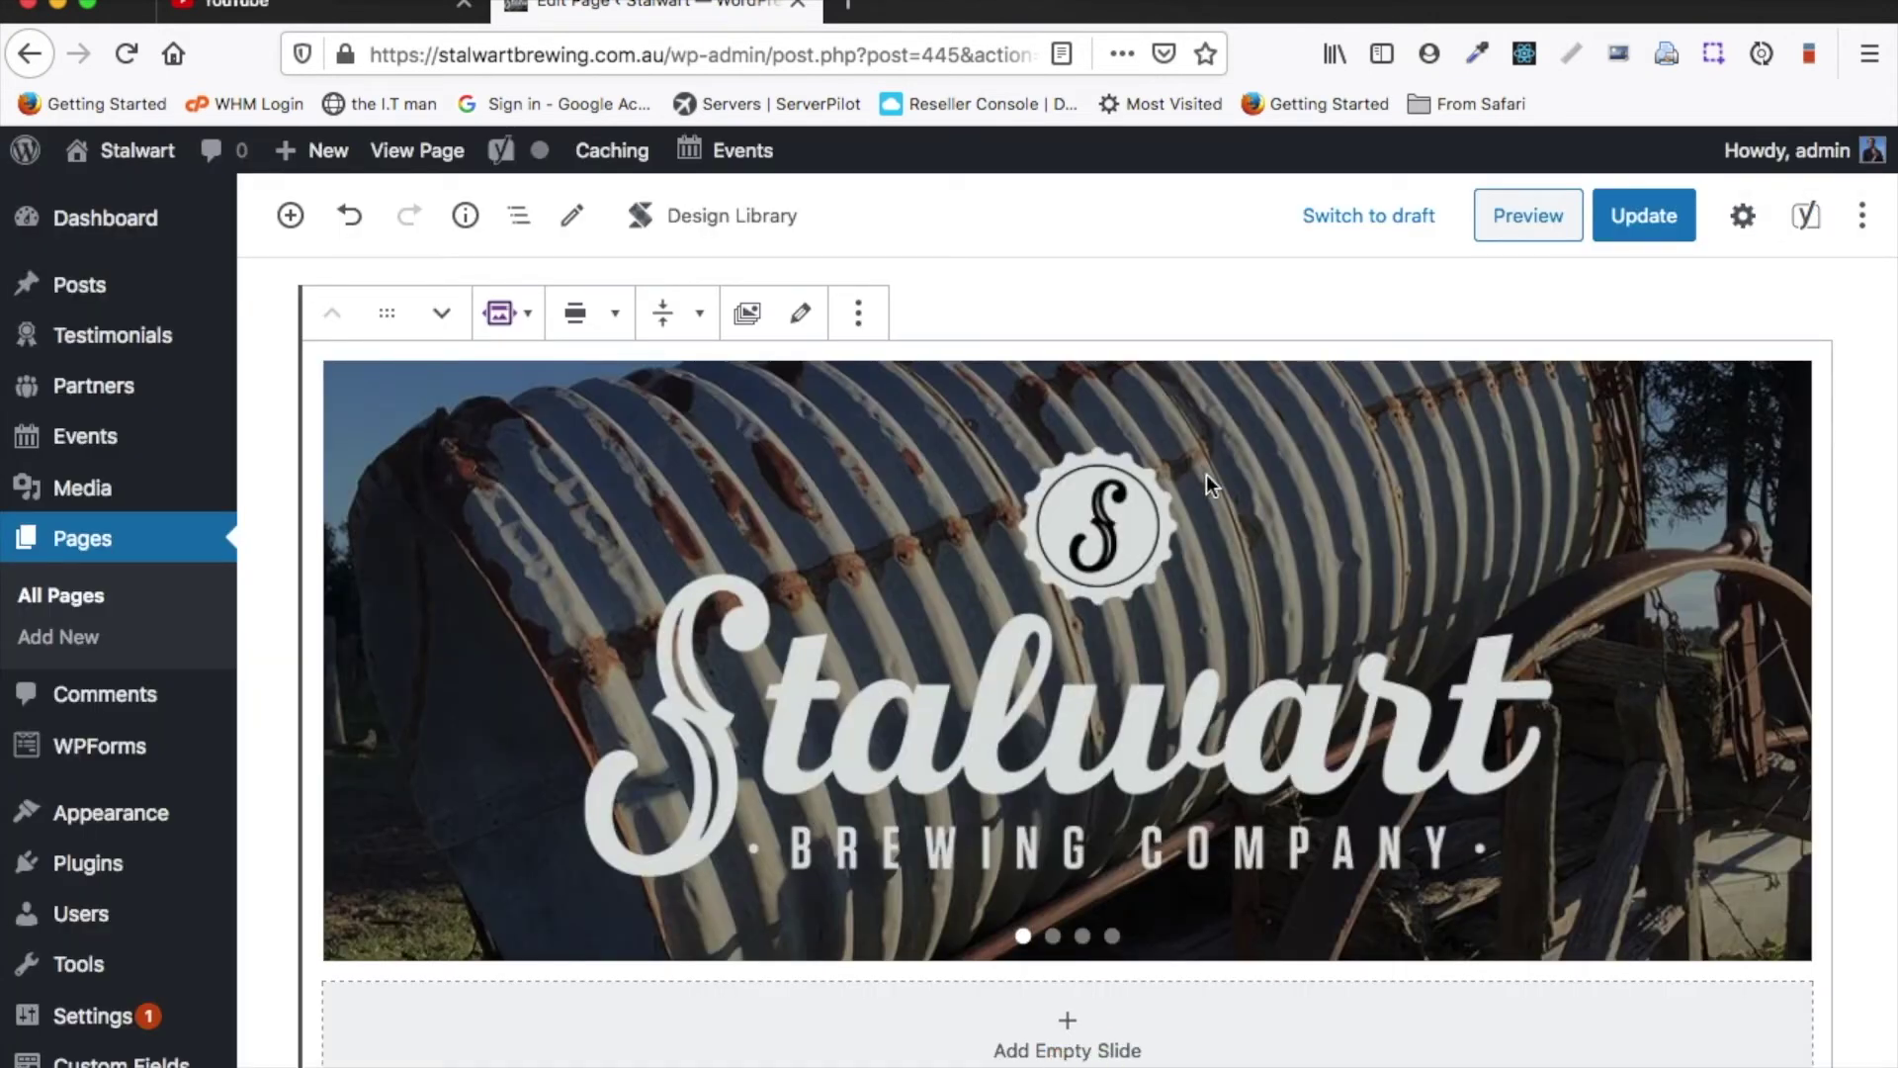
- Show the slider's Block Settings and switch it to Slide Animation
click(870, 309)
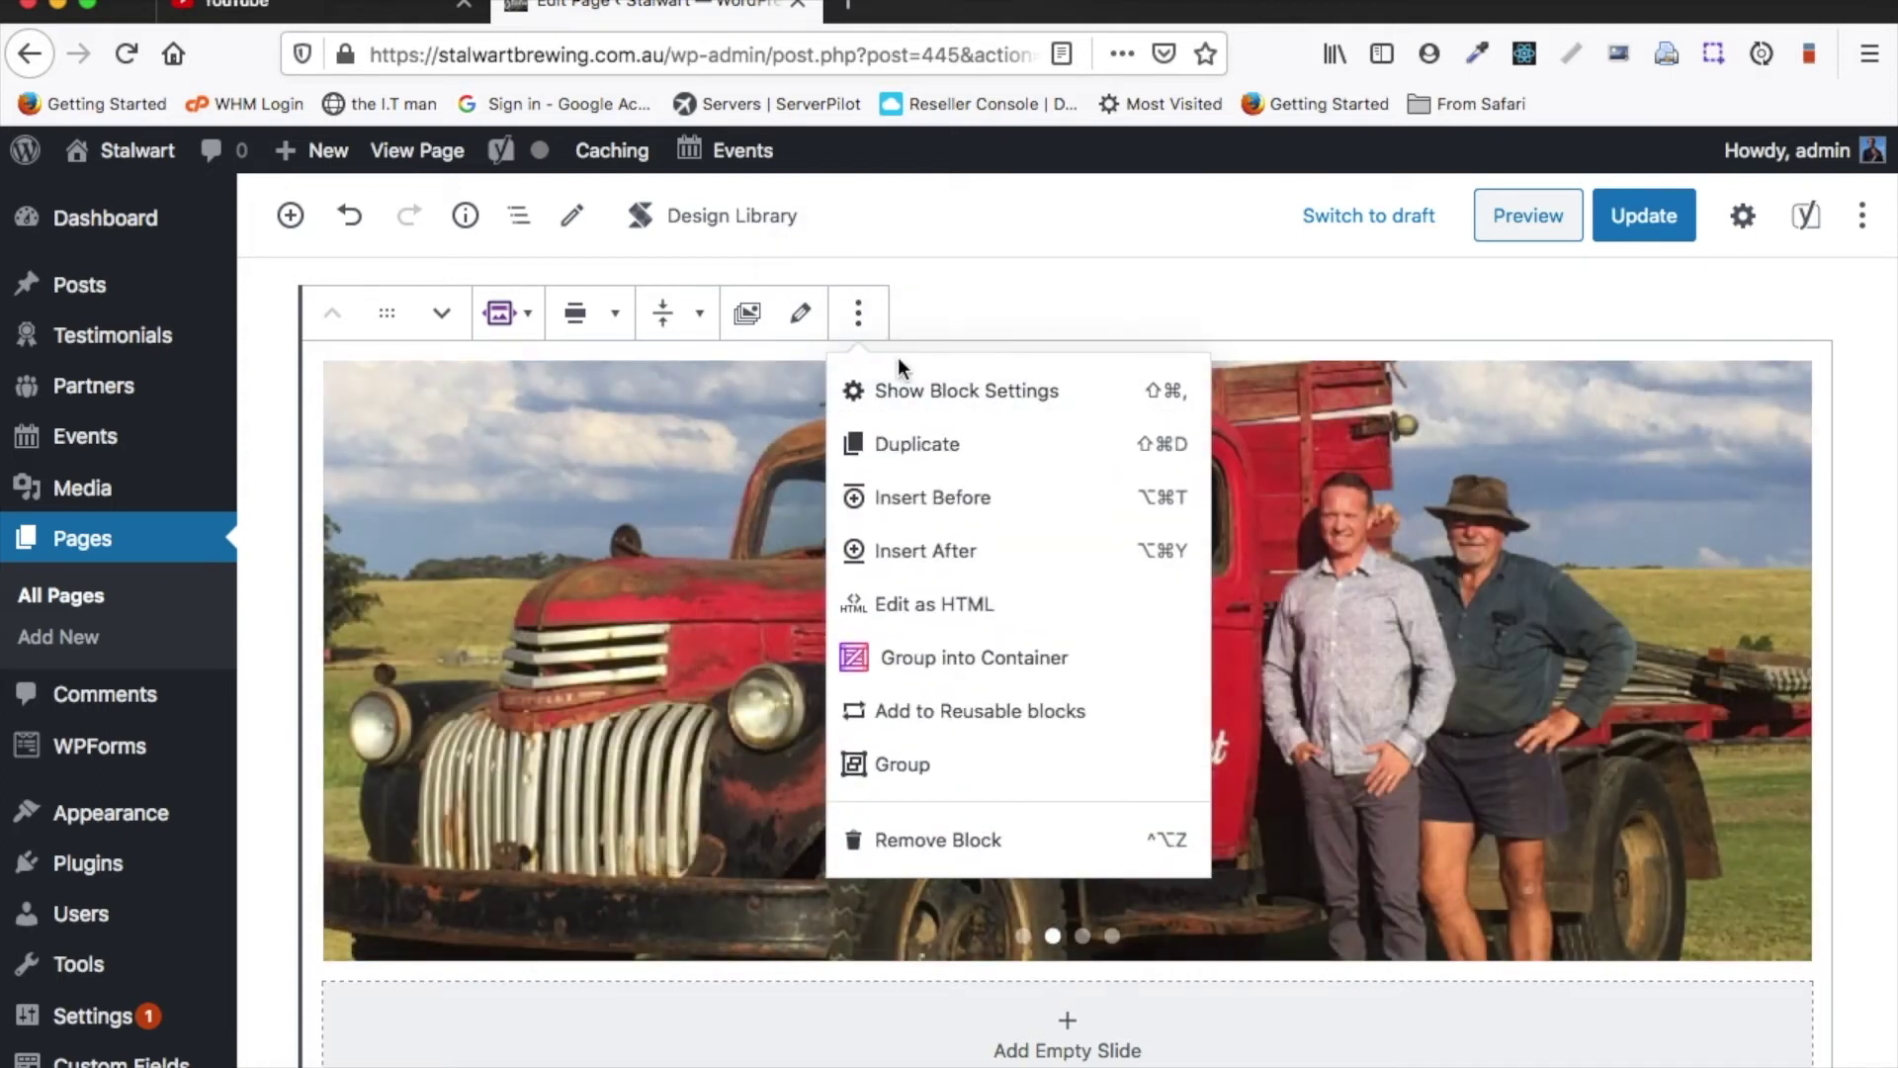
click(904, 386)
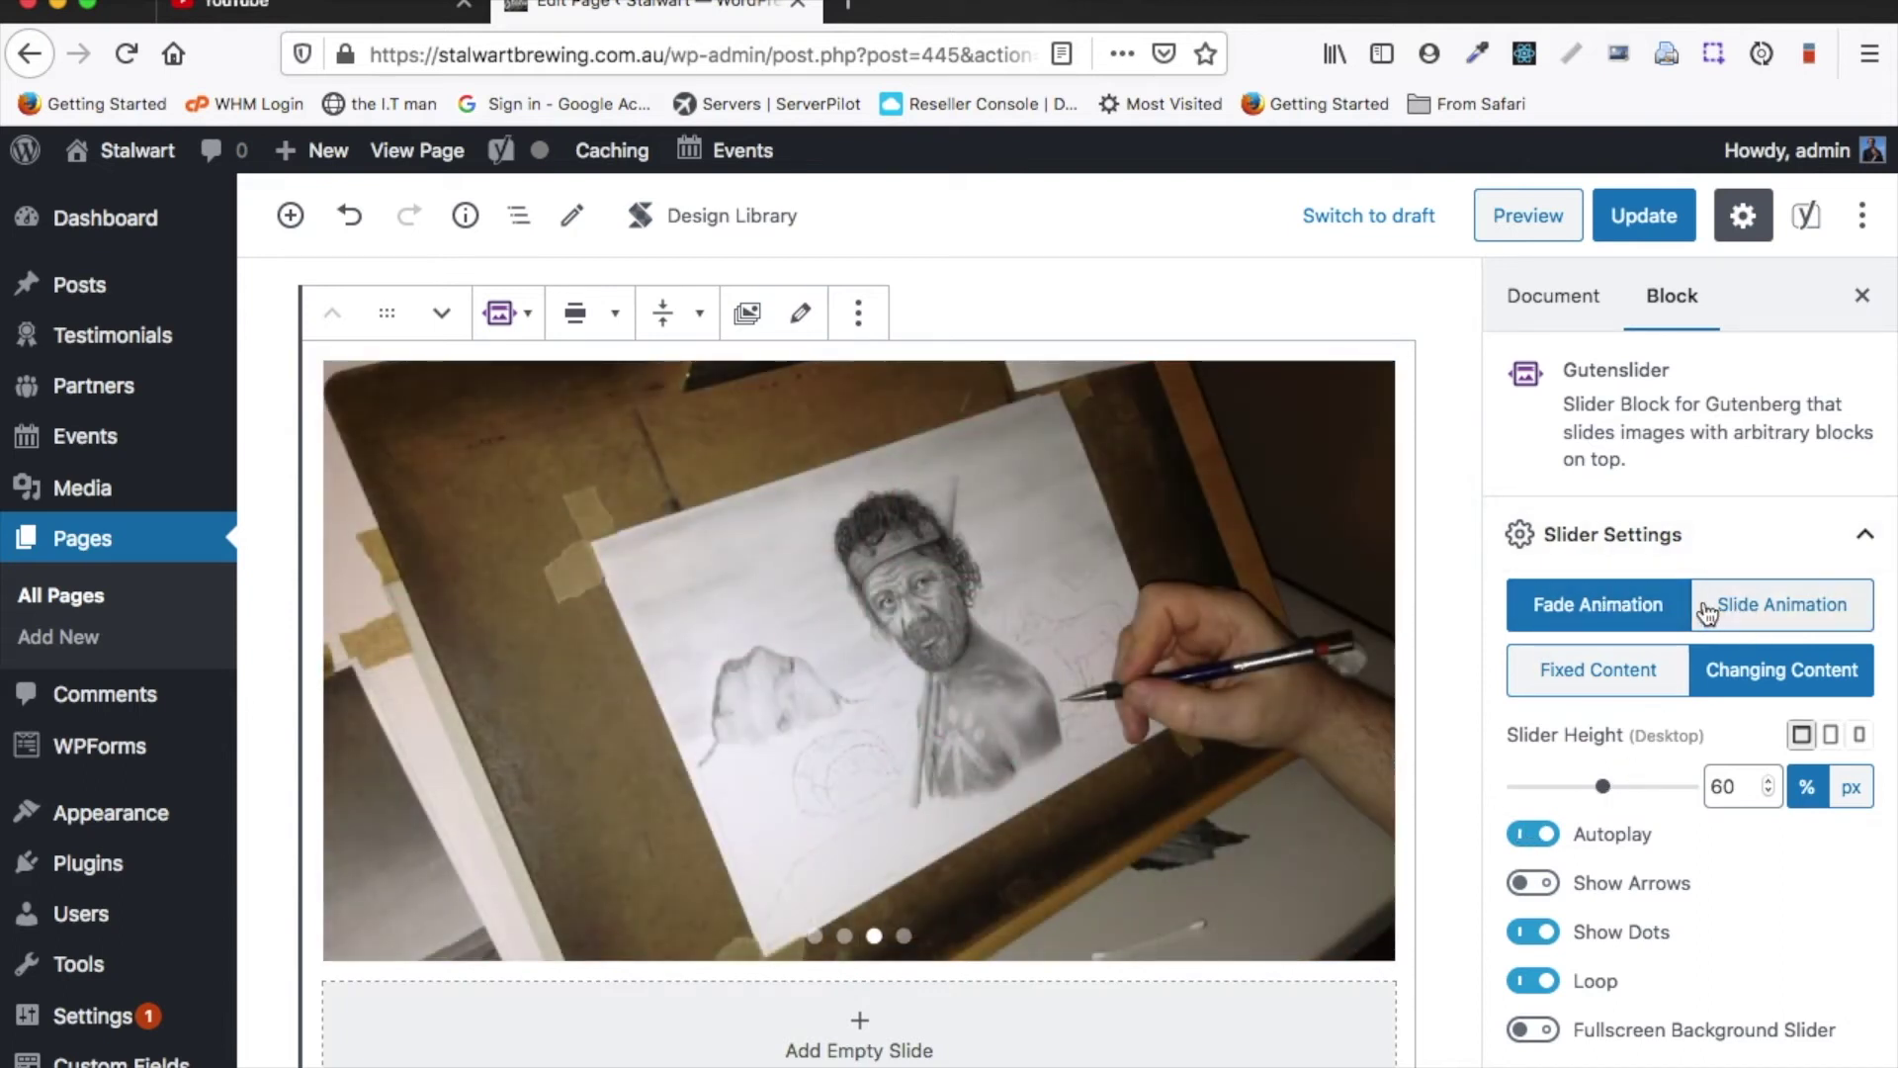
click(1721, 611)
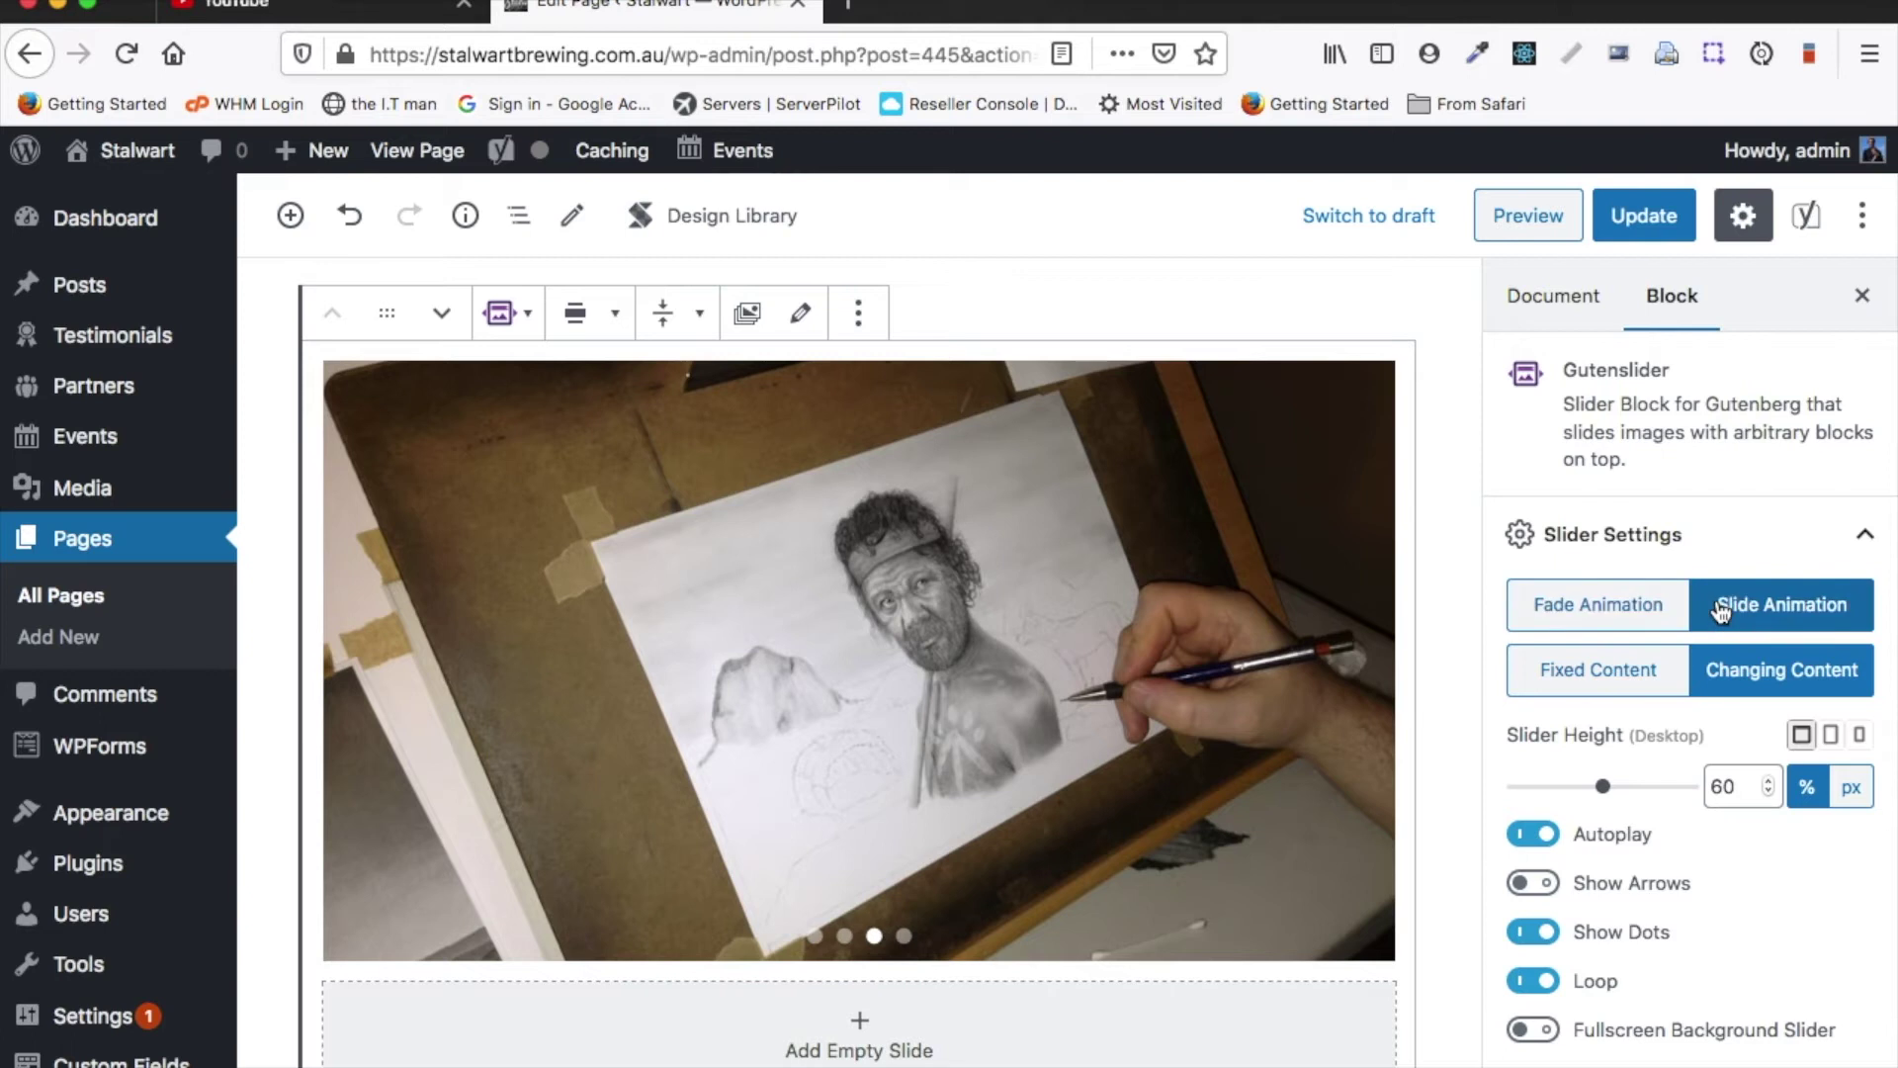
- Preview the first slide and select Fade Animation in Slider Settings
click(813, 936)
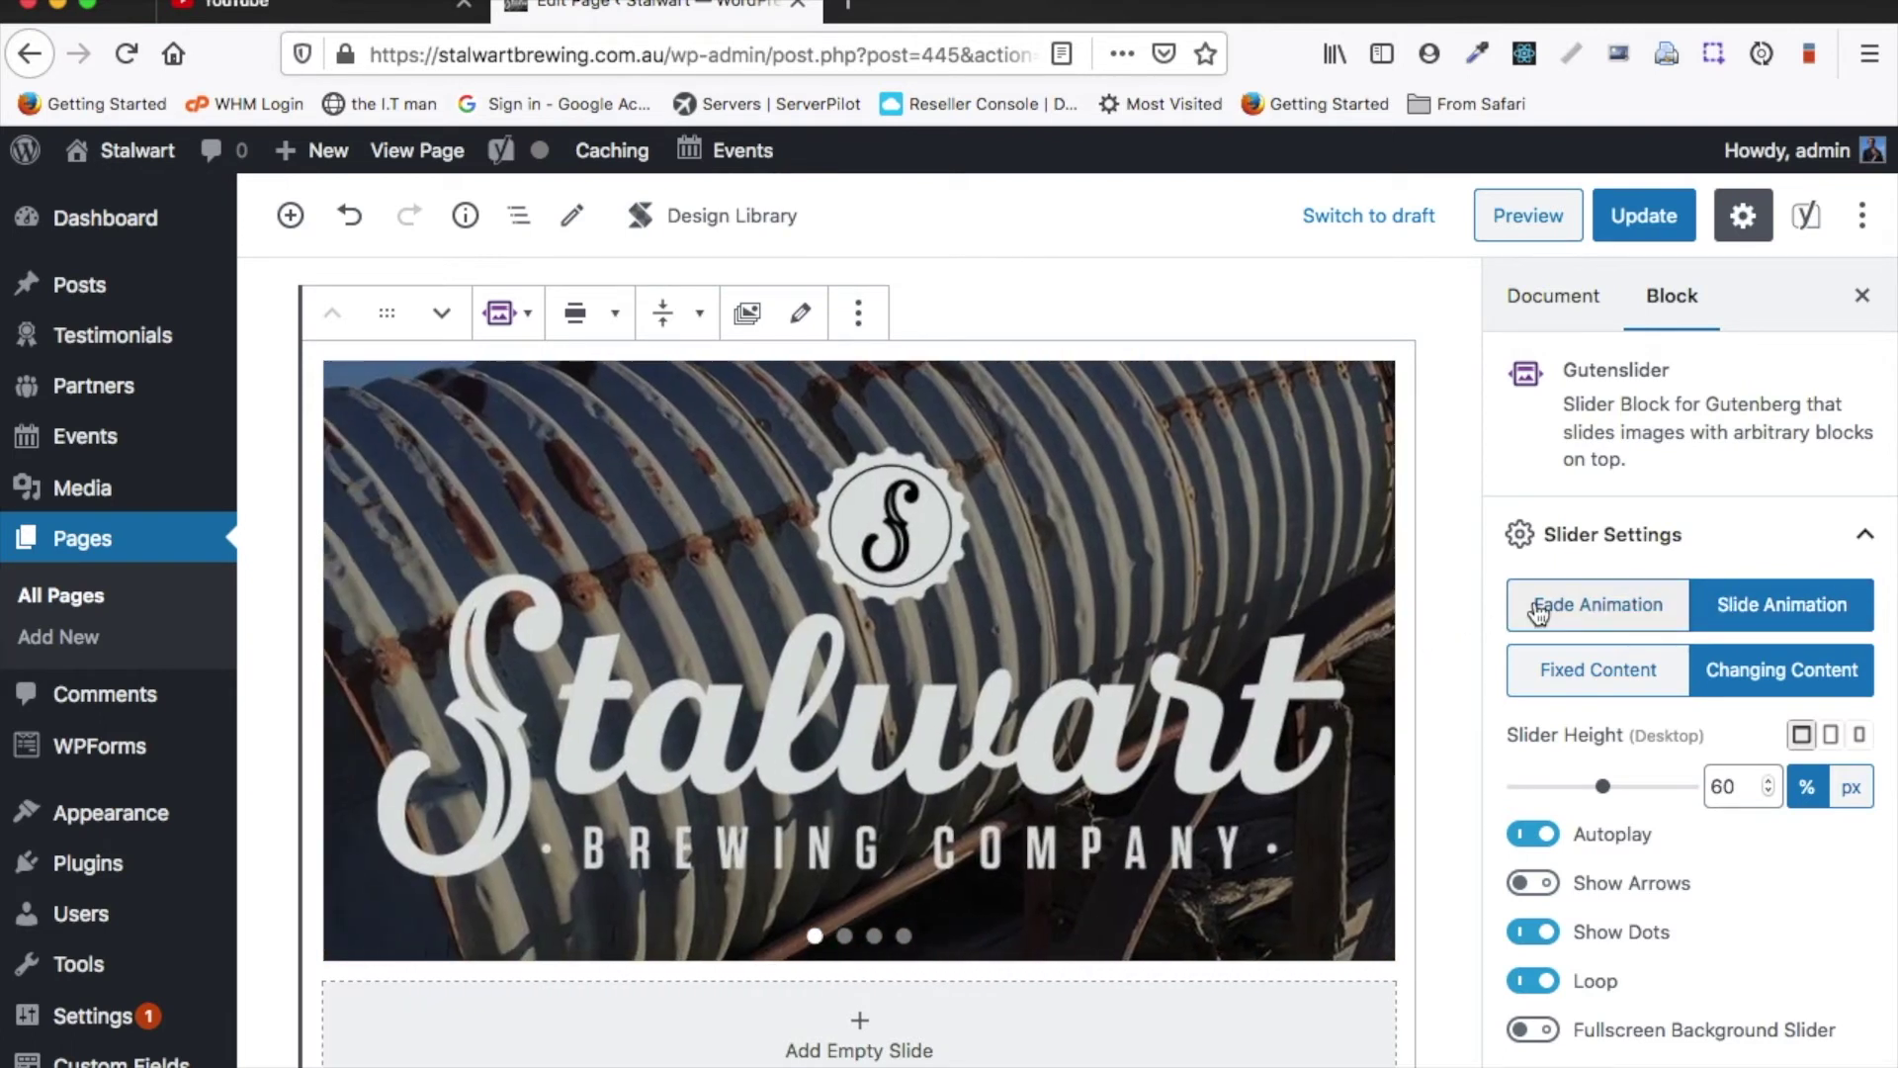
click(1538, 613)
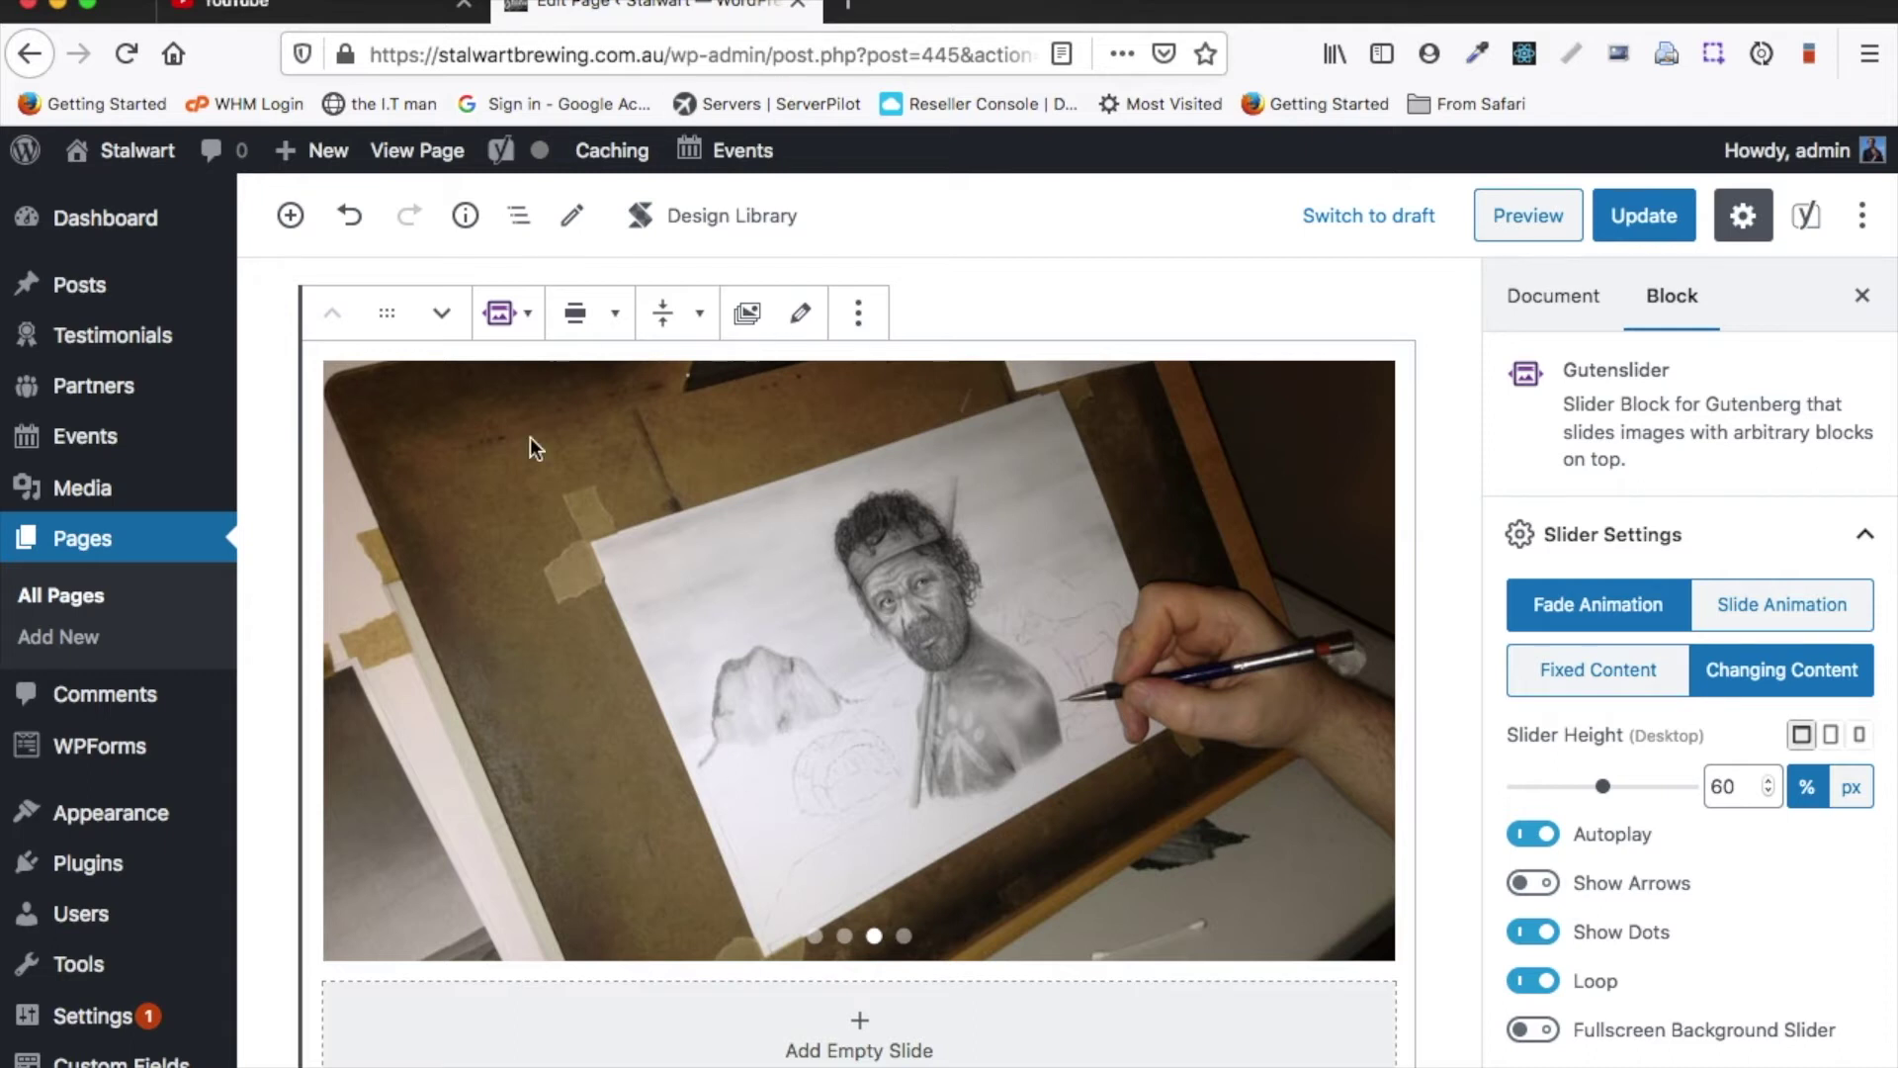
- View the live homepage in a new tab, scroll through it, then return to the Edit Page tab
click(427, 174)
click(882, 10)
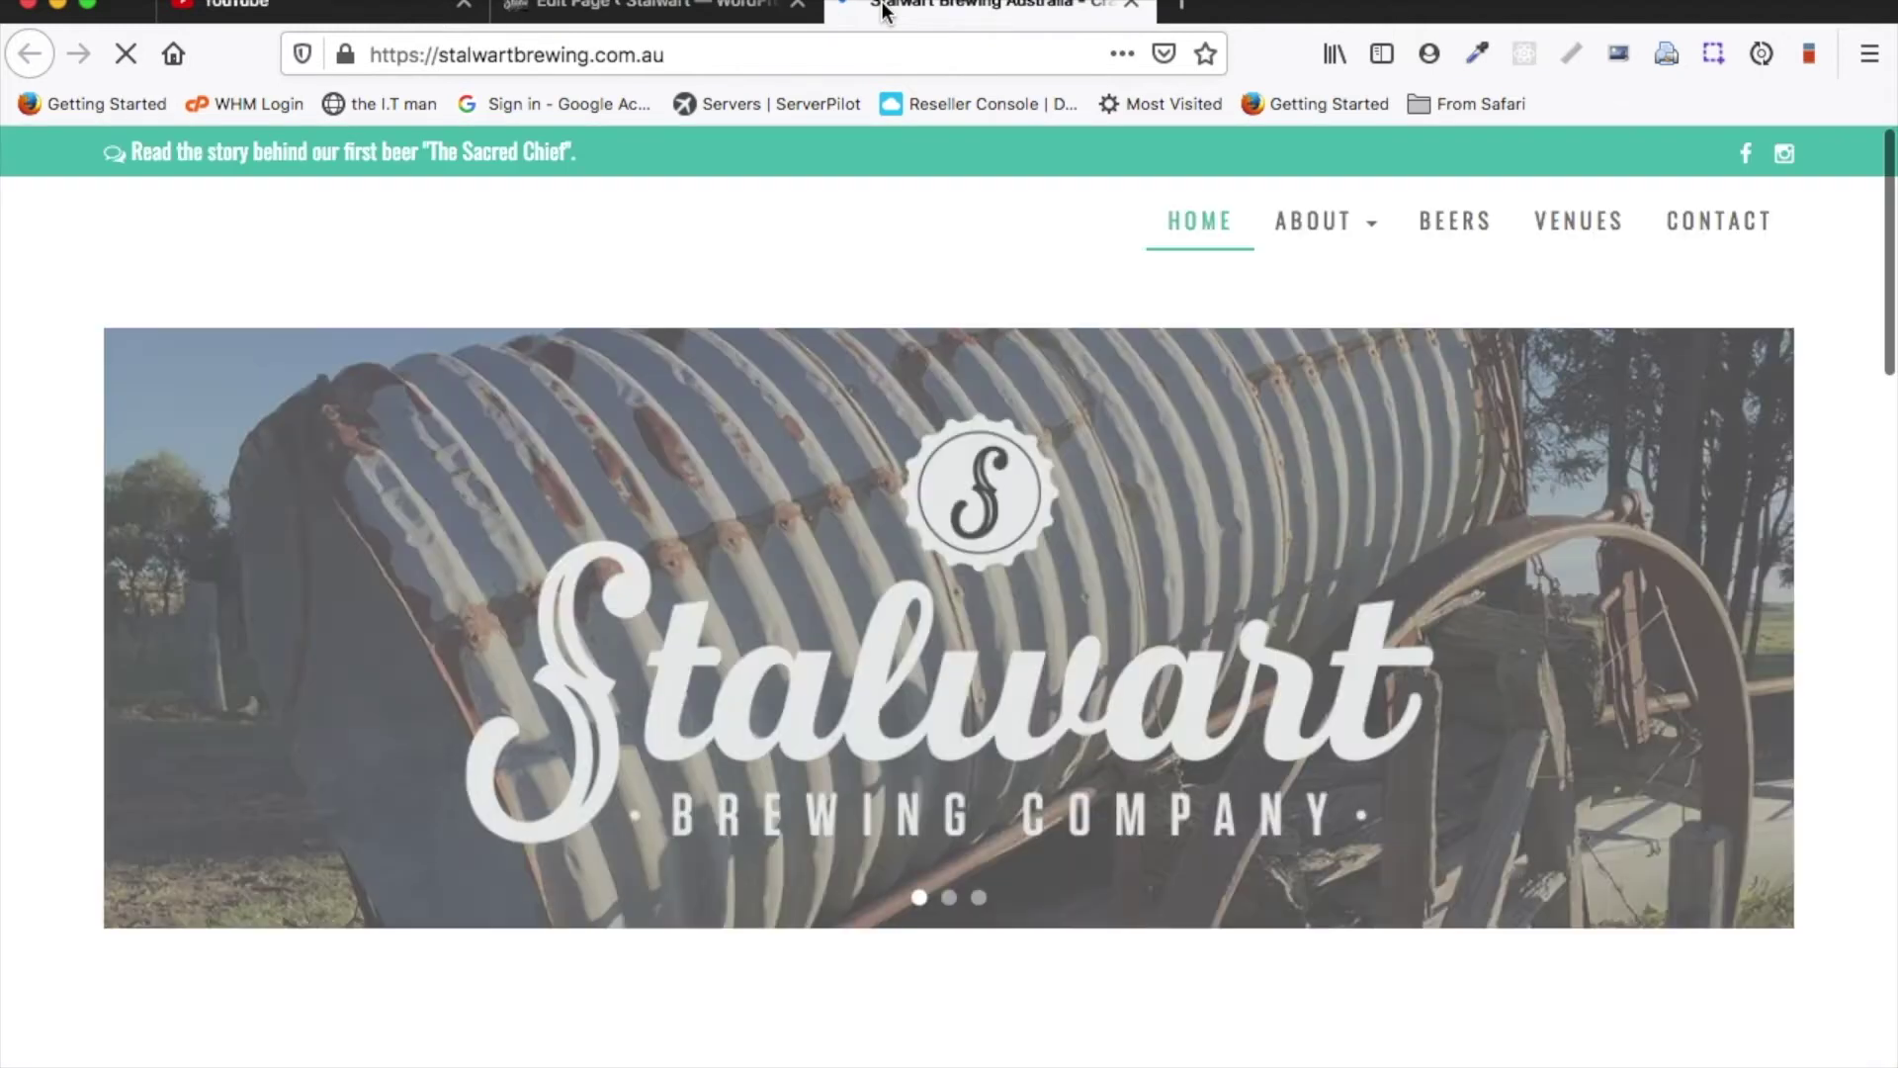
scroll(662, 622, down, 4)
scroll(663, 622, up, 3)
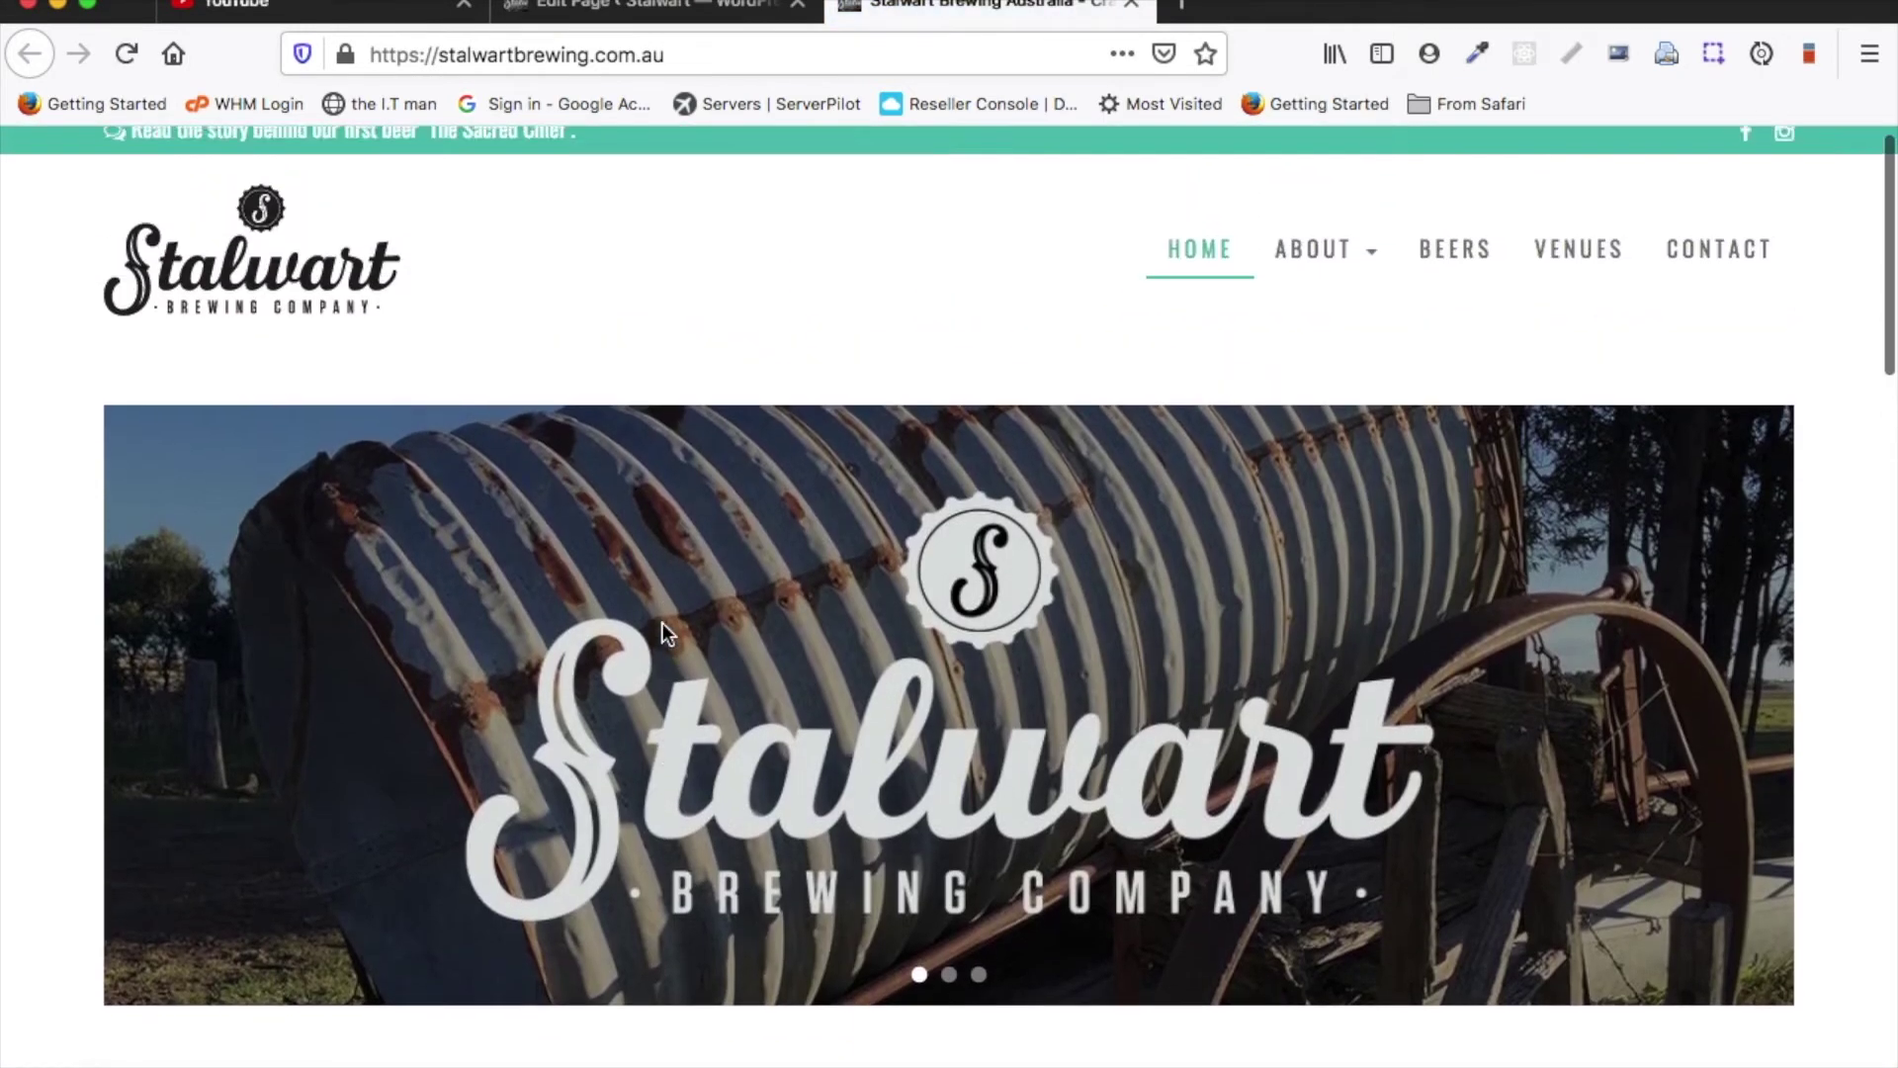
scroll(662, 623, down, 5)
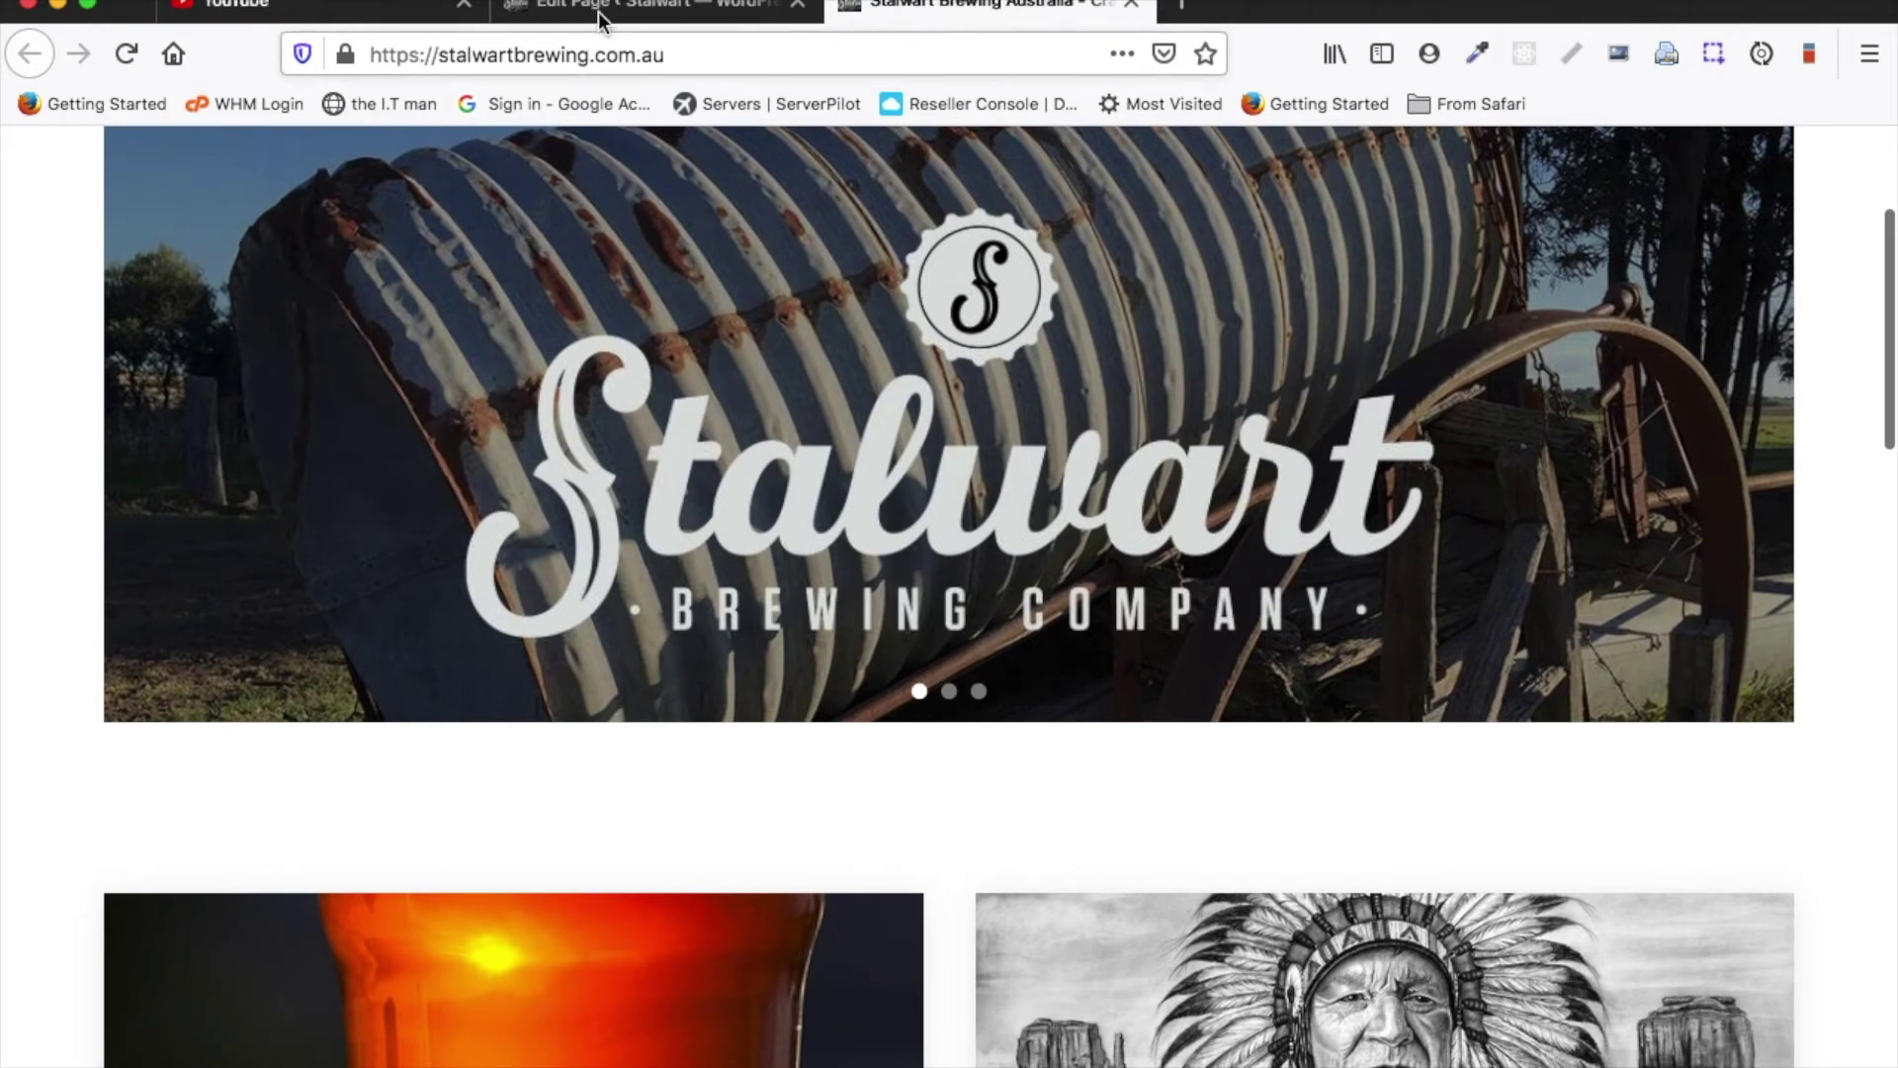
click(642, 7)
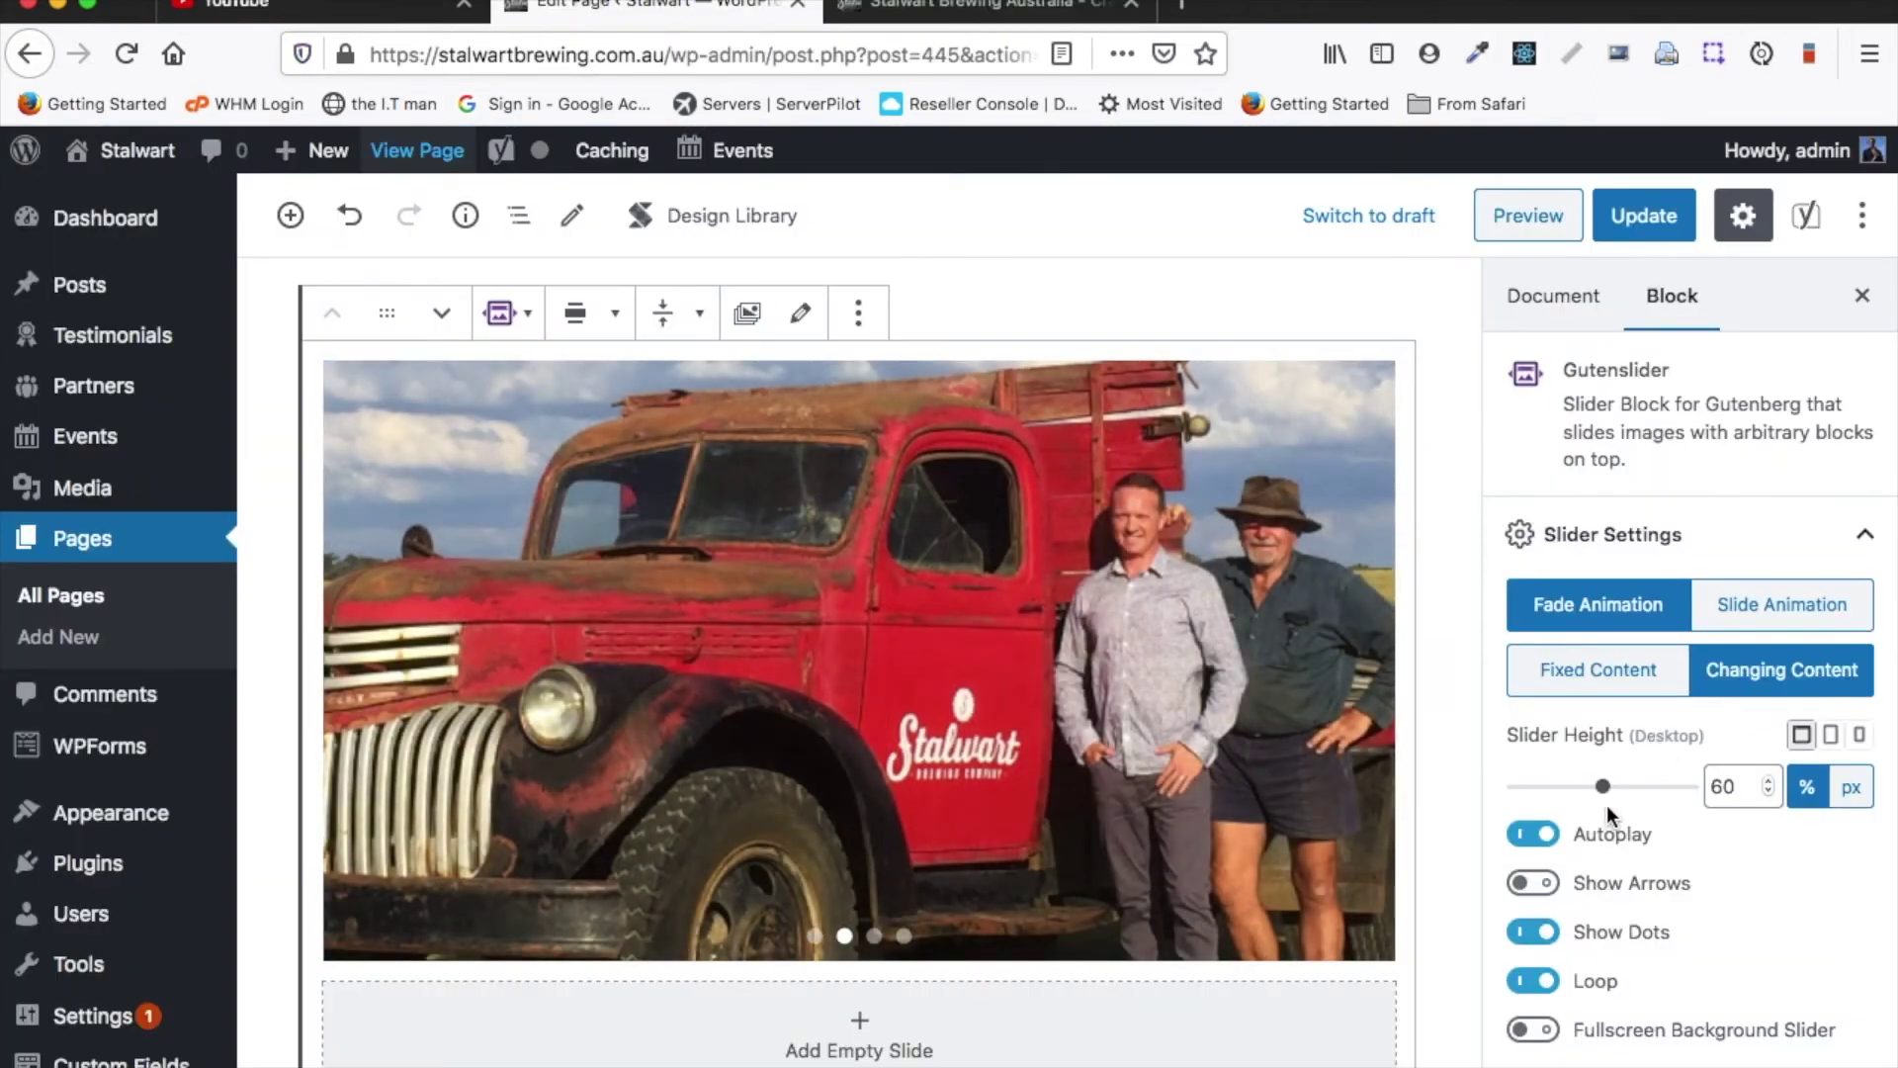
mouse_move(1604, 787)
mouse_down()
mouse_move(1641, 799)
mouse_move(1605, 796)
mouse_up()
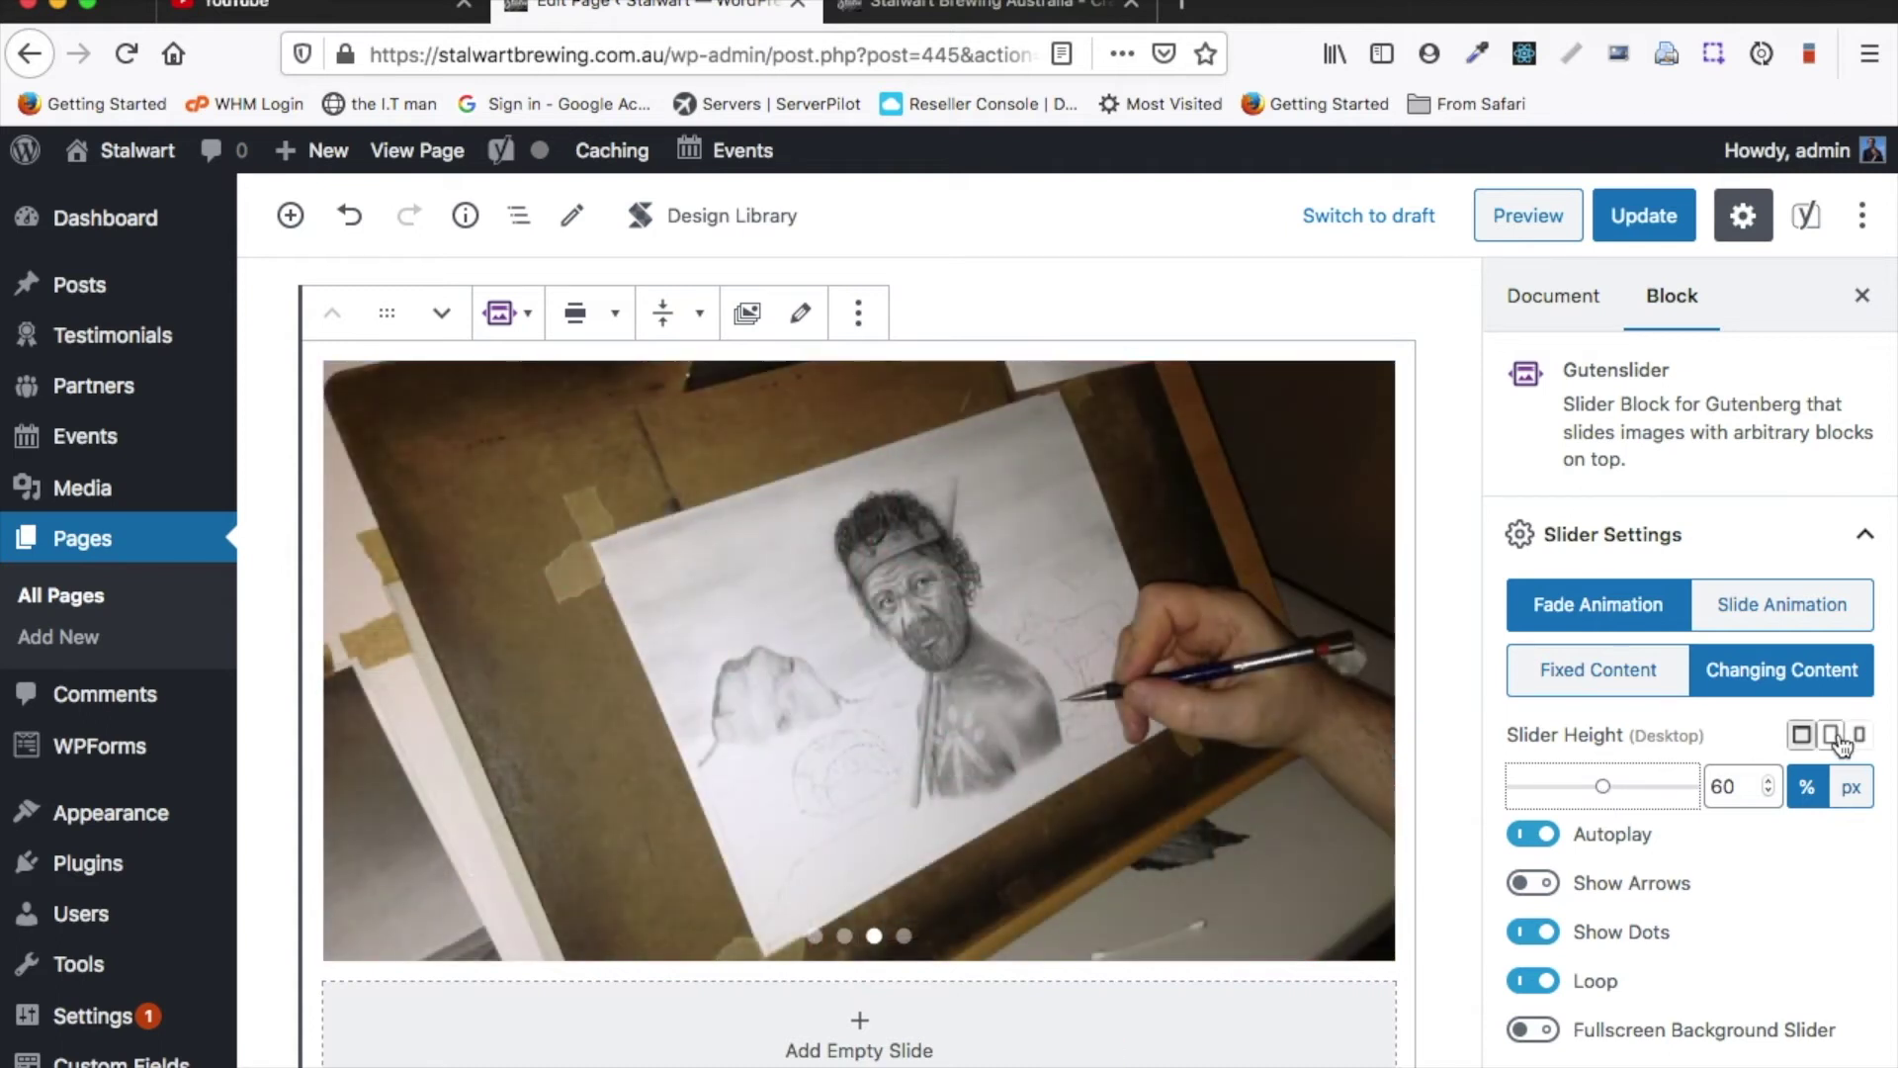
click(1837, 738)
click(1857, 738)
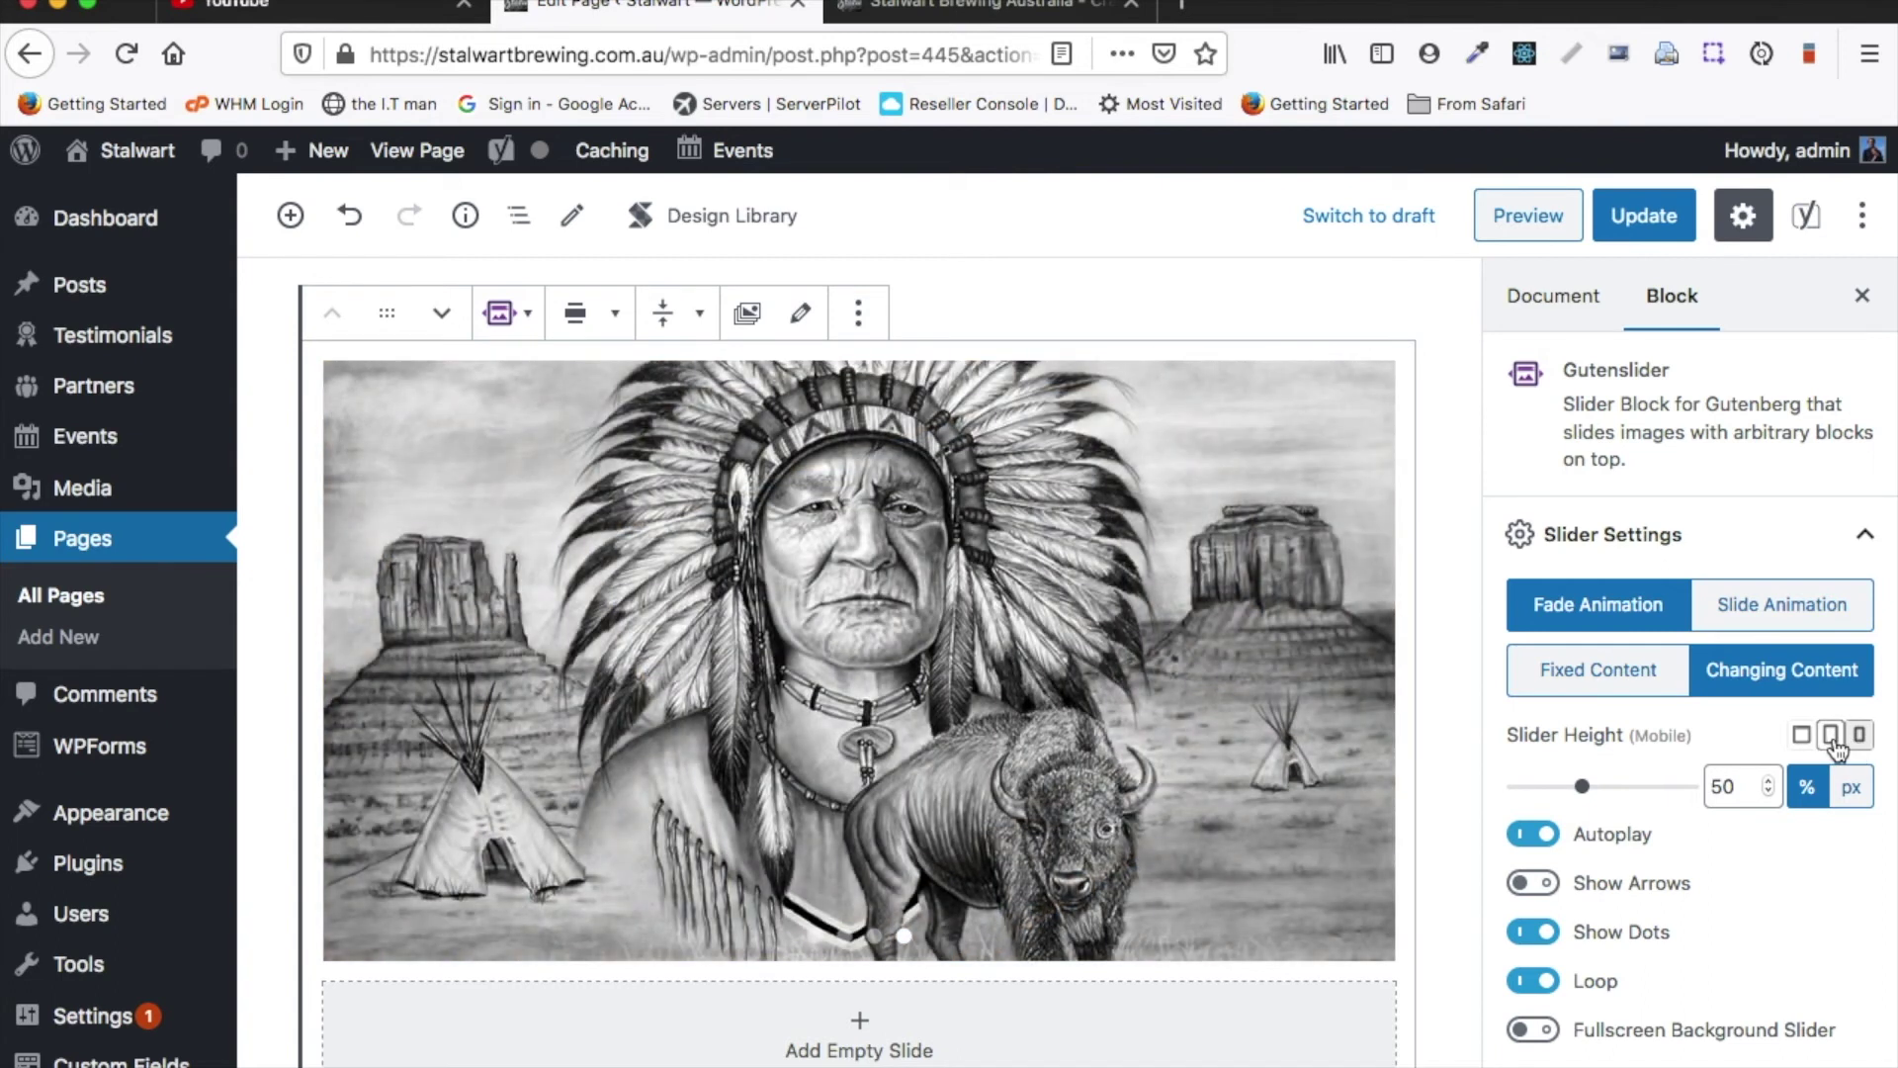
click(1831, 736)
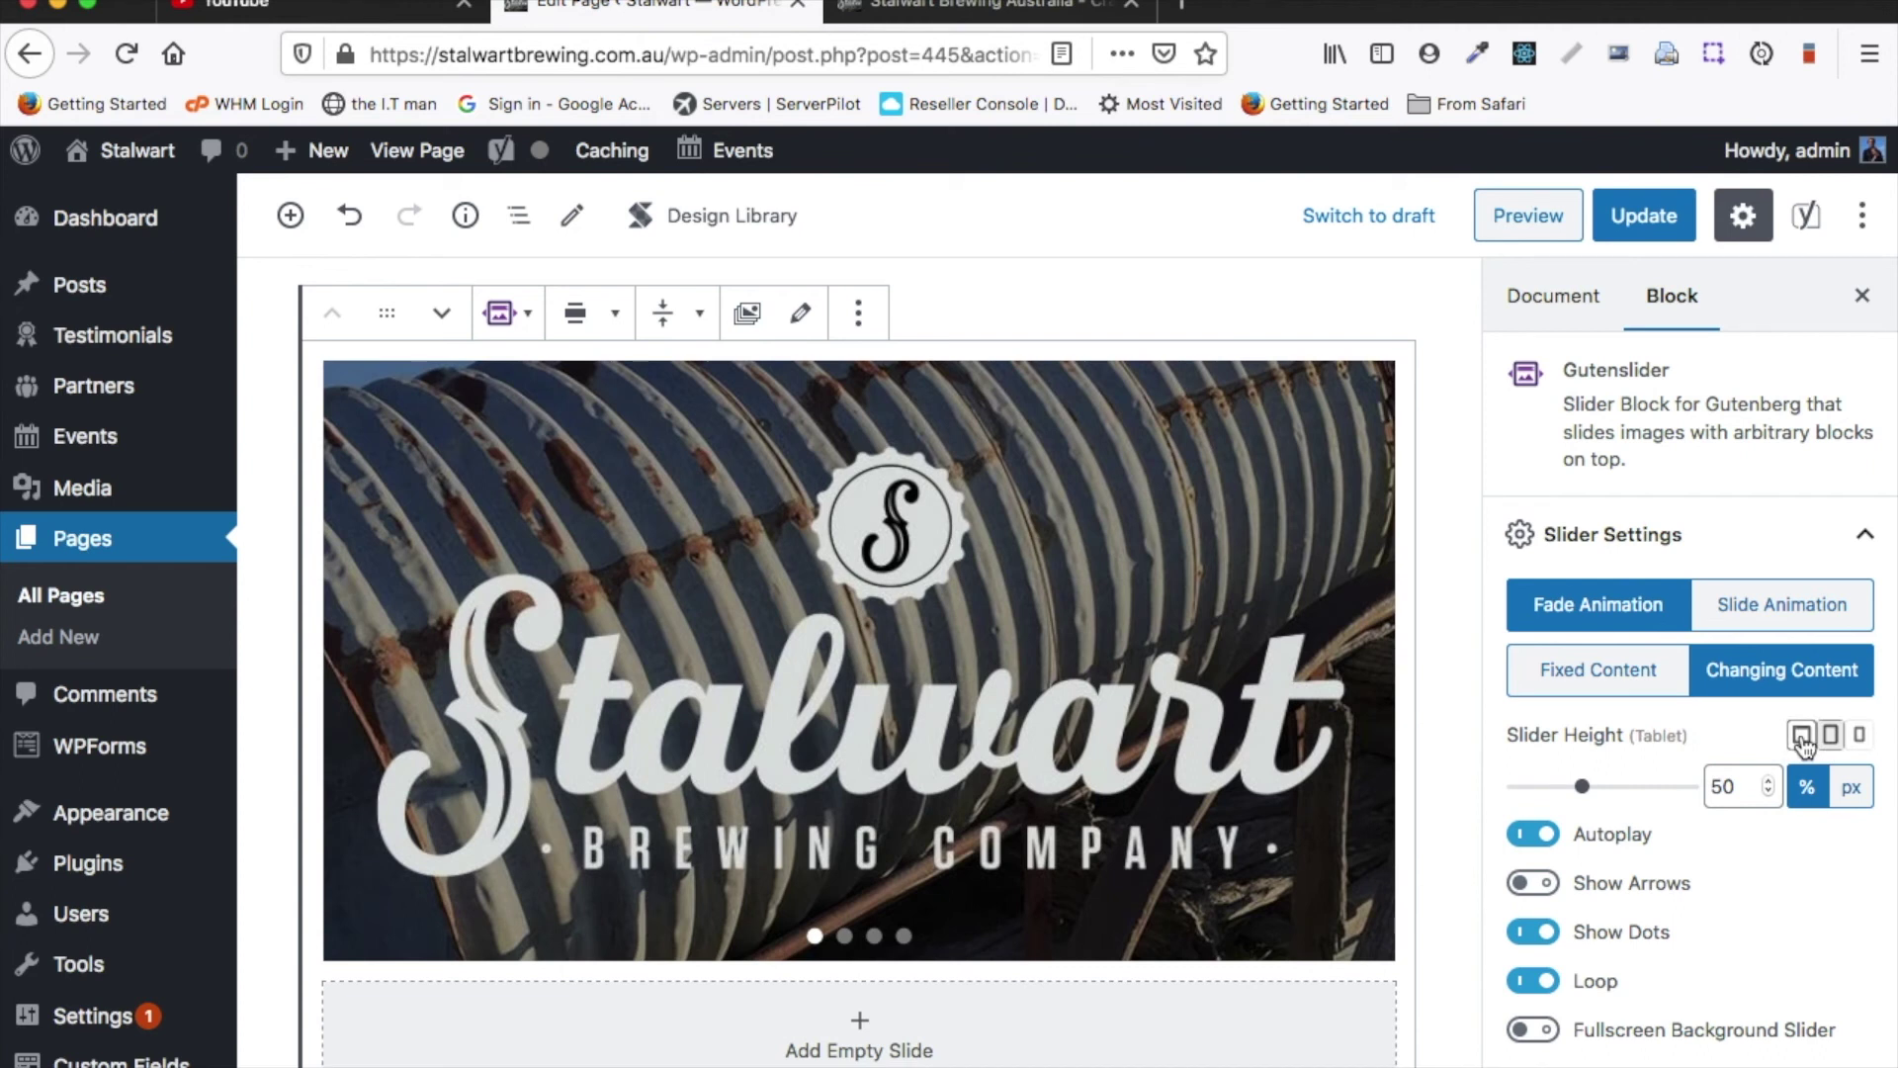
click(1801, 736)
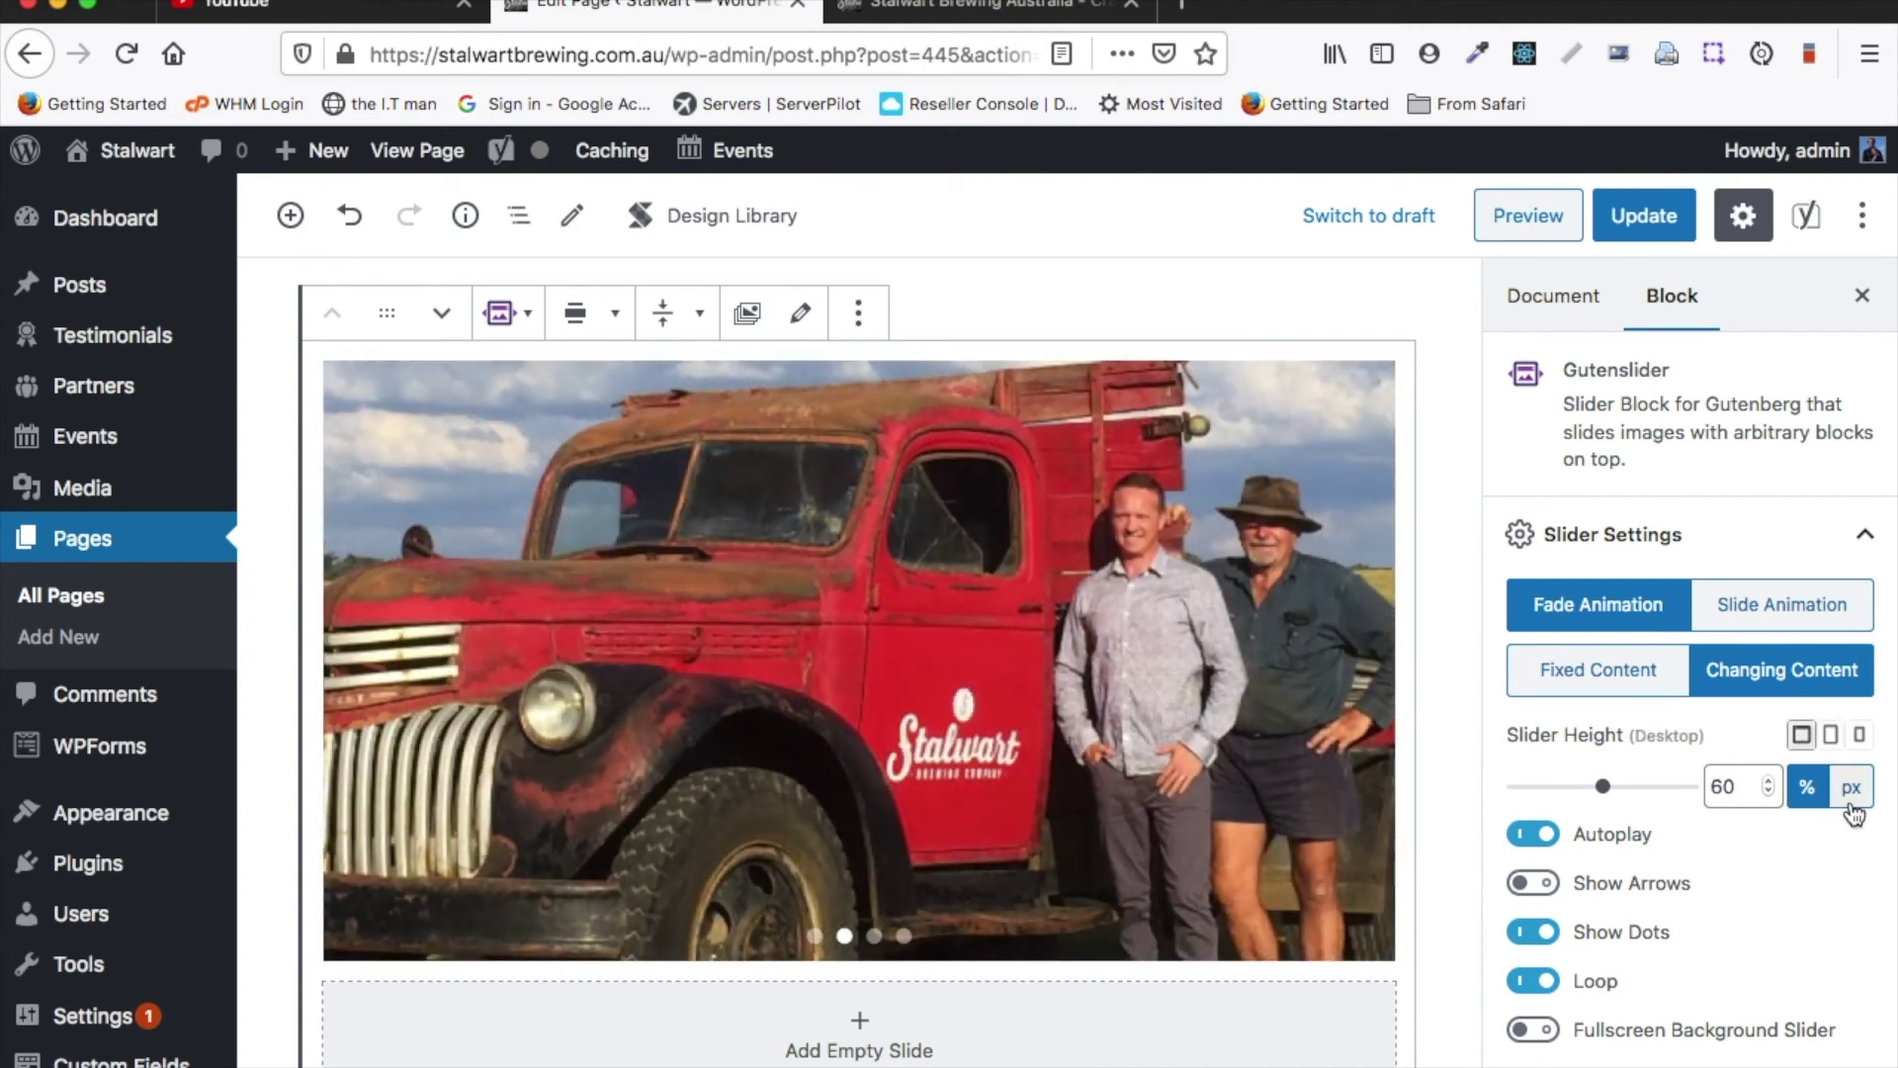
click(1852, 802)
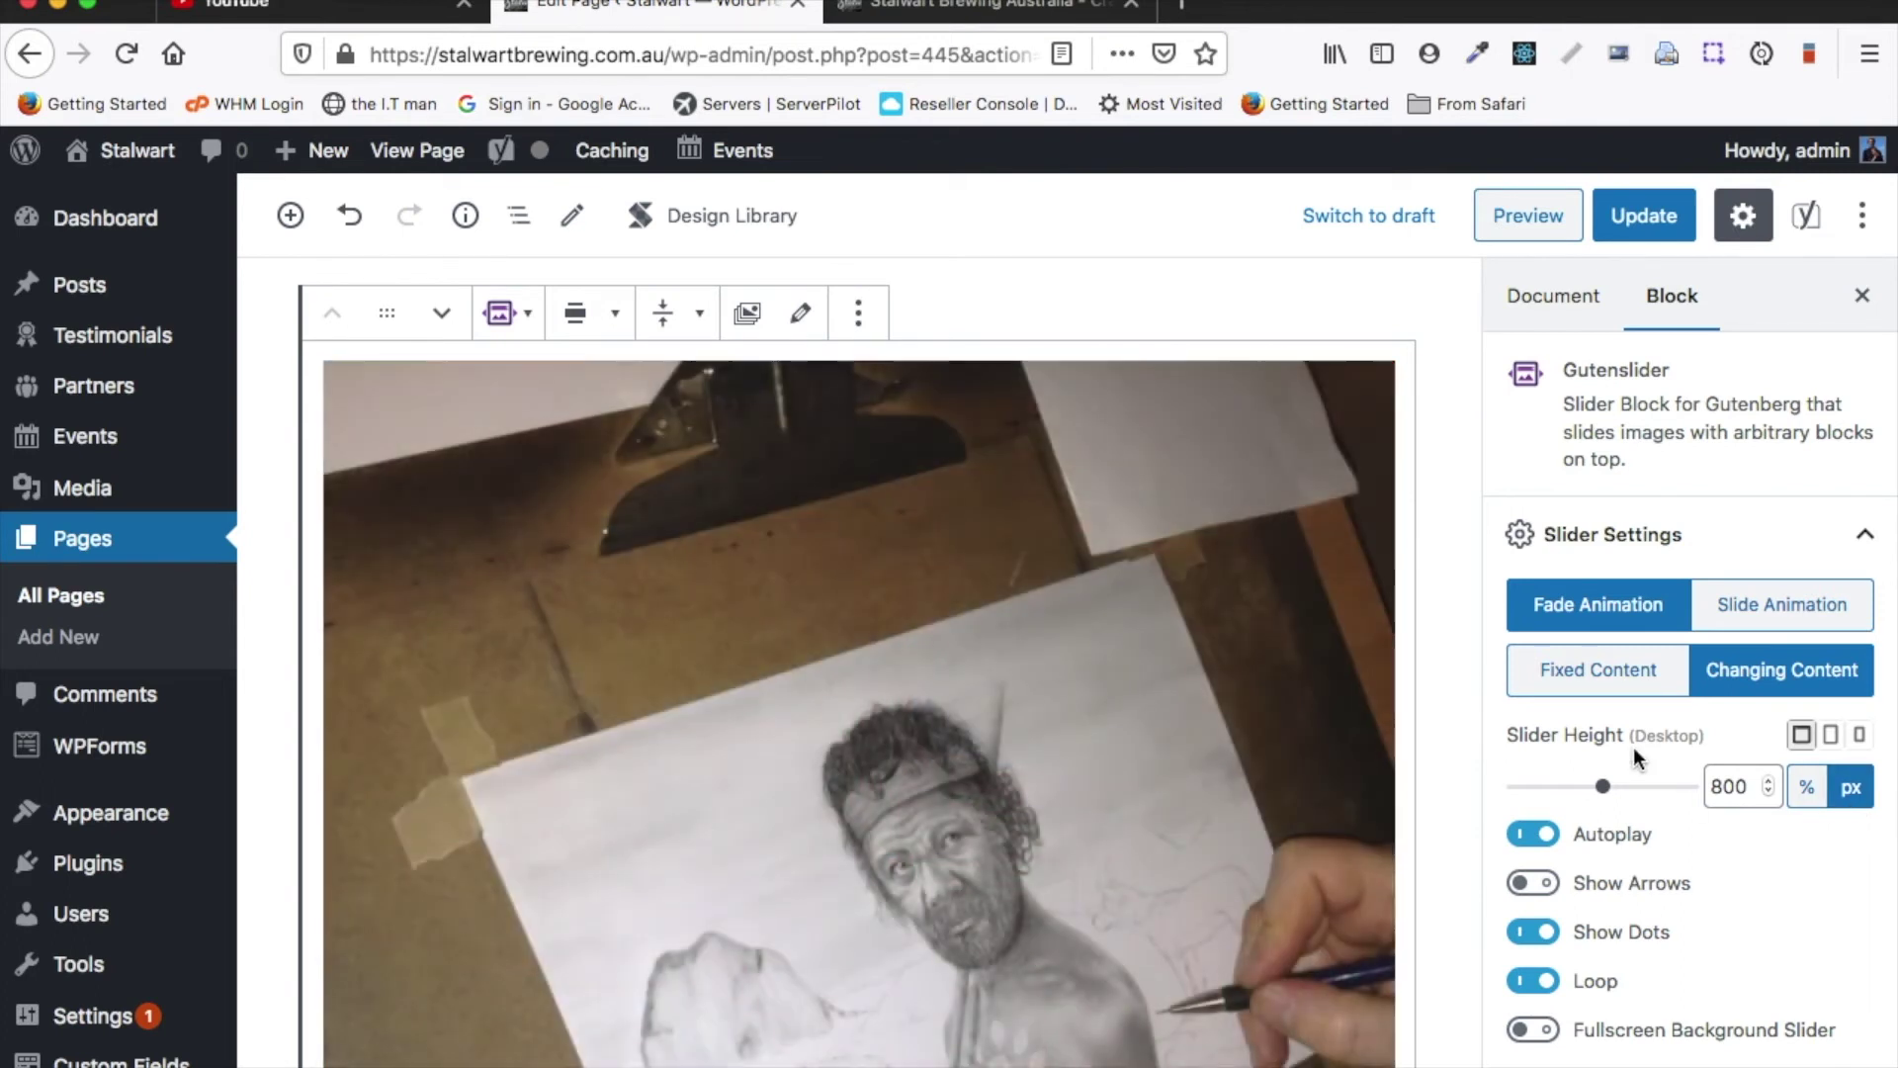
click(1807, 786)
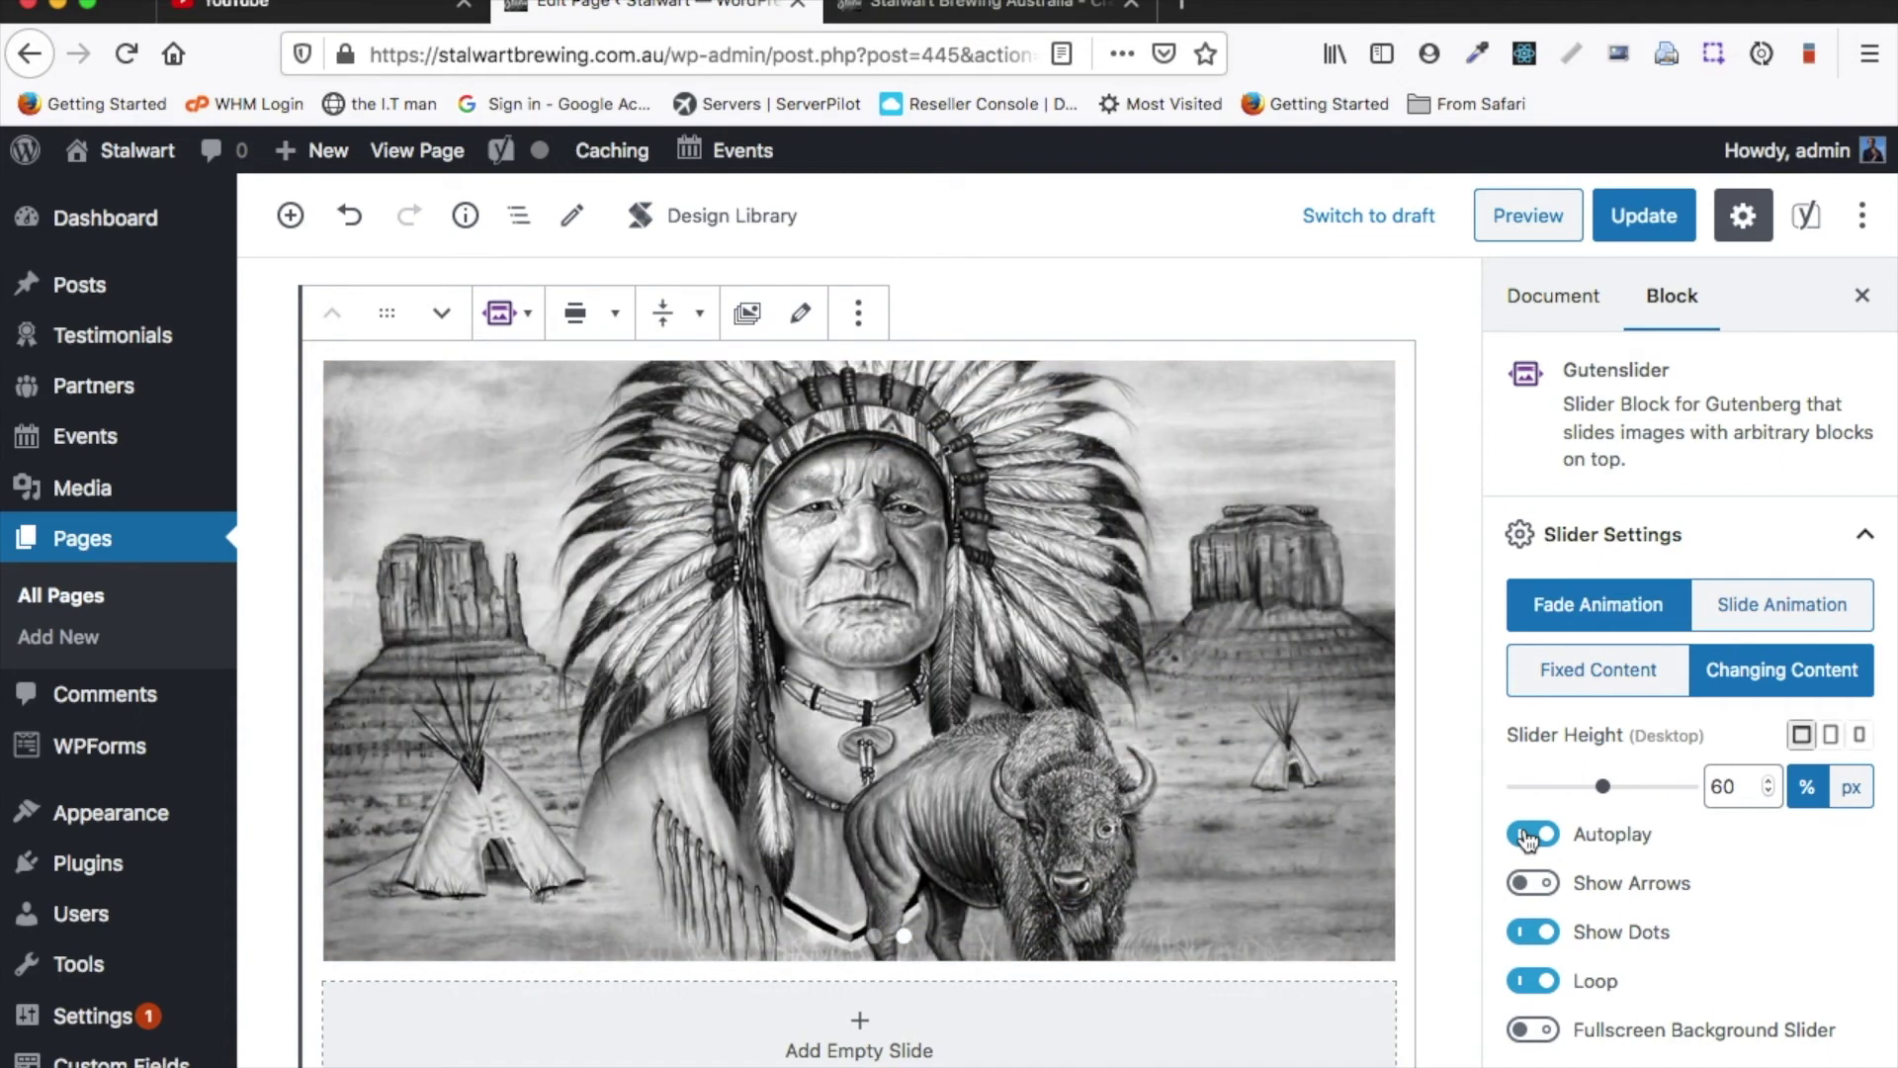
click(1529, 836)
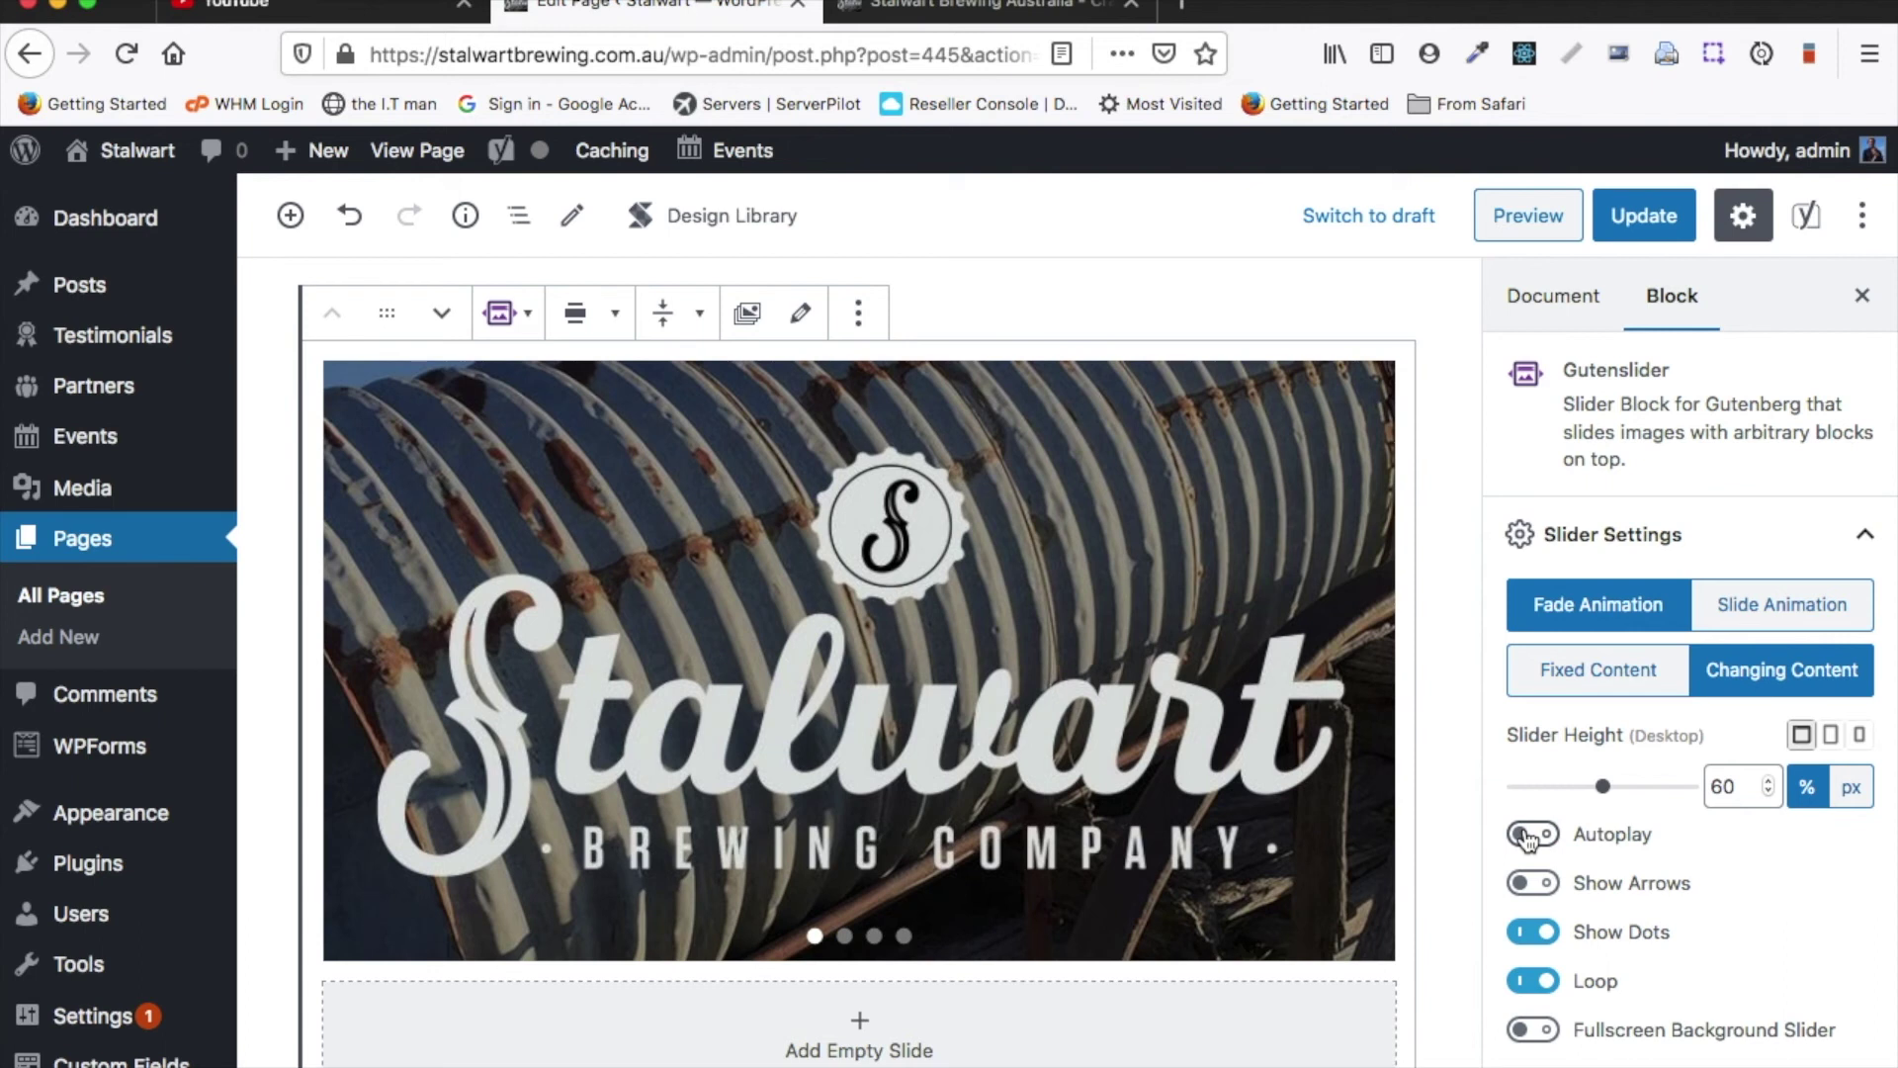
click(1529, 836)
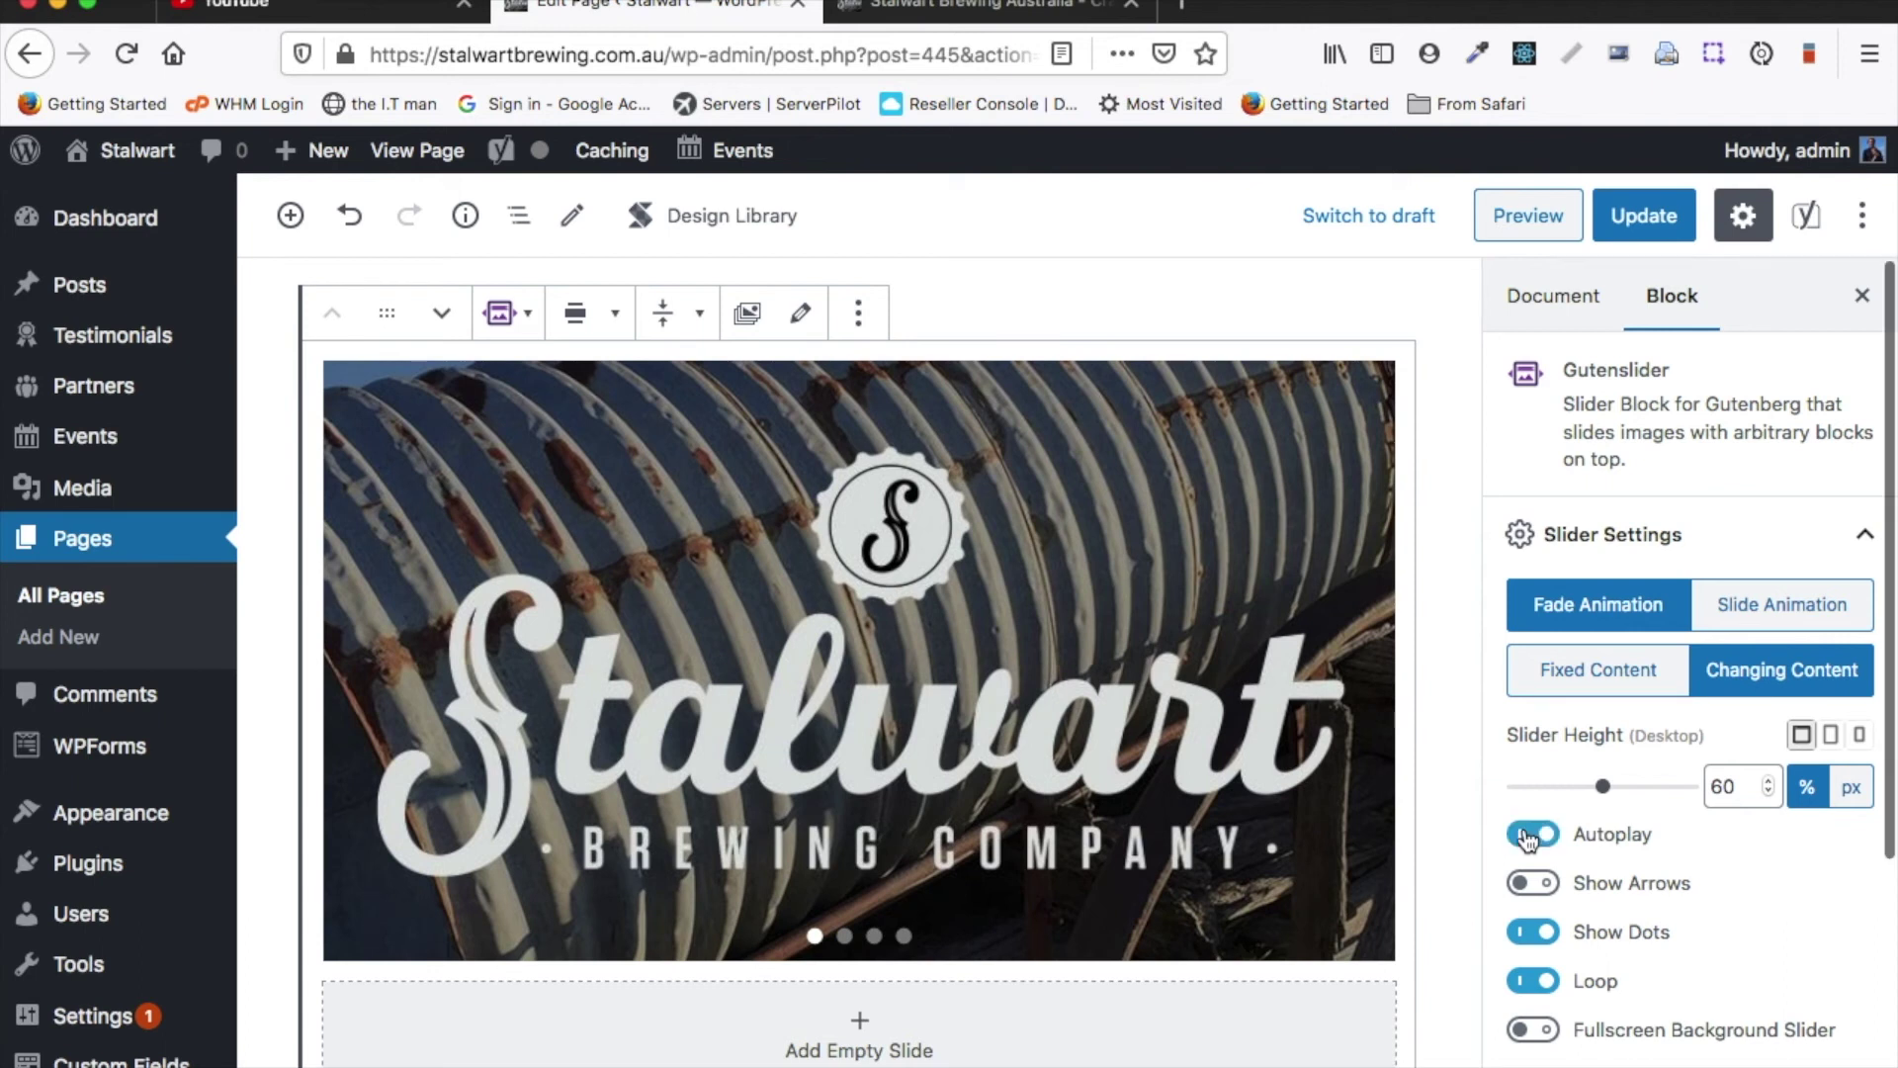
click(1530, 885)
click(1542, 883)
click(1542, 934)
click(1542, 934)
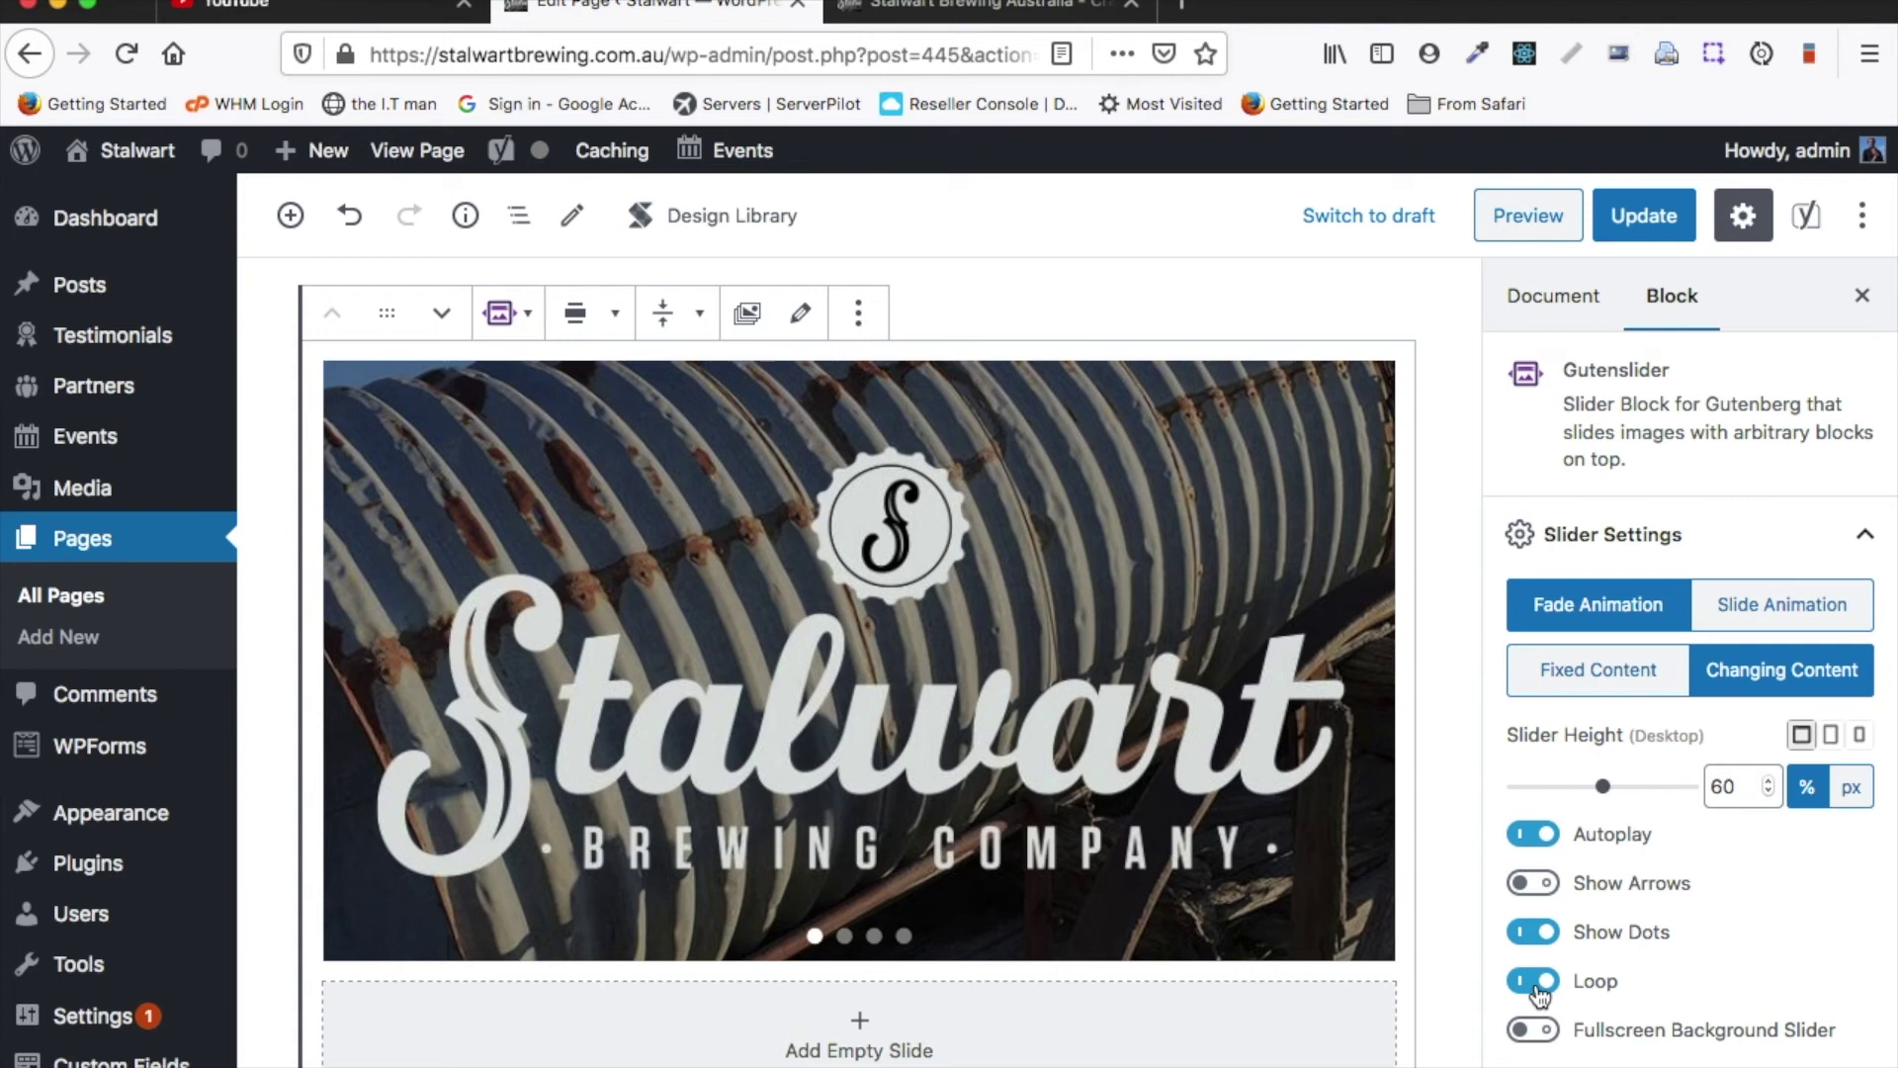
- Expand Autoplay Settings and Dot Settings to review the pause and dot size options
scroll(1539, 993, down, 5)
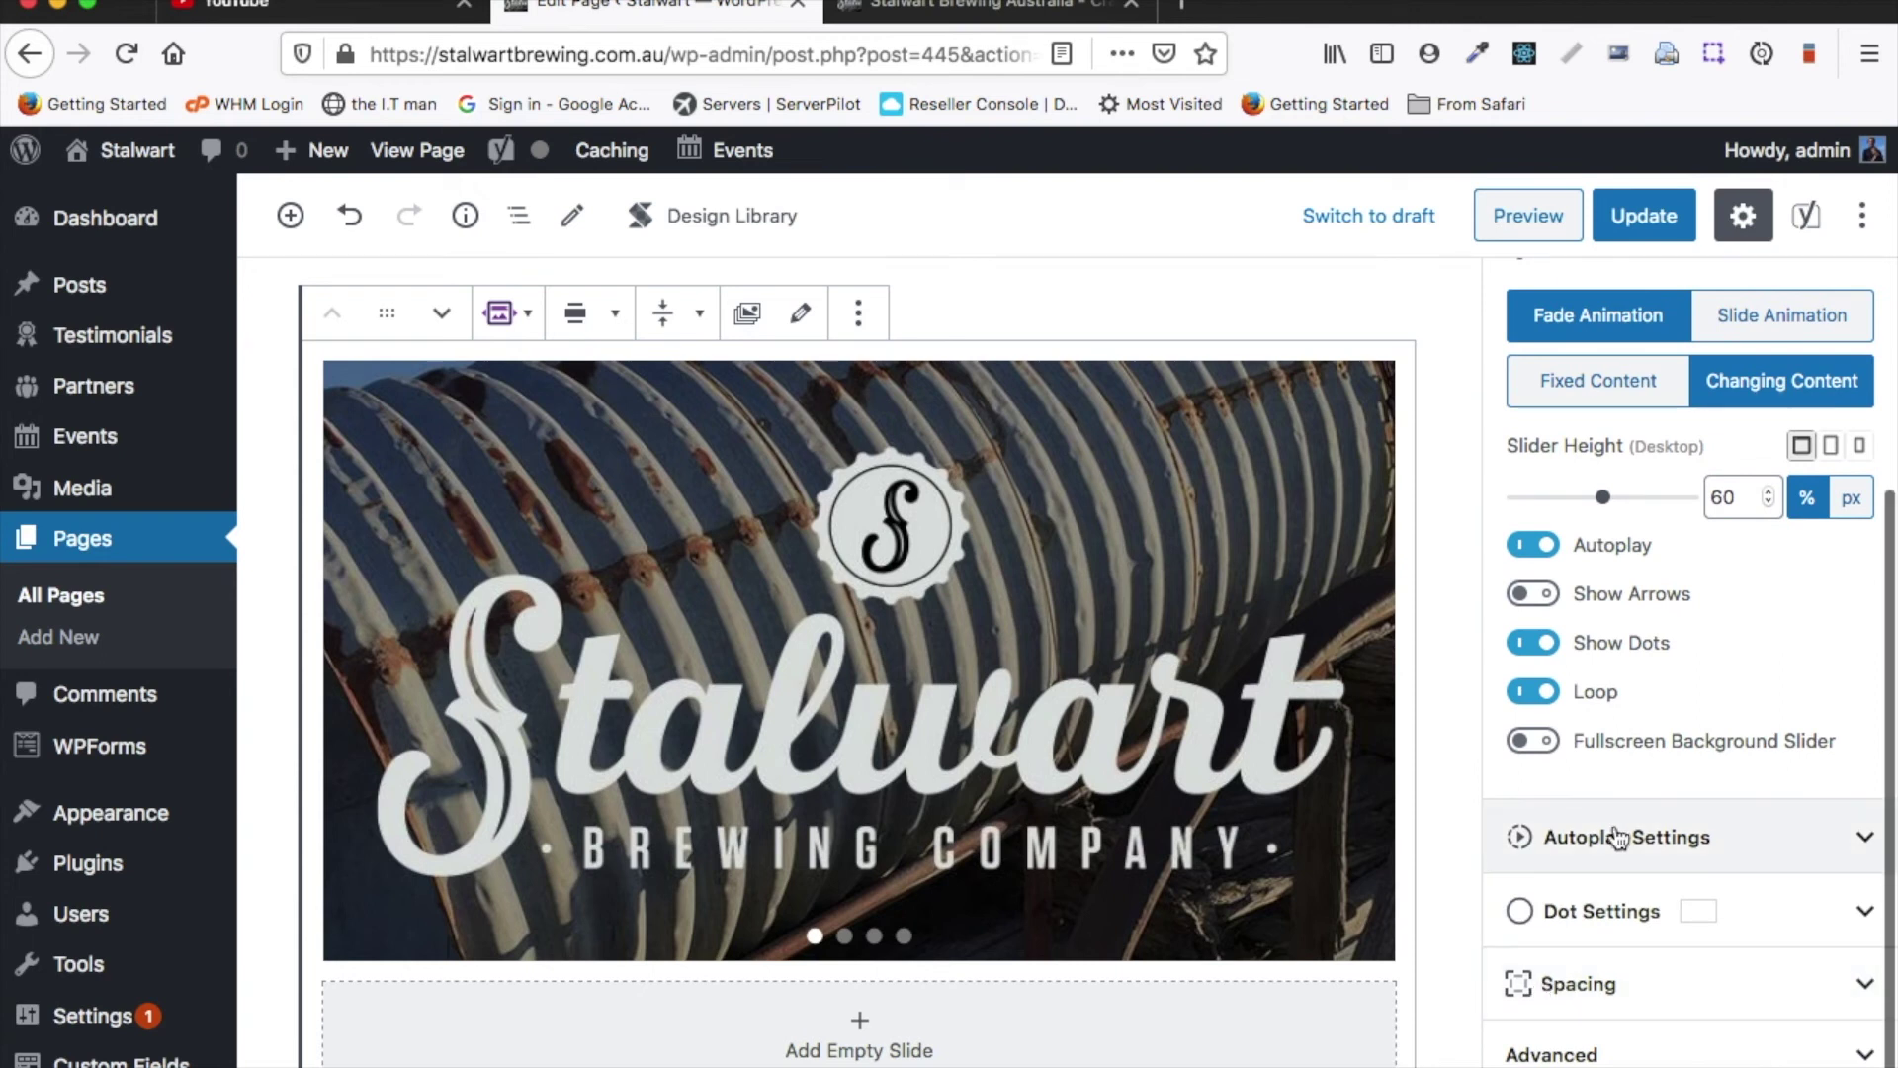
click(1614, 837)
scroll(1615, 834, down, 3)
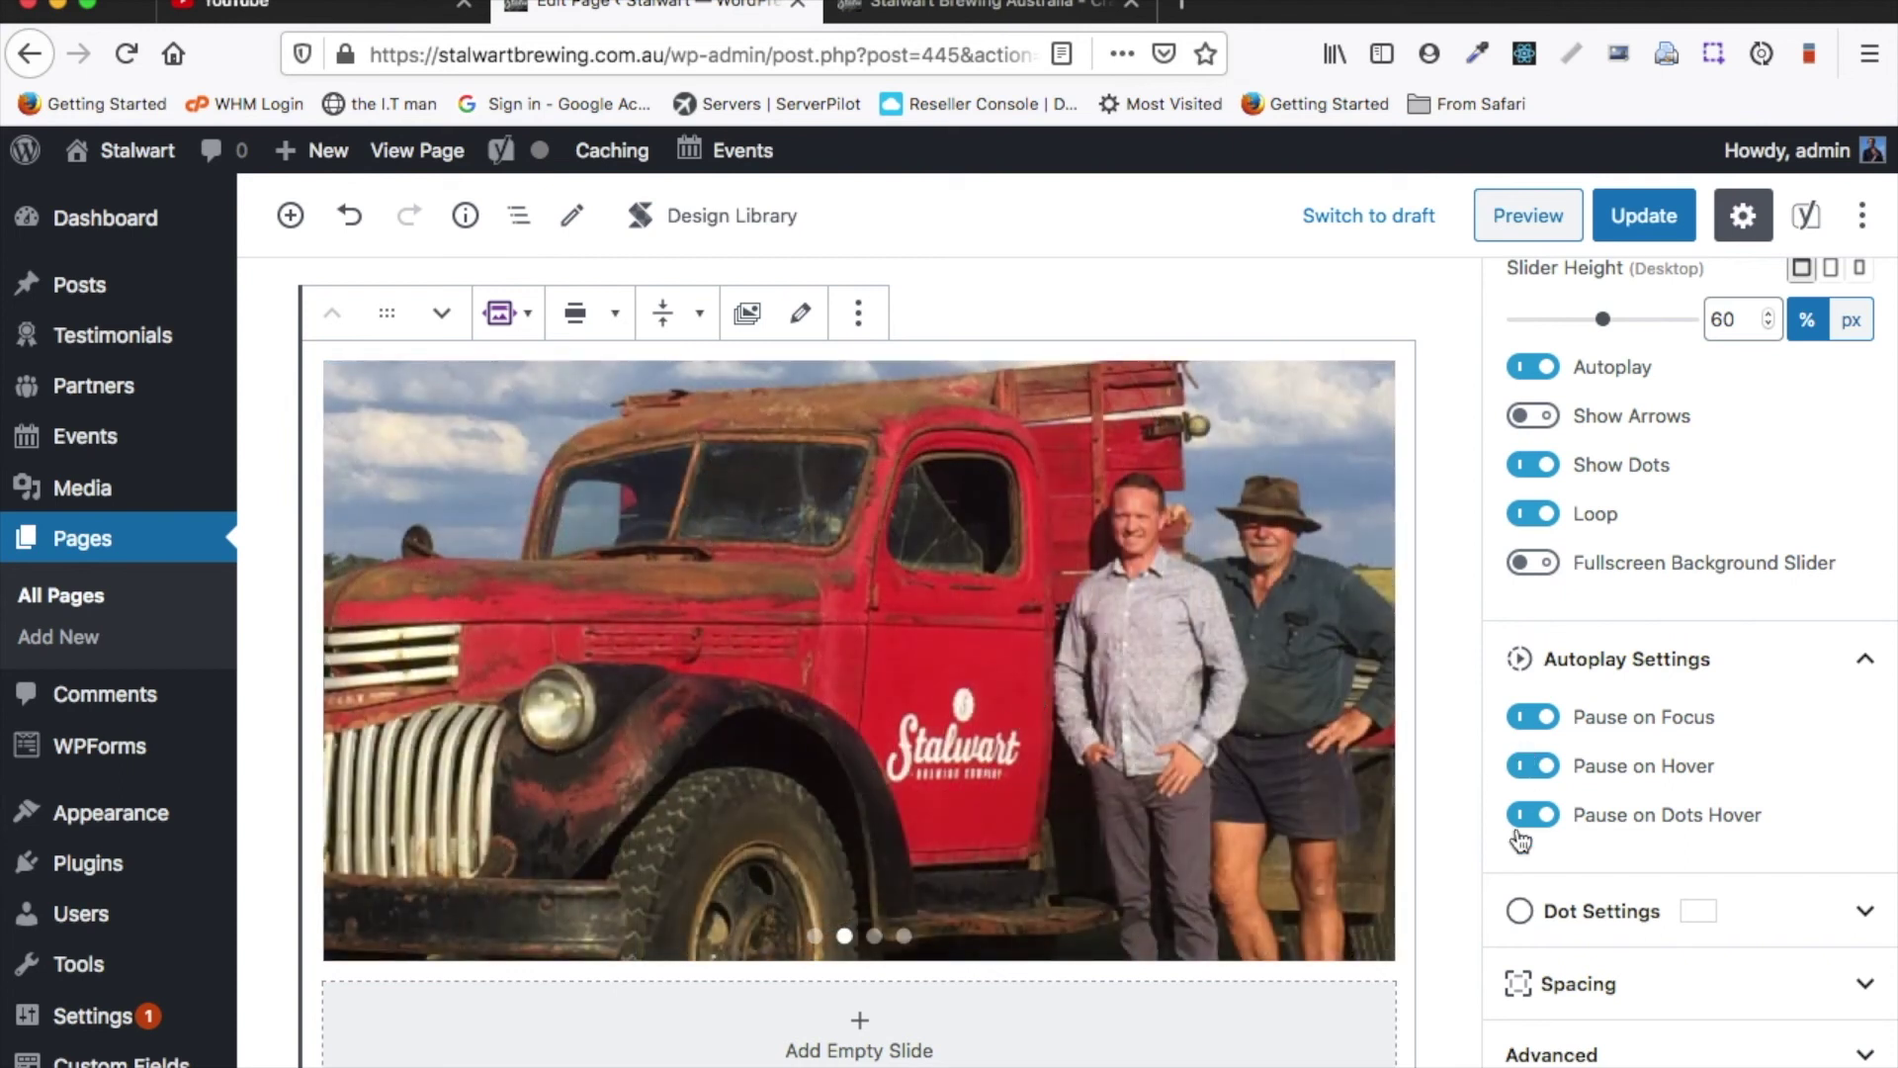
scroll(1592, 890, down, 3)
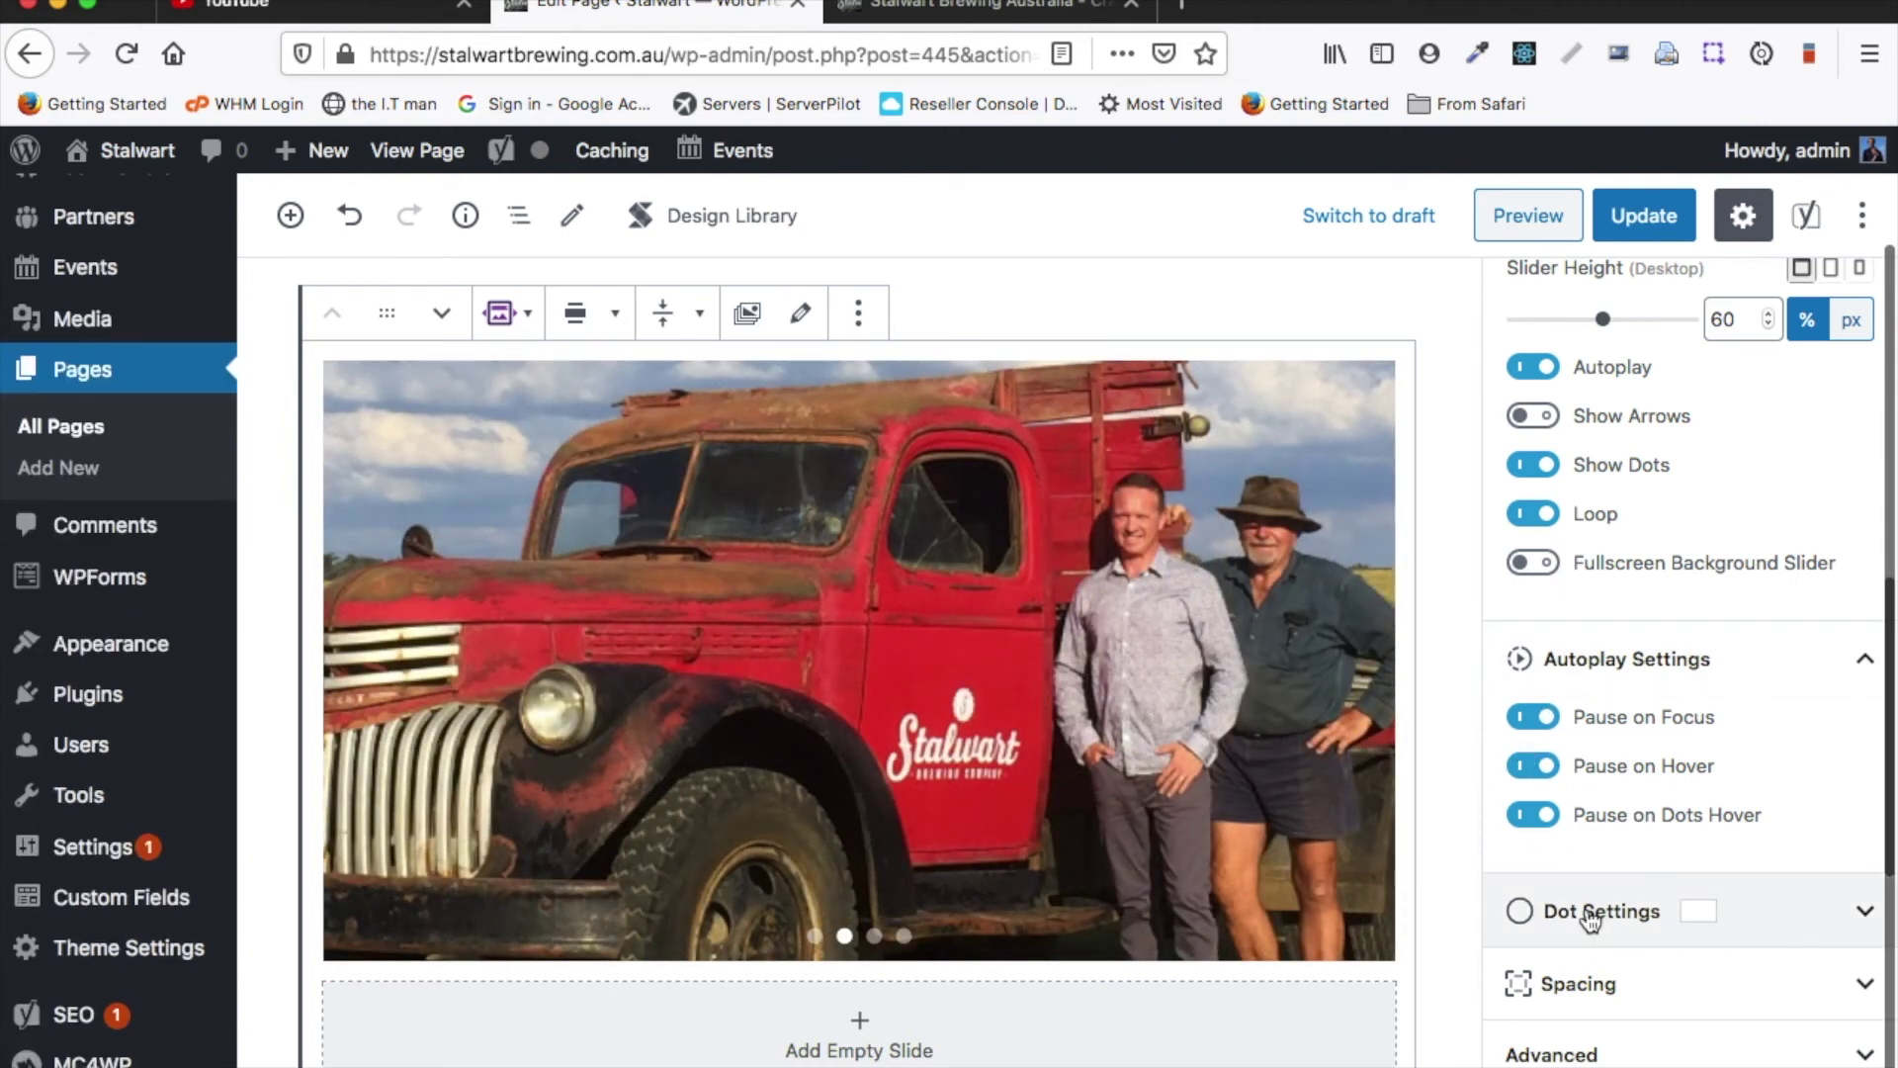
click(1589, 918)
scroll(1582, 915, down, 2)
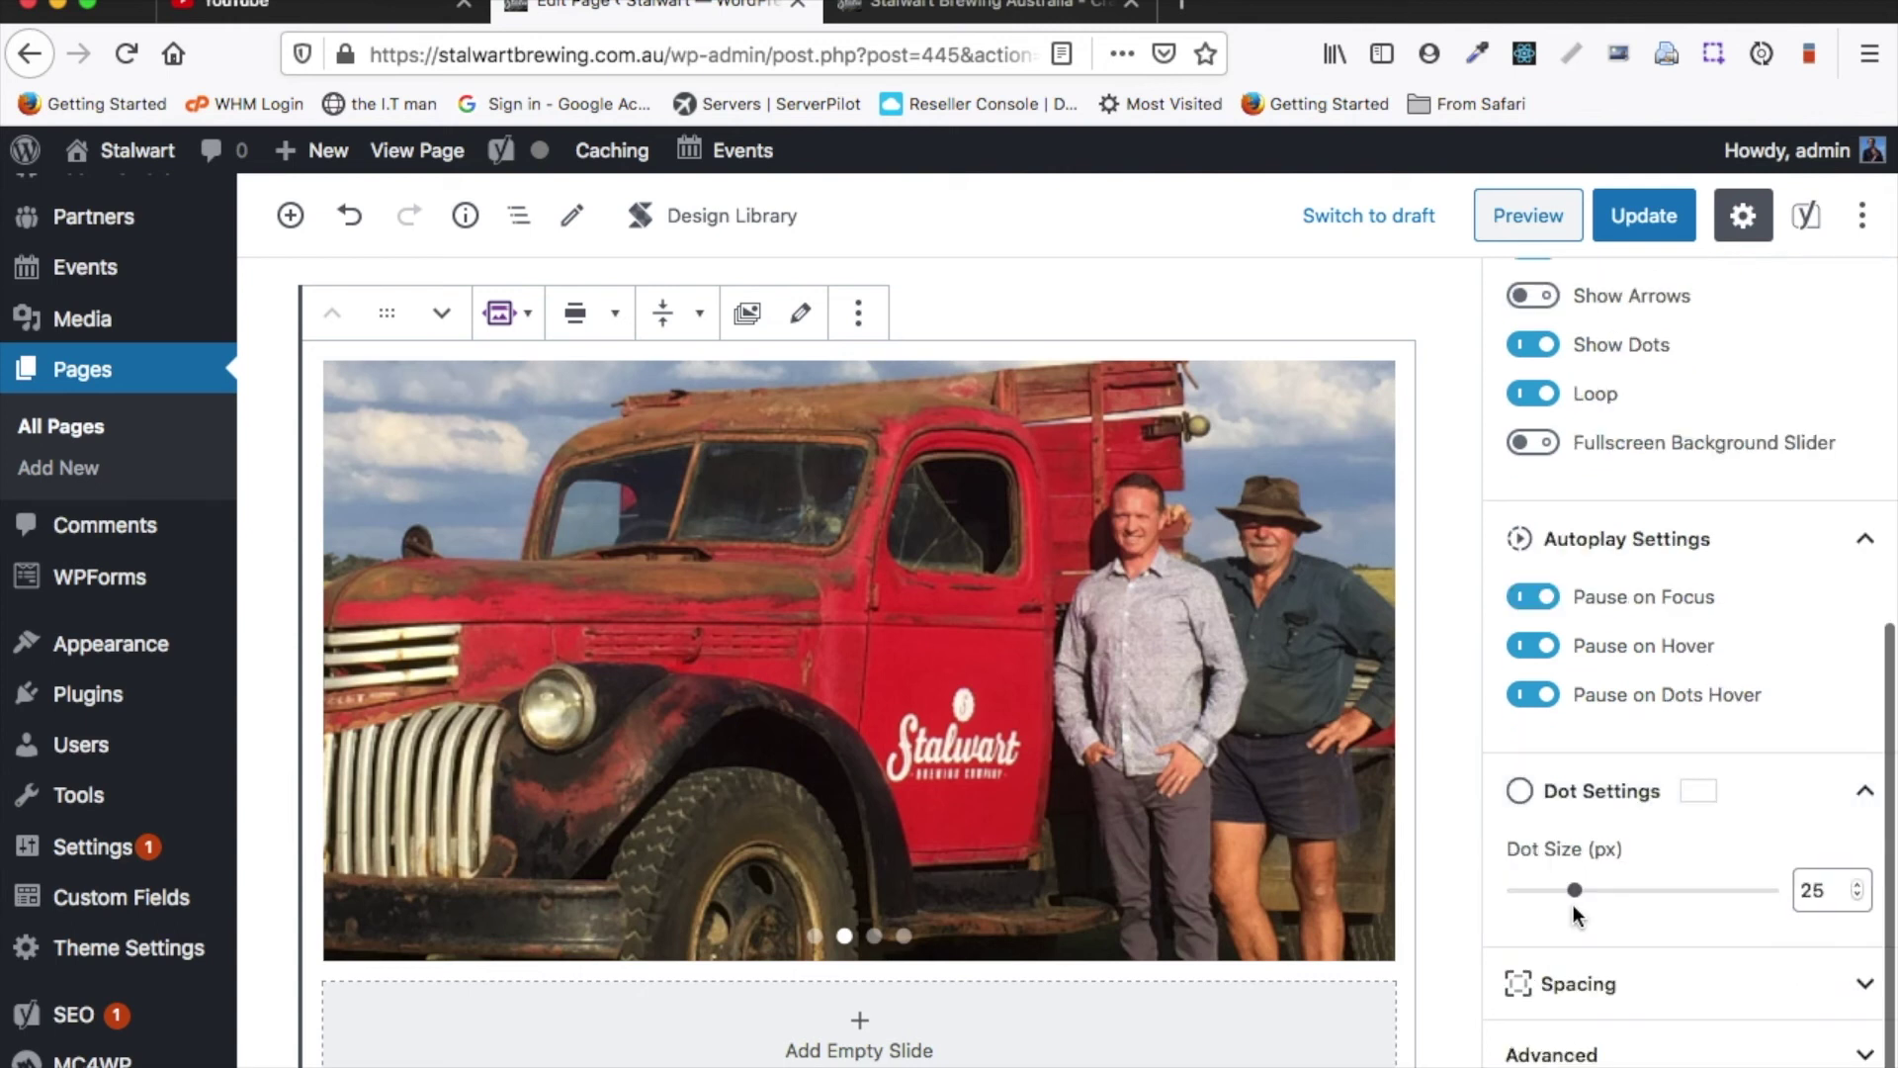
- Reduce the slider's Left + Right spacing to 20 px and collapse the Spacing panel
click(1562, 987)
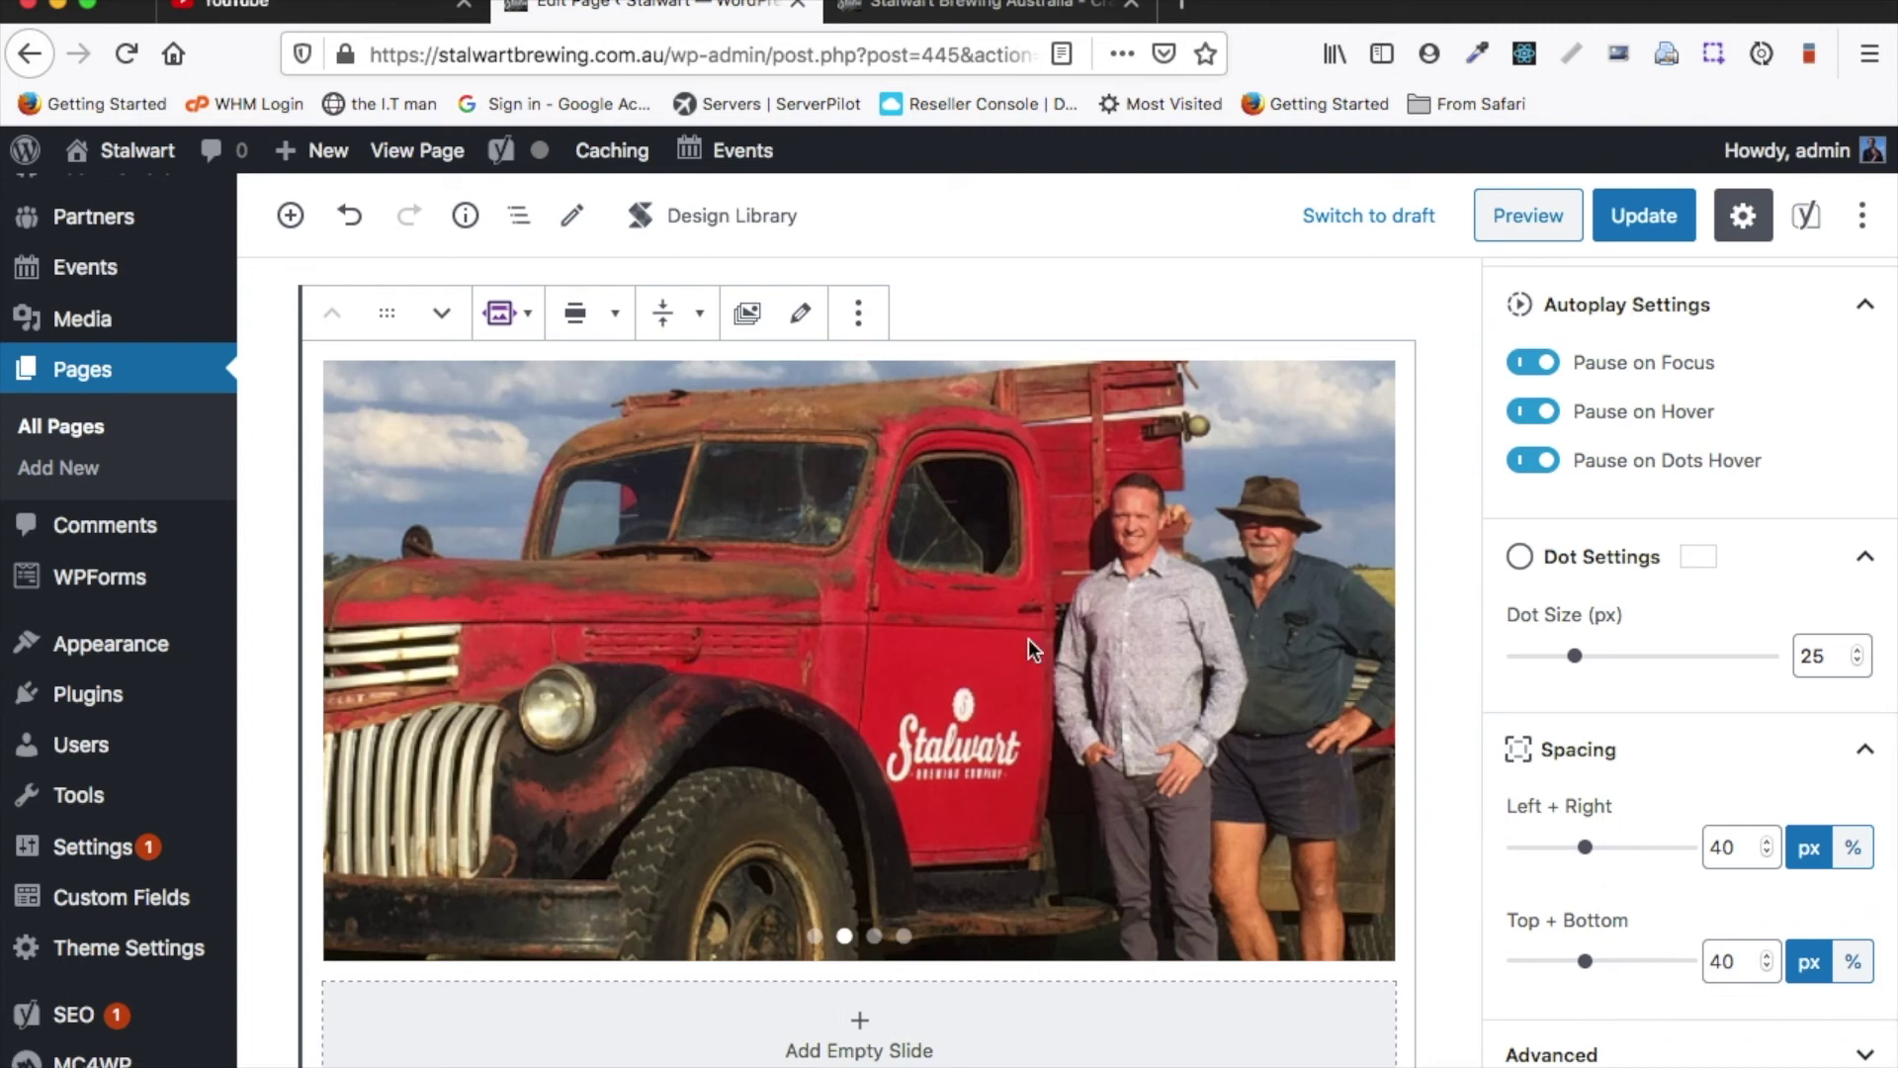
mouse_move(1585, 847)
mouse_down()
mouse_move(1564, 851)
mouse_move(1585, 855)
mouse_up()
click(1866, 751)
scroll(1870, 750, down, 3)
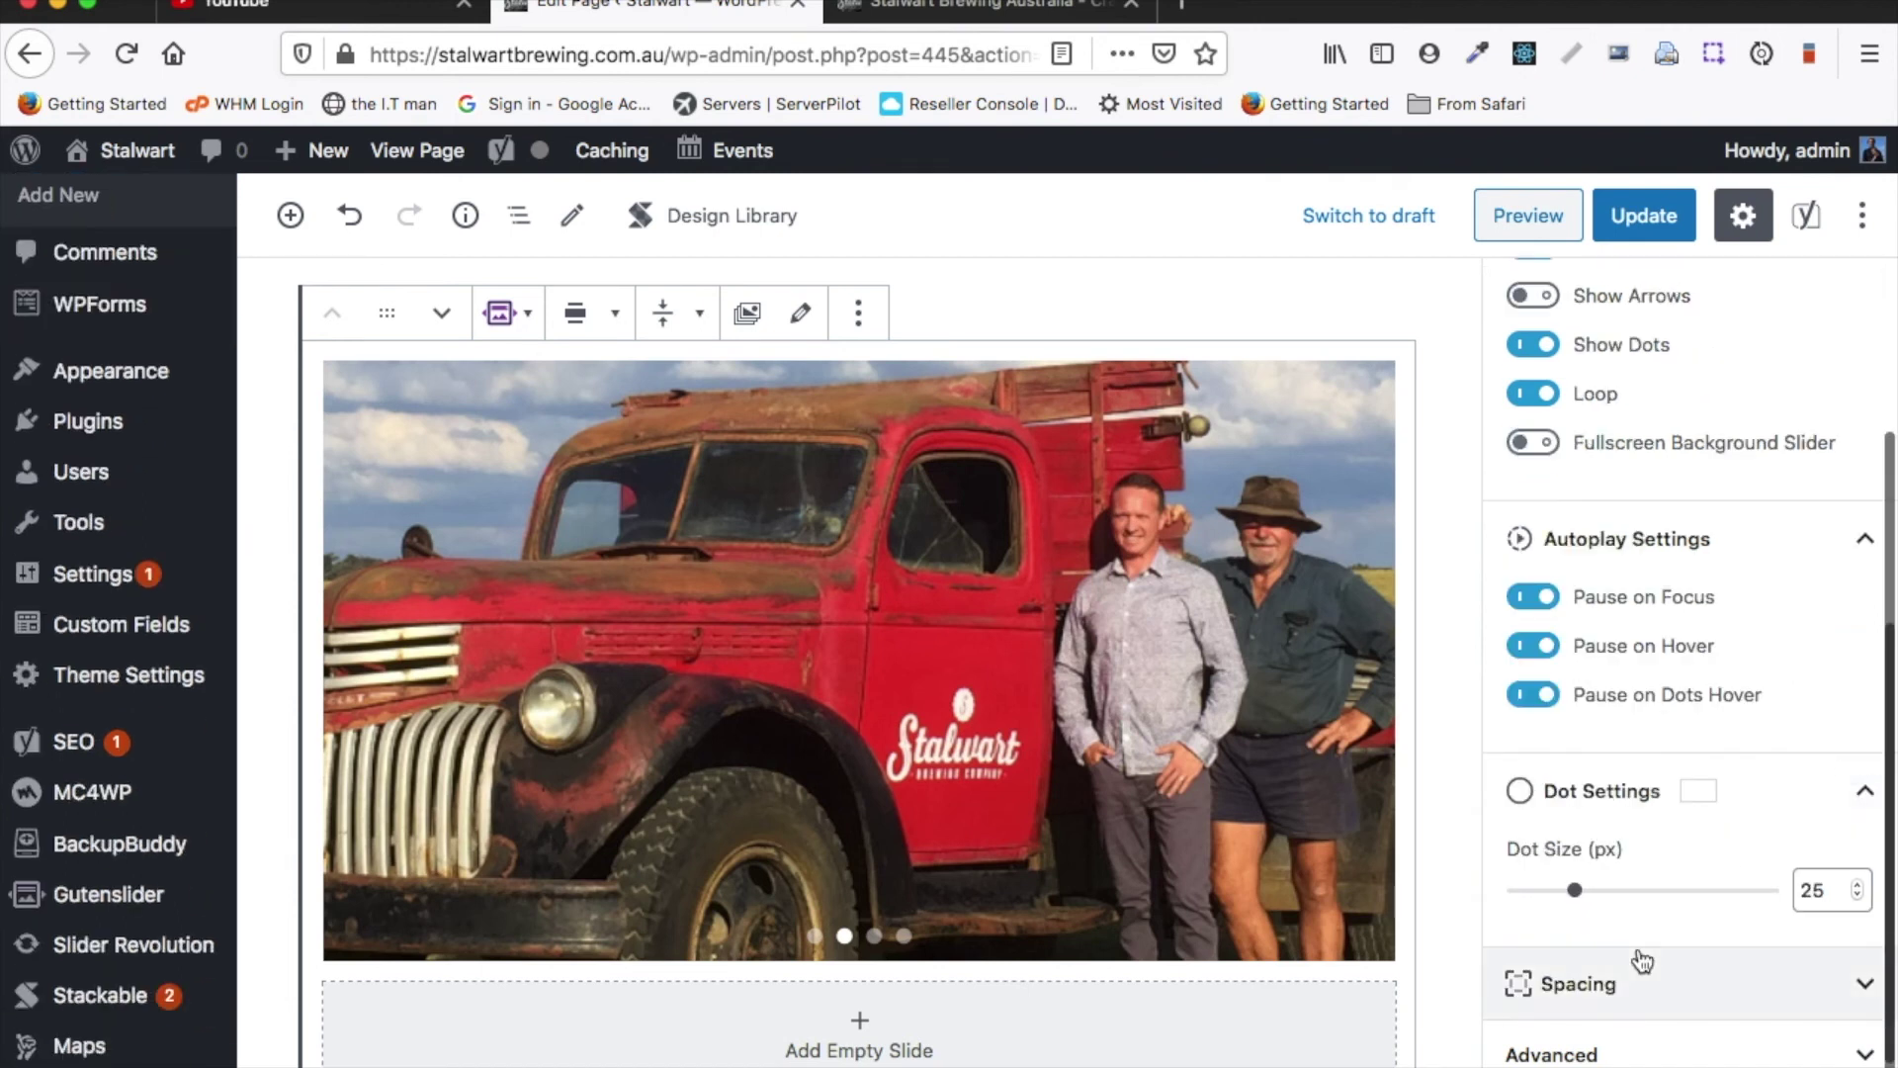
scroll(1197, 694, up, 3)
scroll(1196, 694, down, 1)
scroll(1688, 850, up, 5)
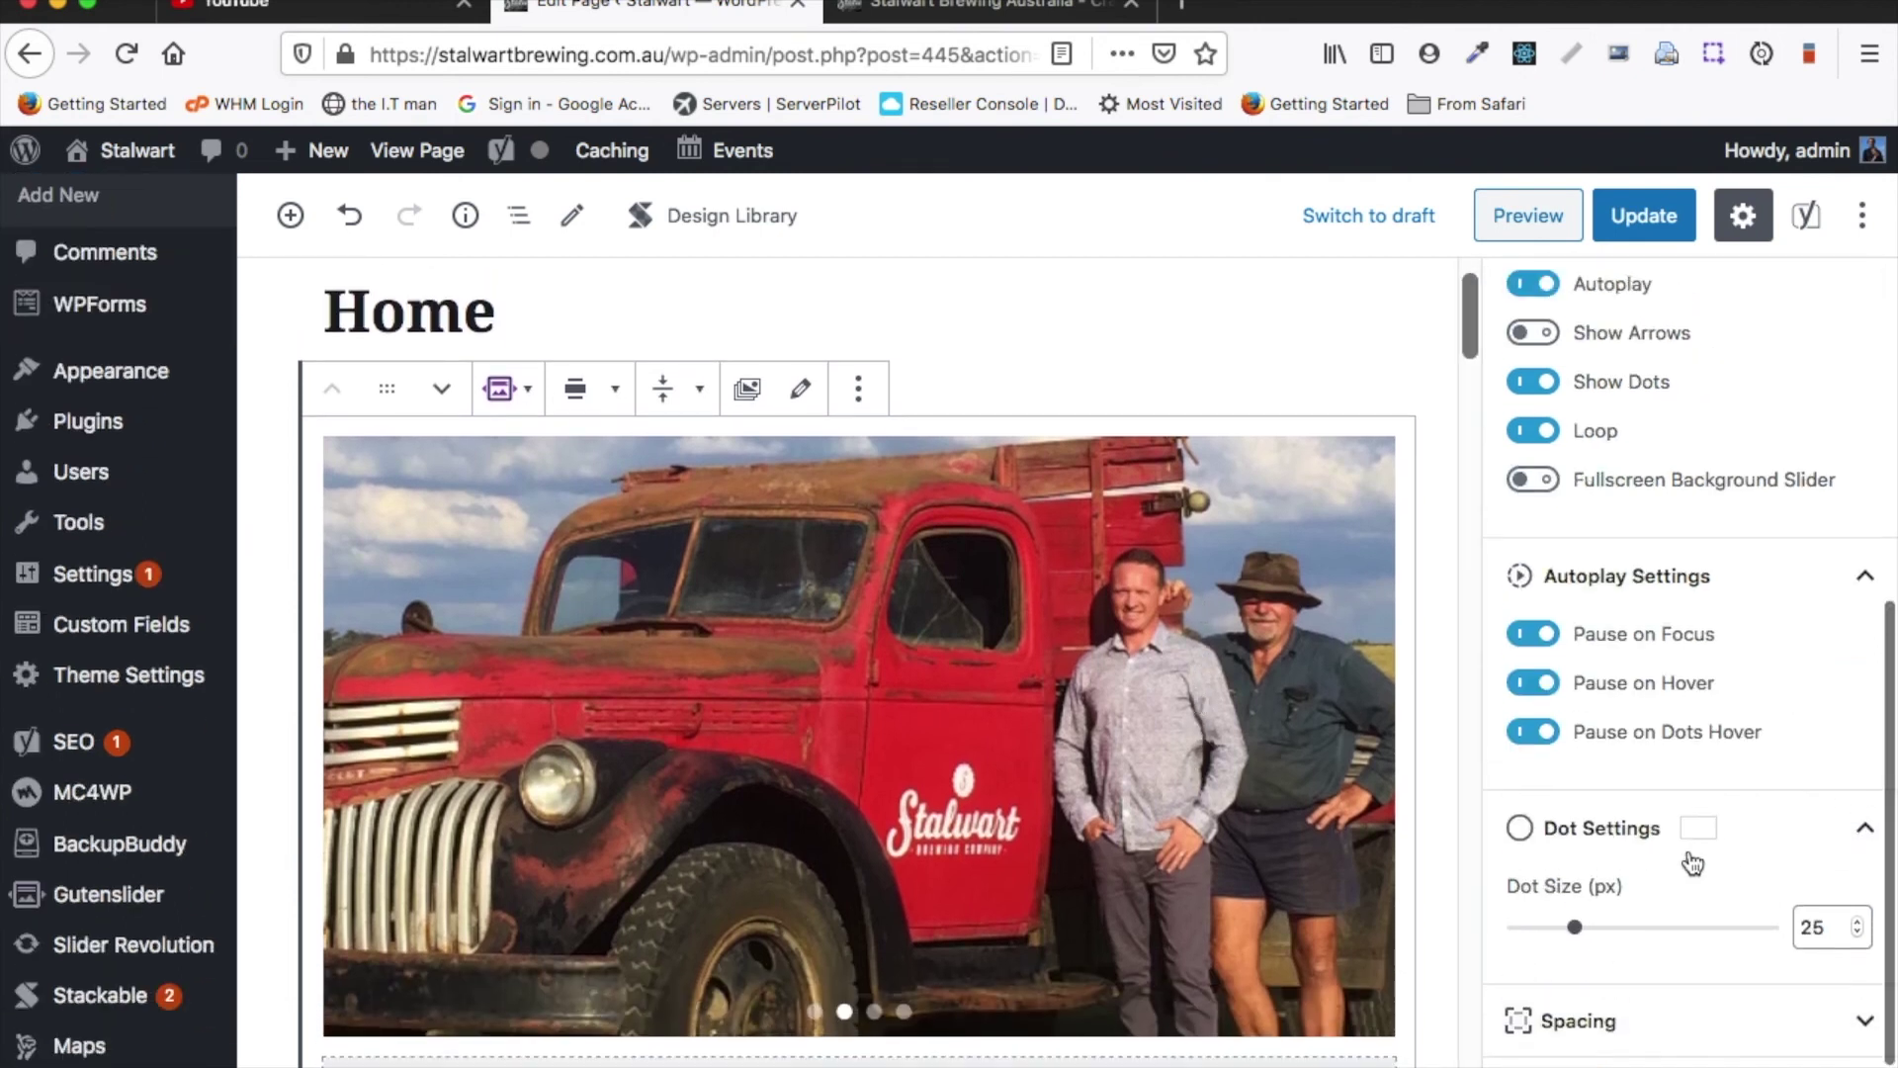
- Update the Home page with the slider changes, view the live site, then return to the editor
scroll(1688, 850, up, 1)
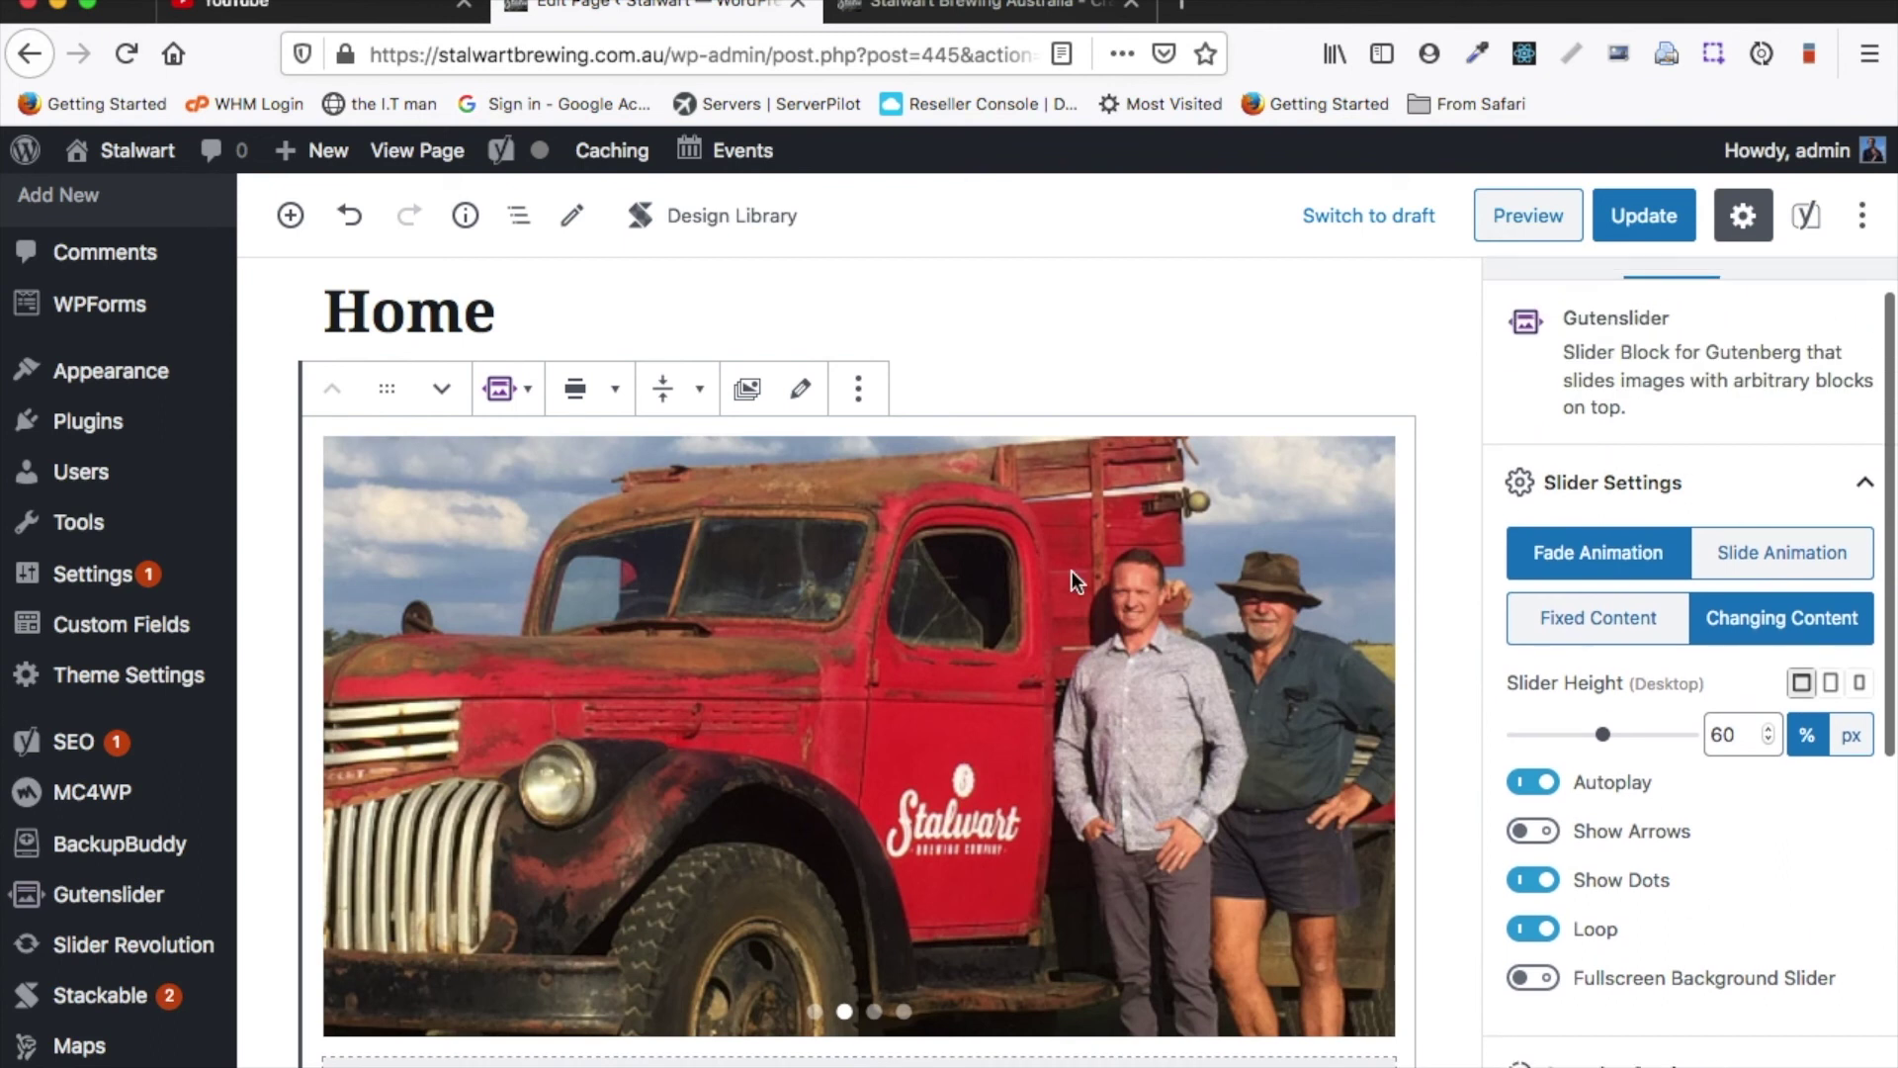
click(1626, 231)
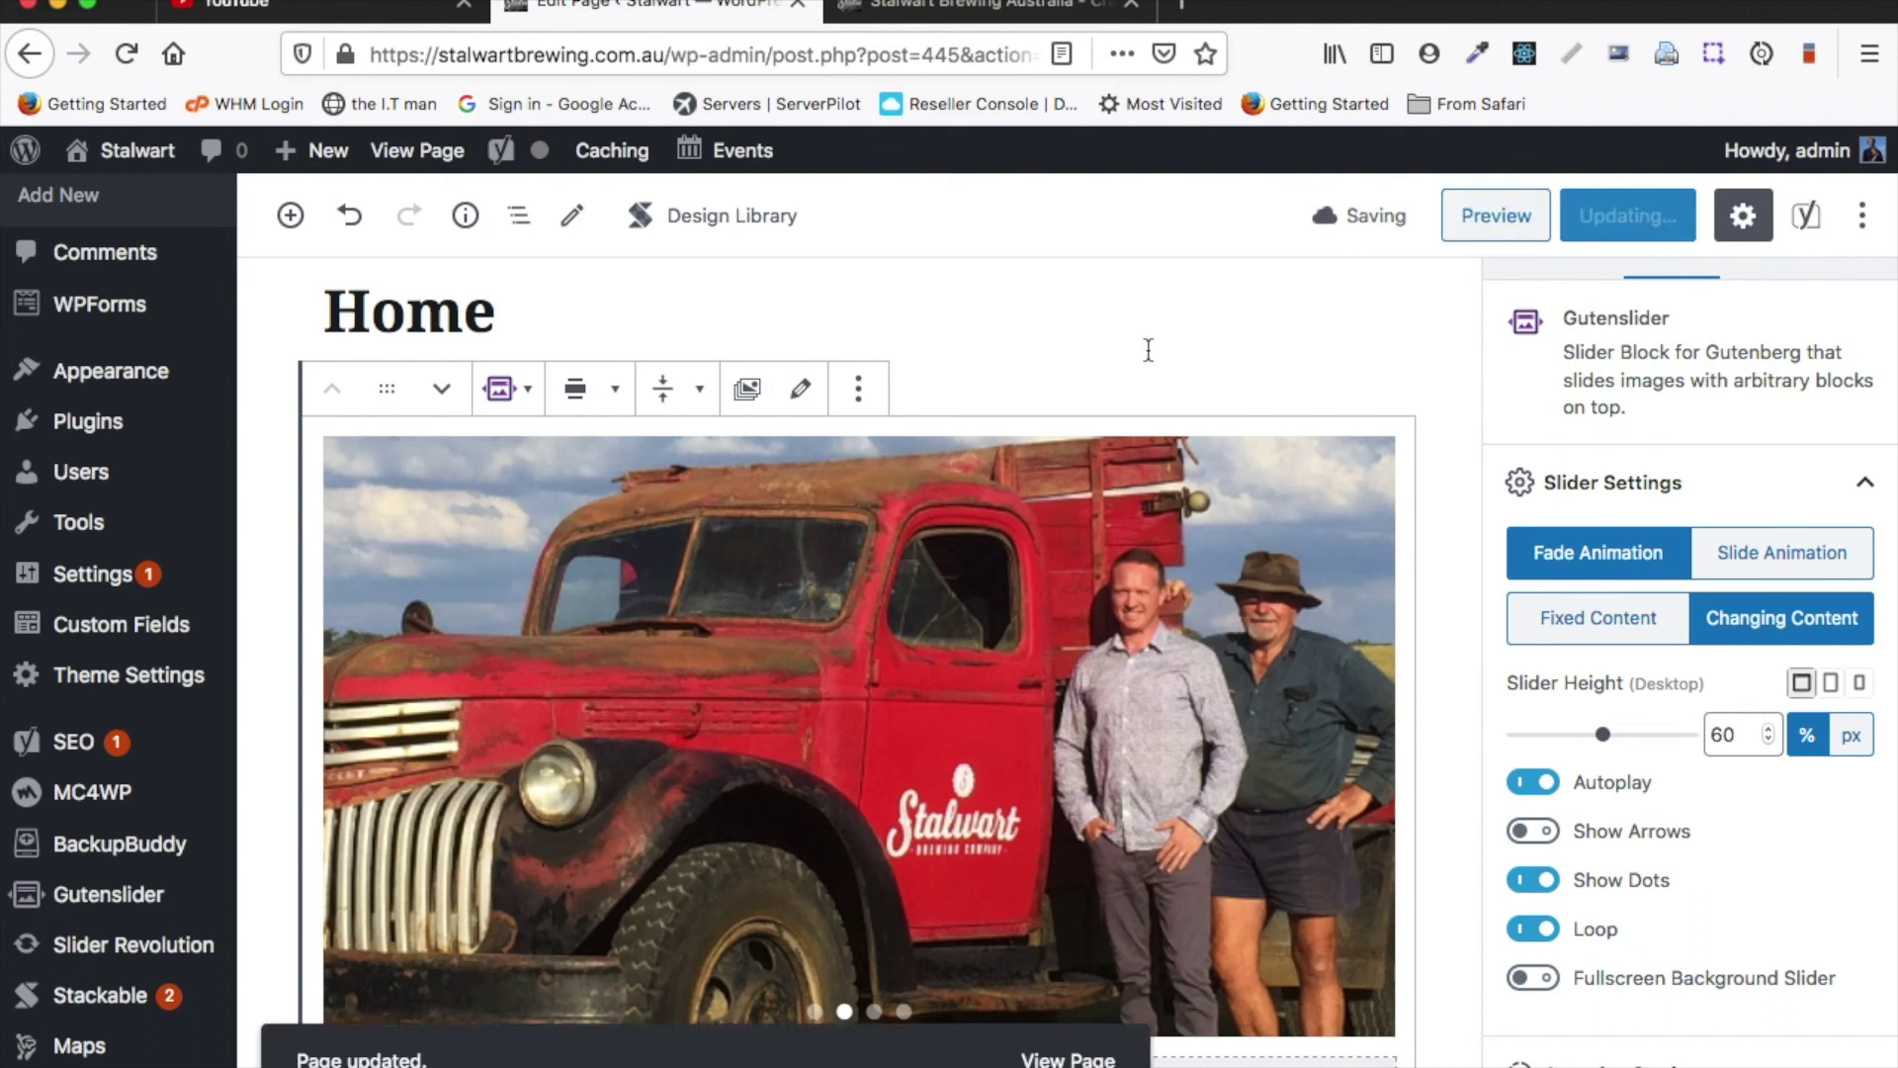
click(936, 8)
scroll(791, 297, up, 3)
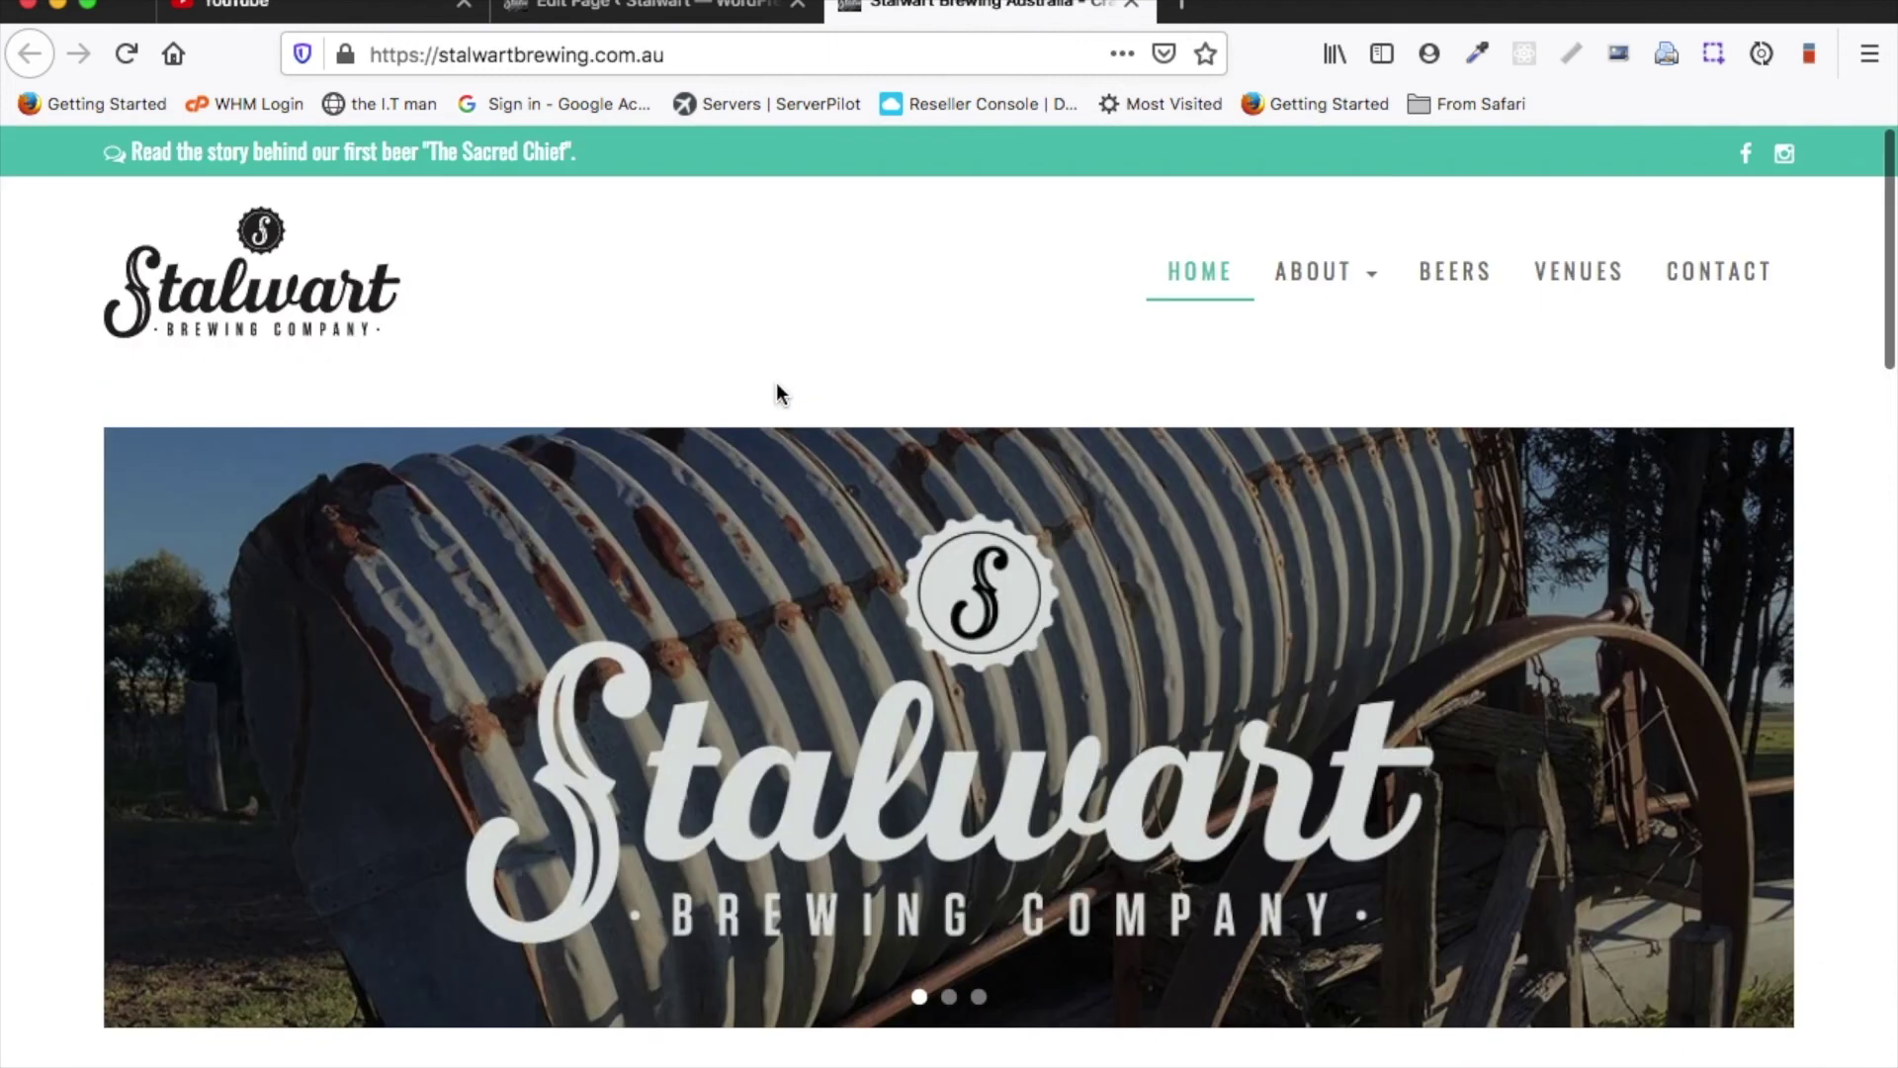
click(643, 8)
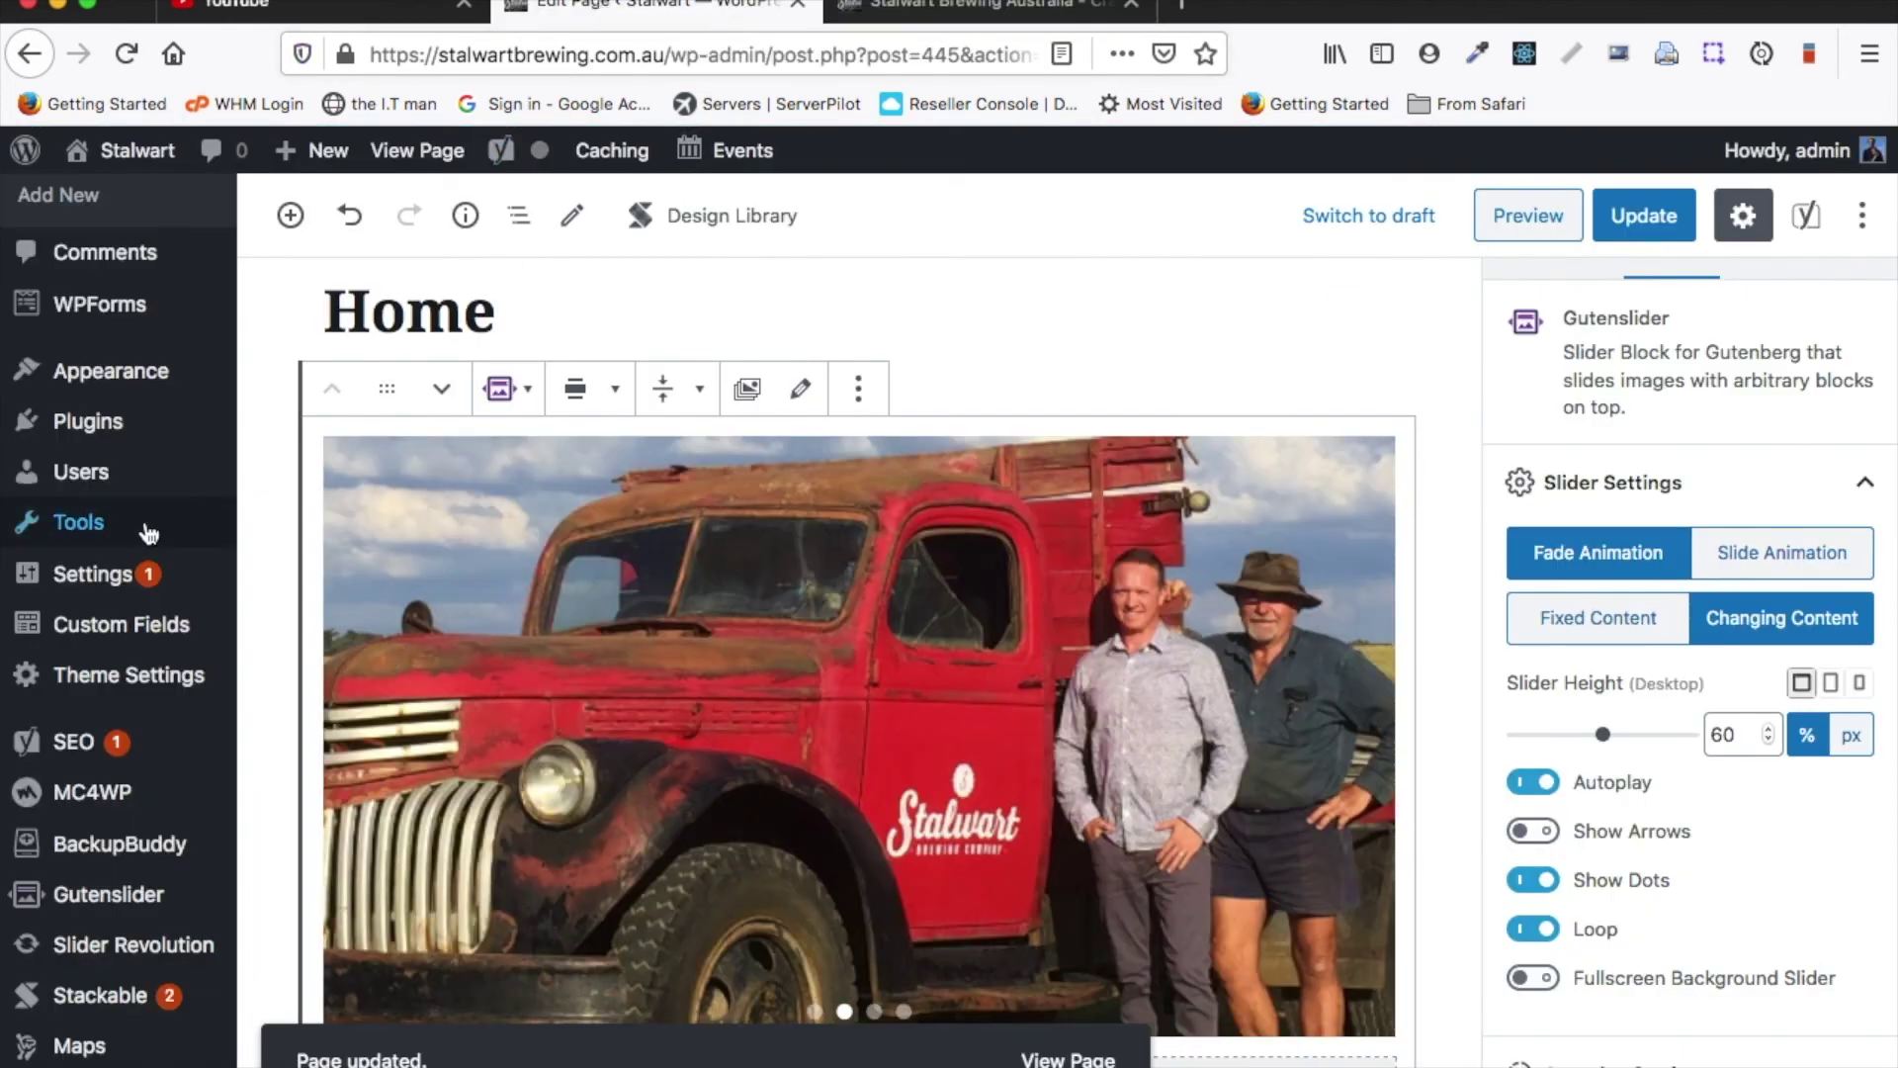
scroll(109, 593, up, 5)
click(104, 609)
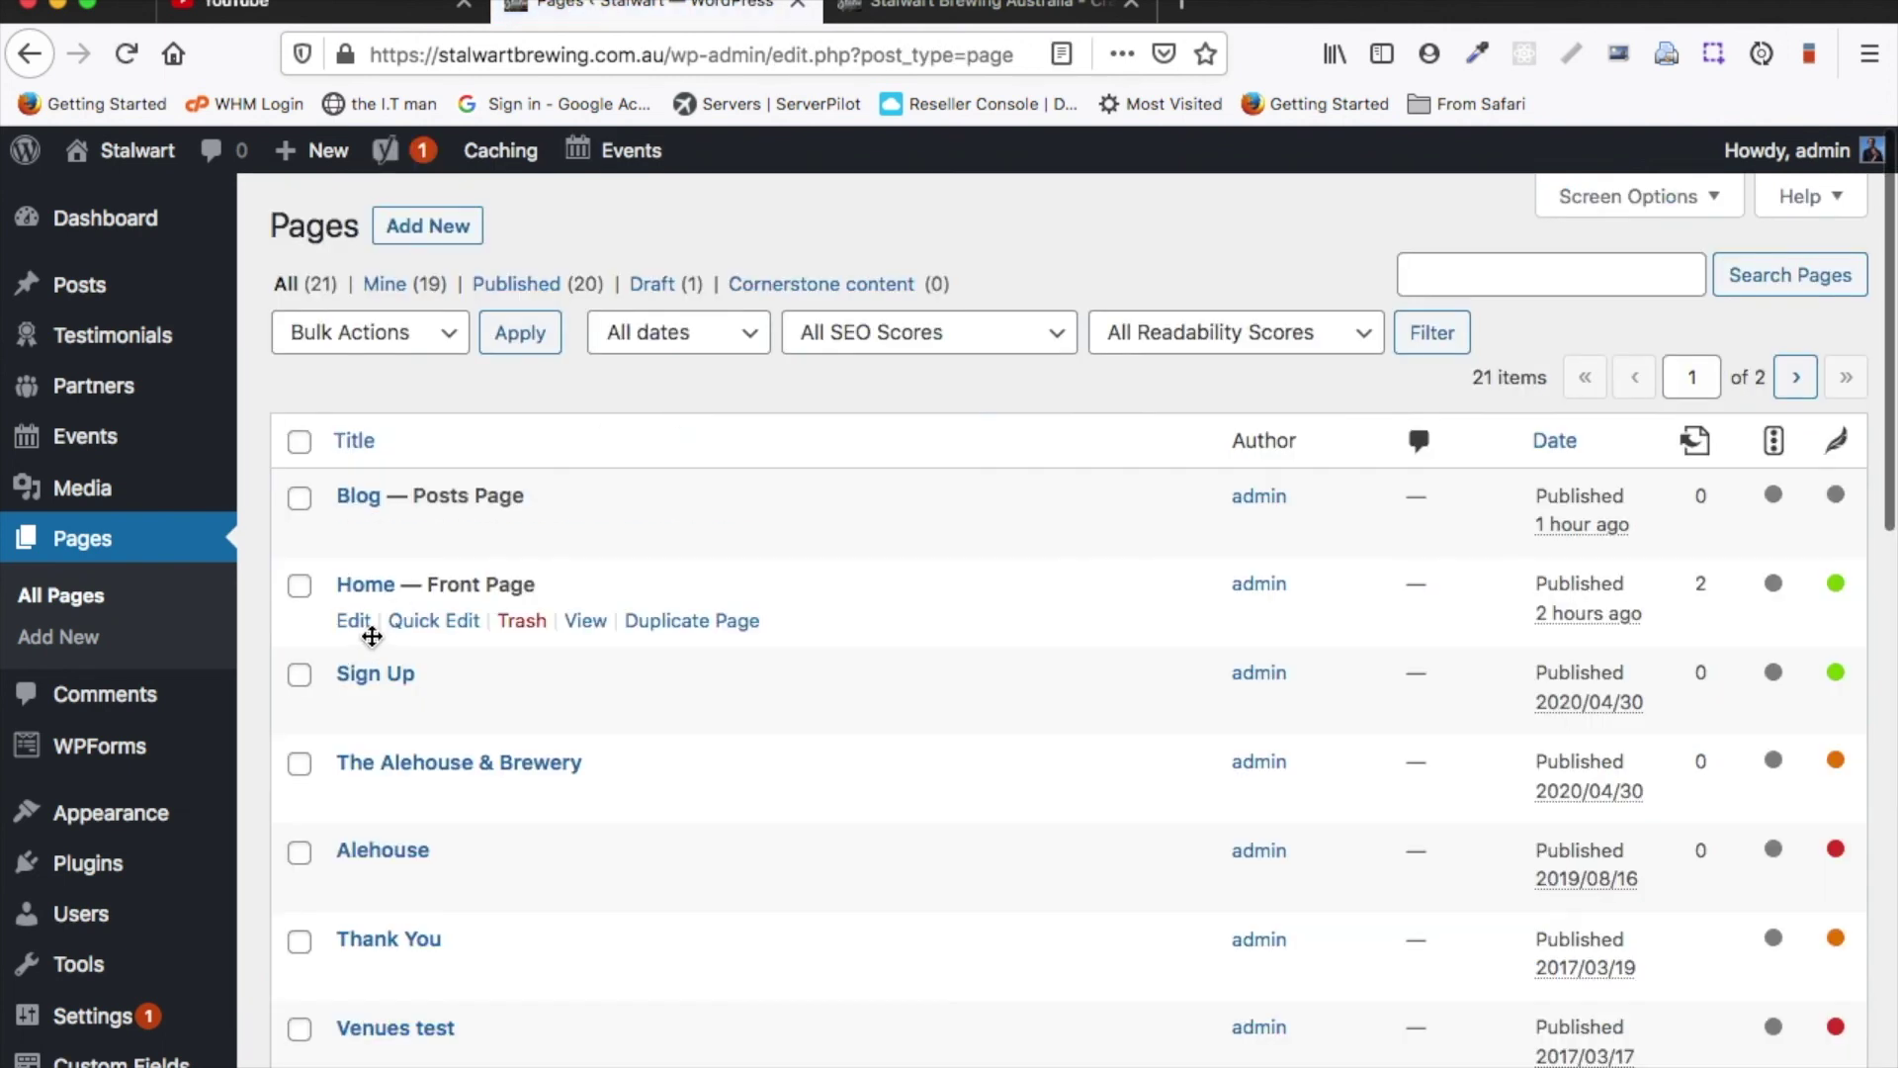
click(353, 620)
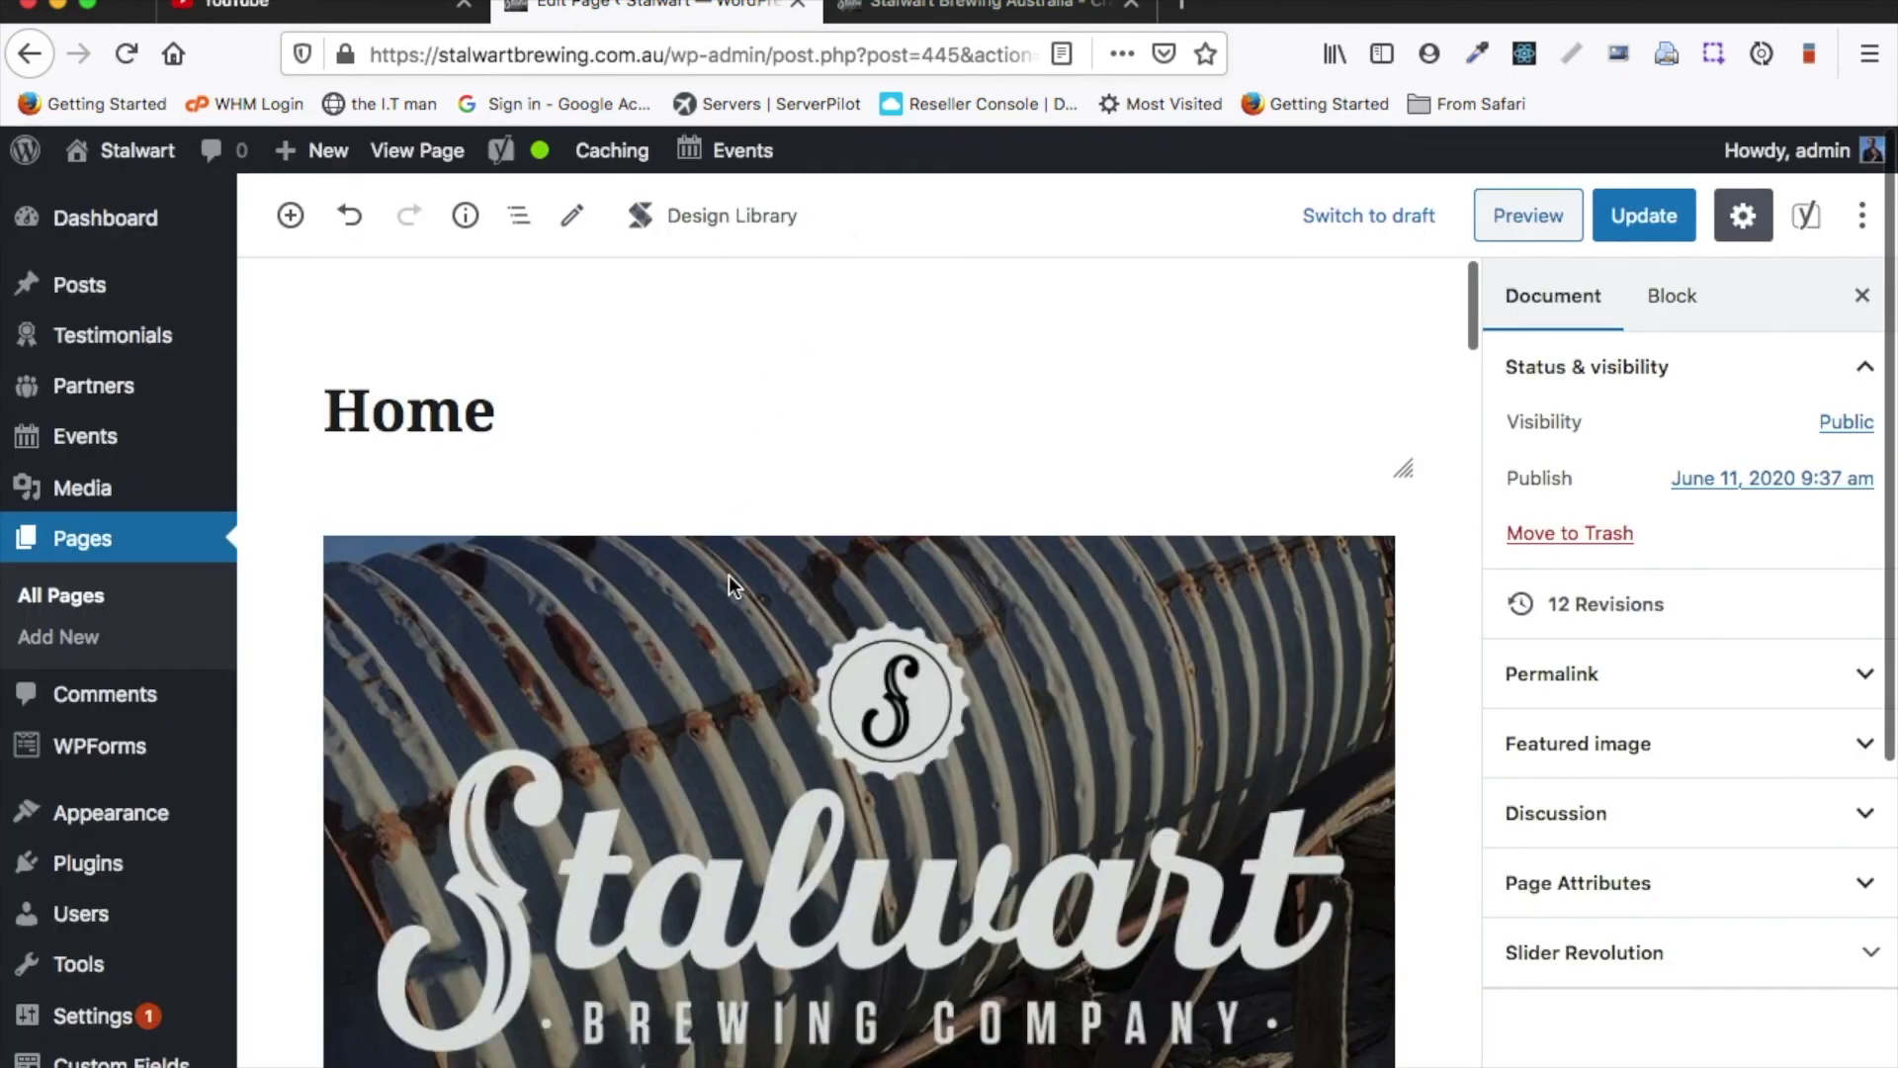
click(728, 575)
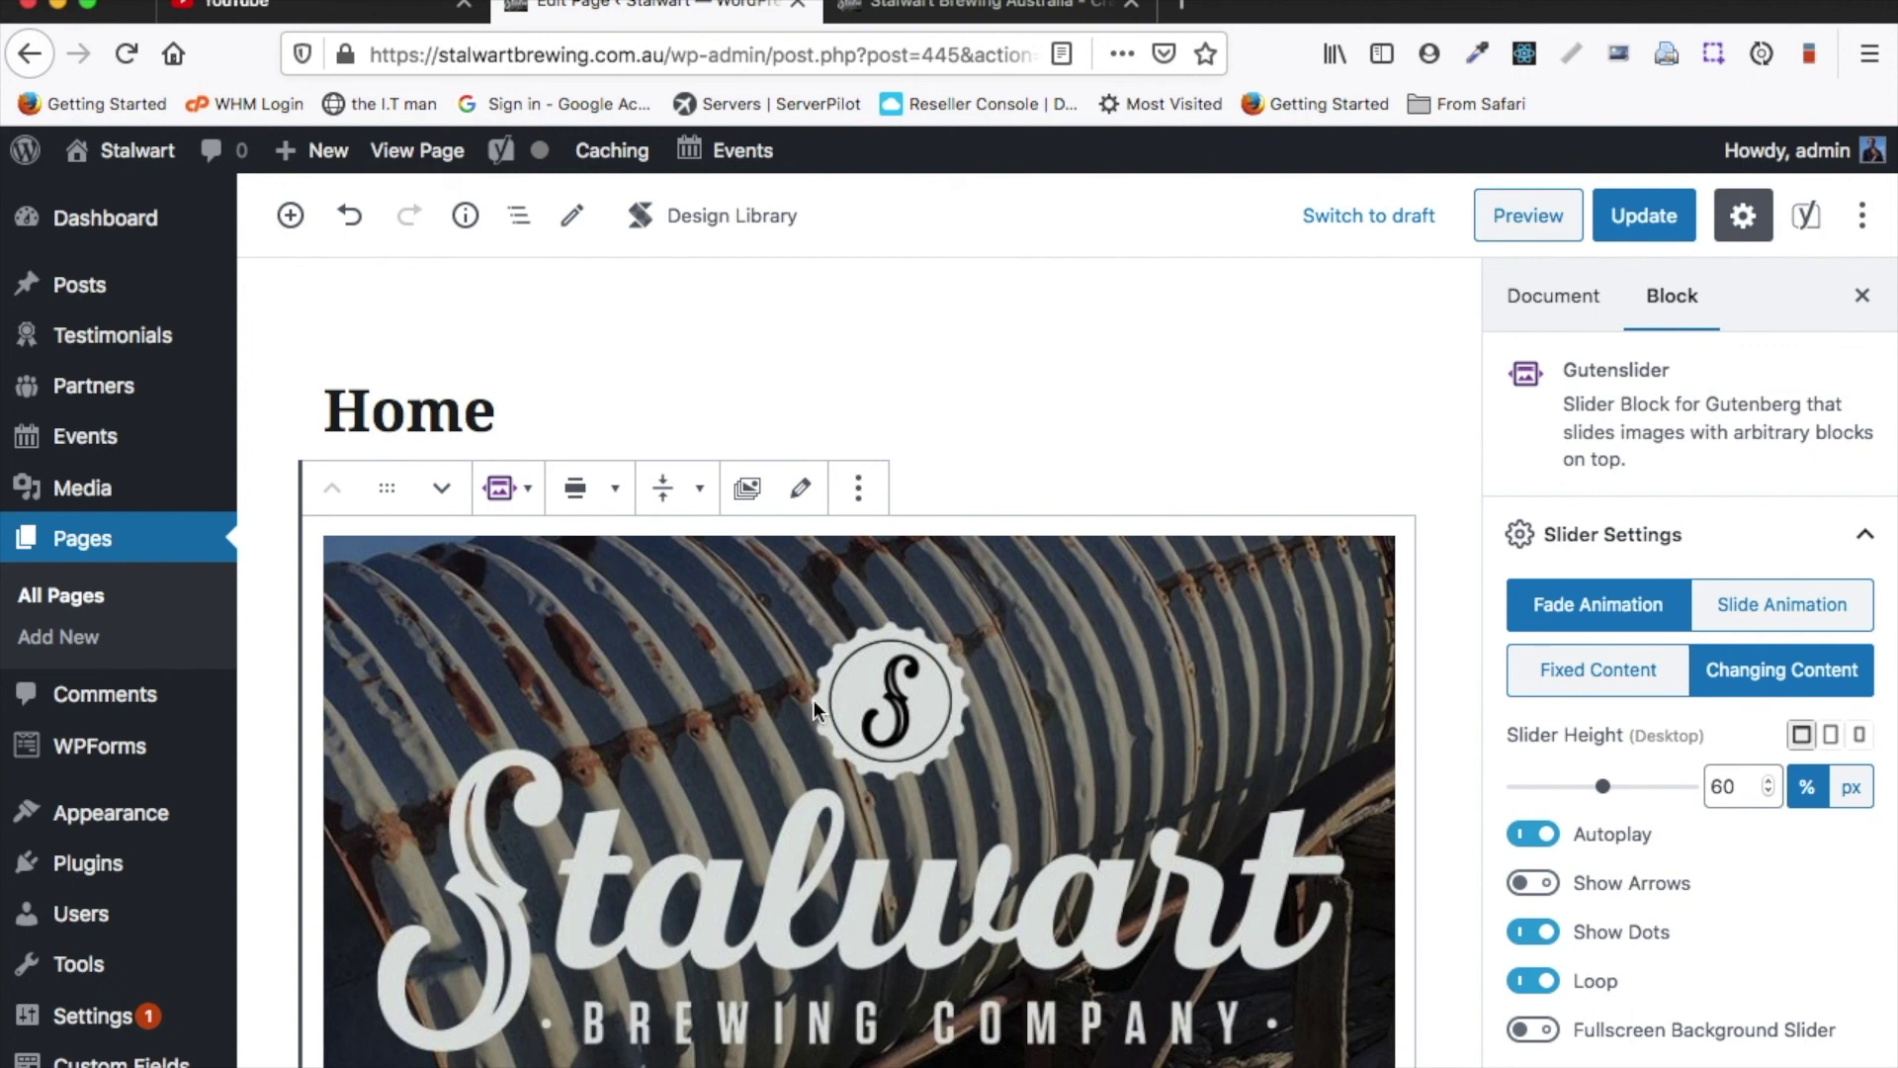